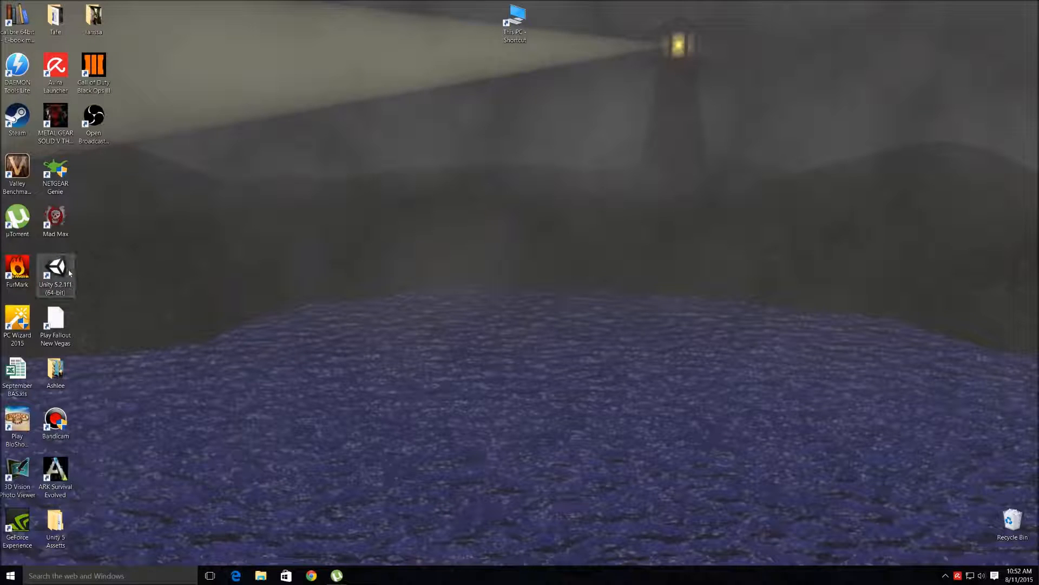
# Launch Unity 5.2.1f1 and create a new 3D project named "FPS Tutorial" in M:\Unity Projects.
pyautogui.click(59, 273)
pyautogui.doubleClick(58, 274)
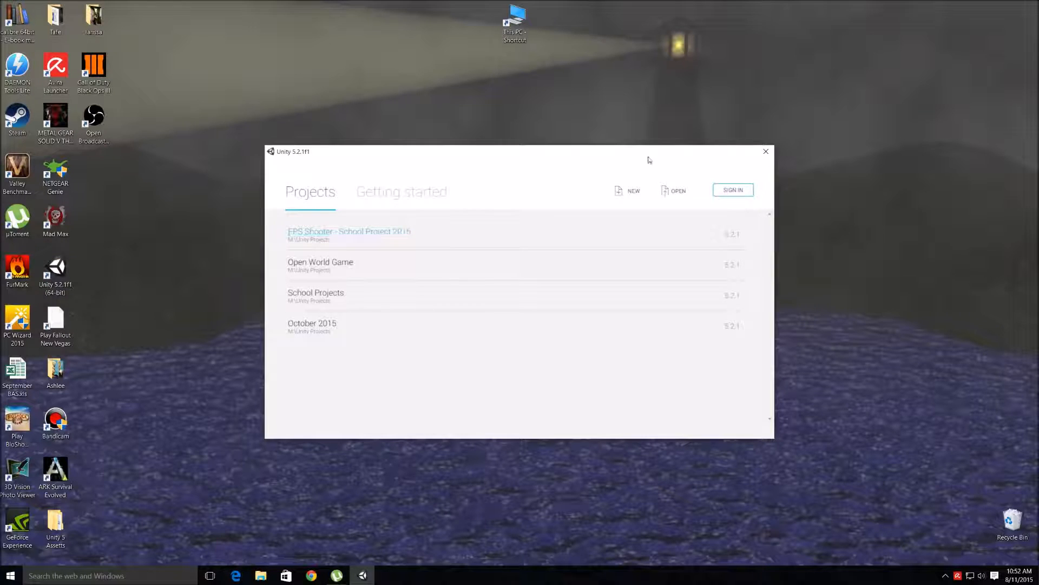
pyautogui.click(628, 190)
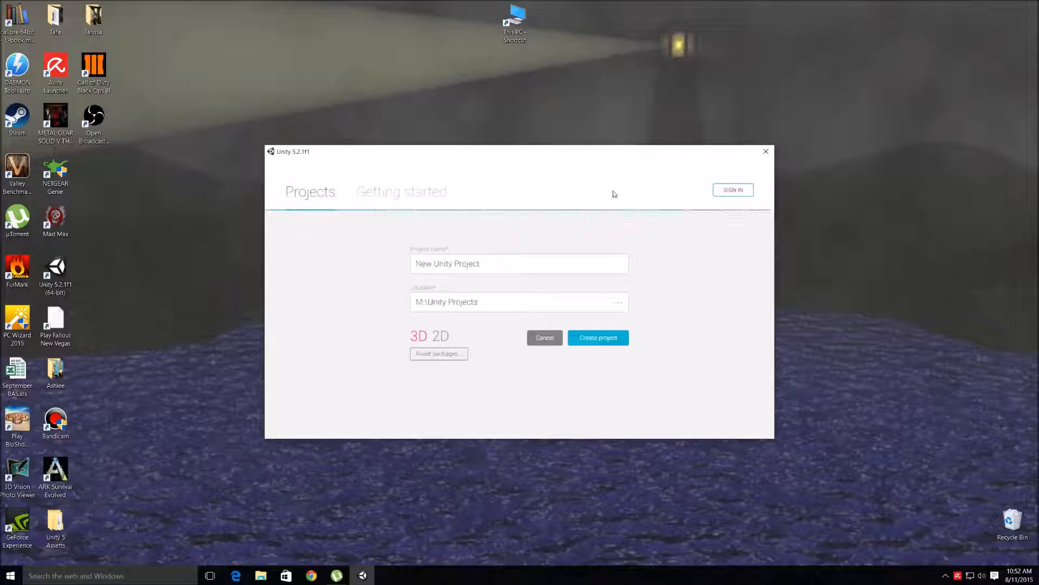
pyautogui.moveTo(481, 263); pyautogui.dragTo(410, 262)
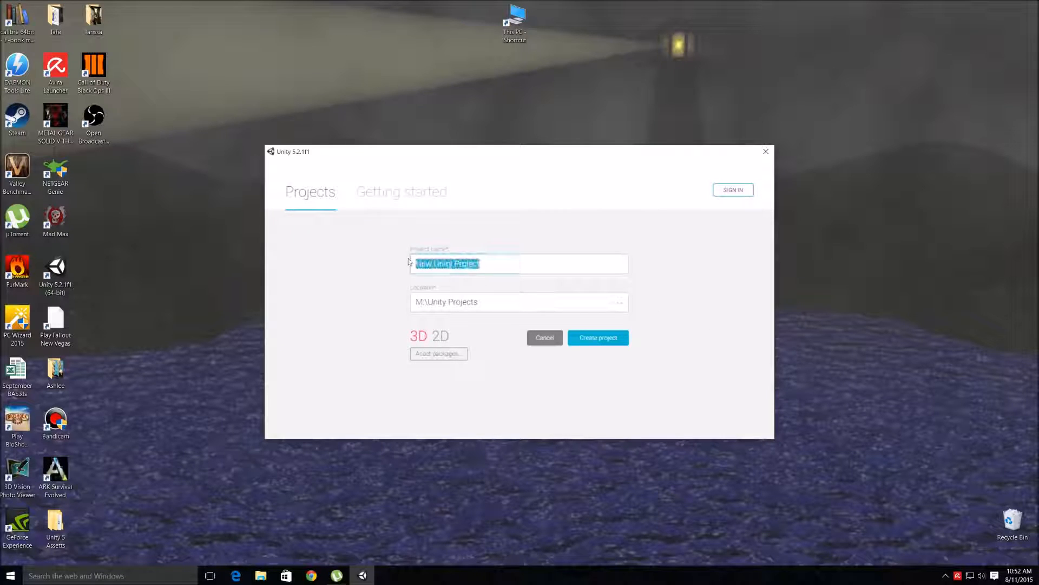
pyautogui.write('FPS ')
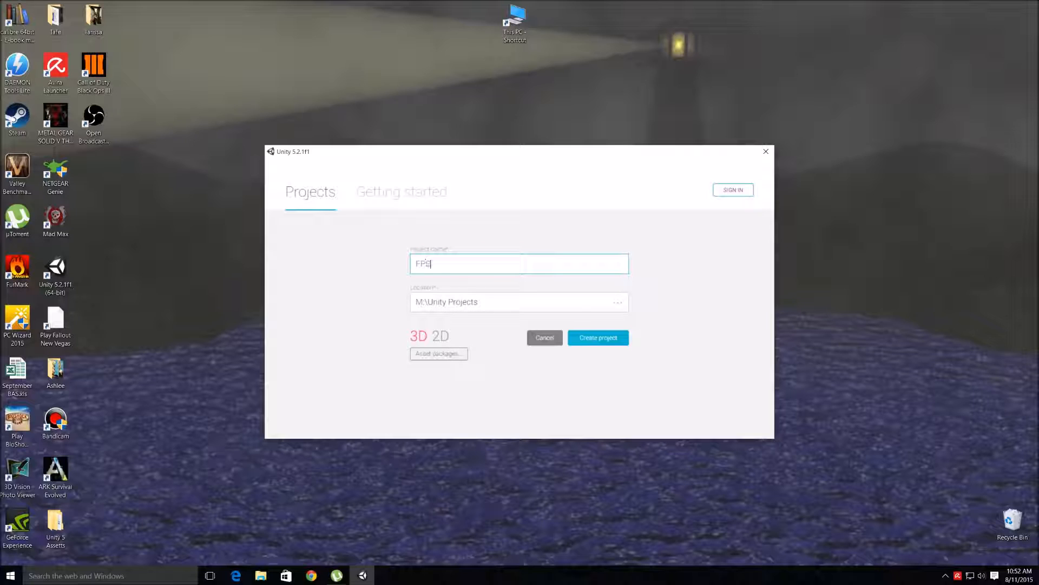
pyautogui.write('Tutorial')
pyautogui.click(607, 344)
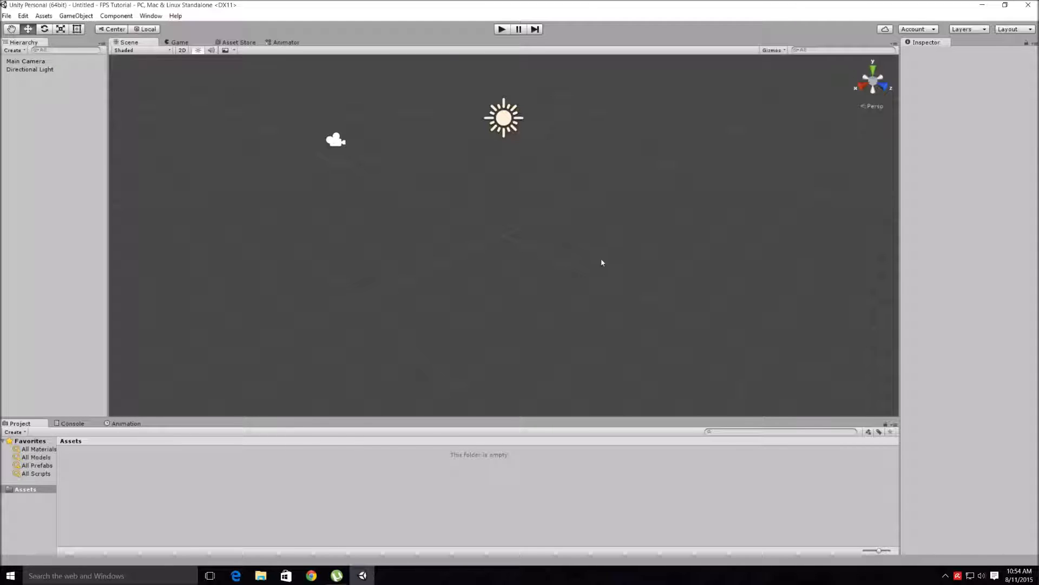
# Inspect the default Main Camera and Directional Light, check the camera's output in the Game view, and return to the Scene view.
pyautogui.moveTo(501, 199); pyautogui.dragTo(503, 271, button='middle')
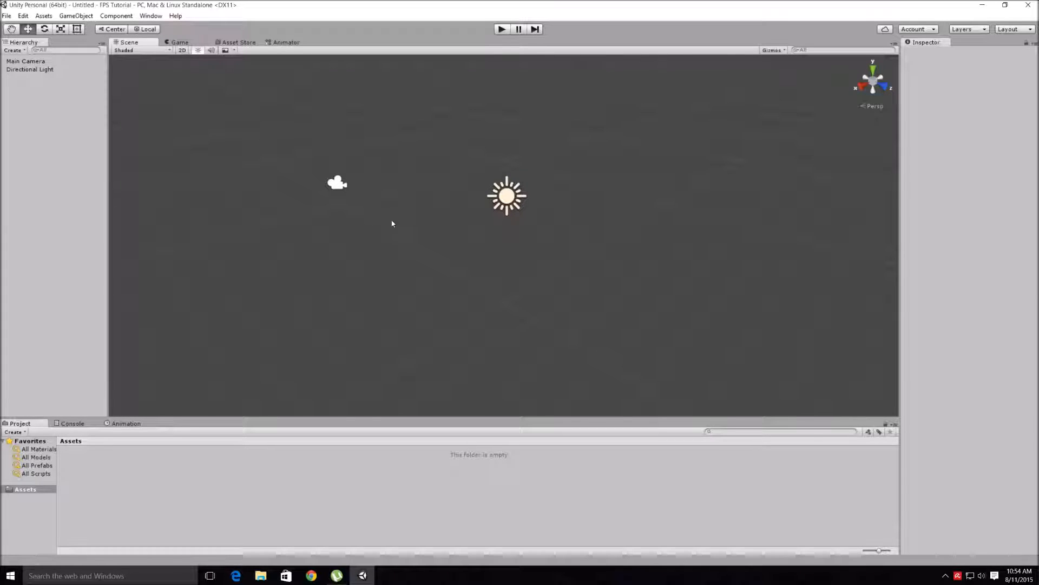
pyautogui.moveTo(382, 231); pyautogui.dragTo(457, 227, button='middle')
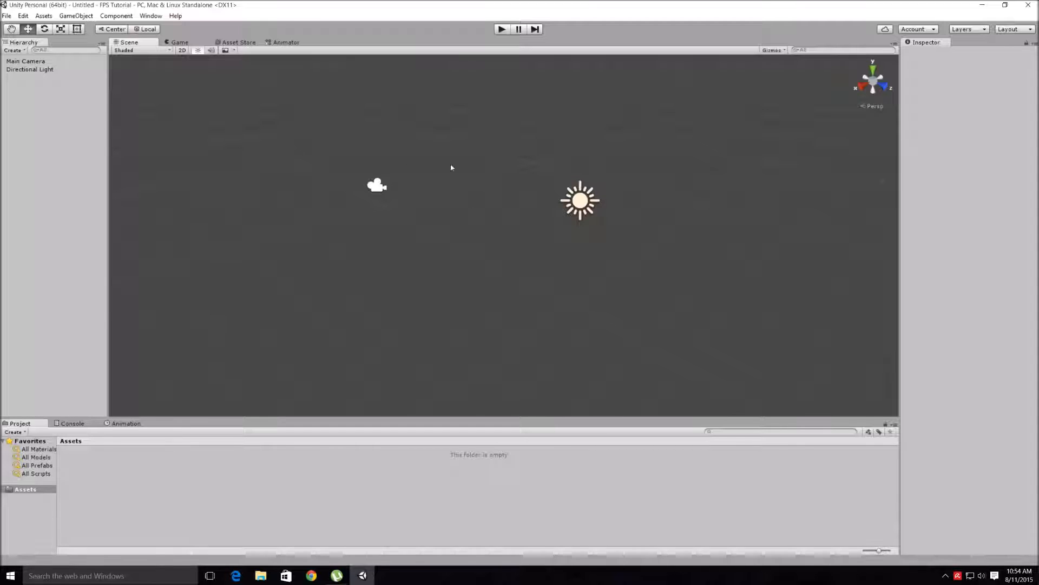
pyautogui.click(24, 62)
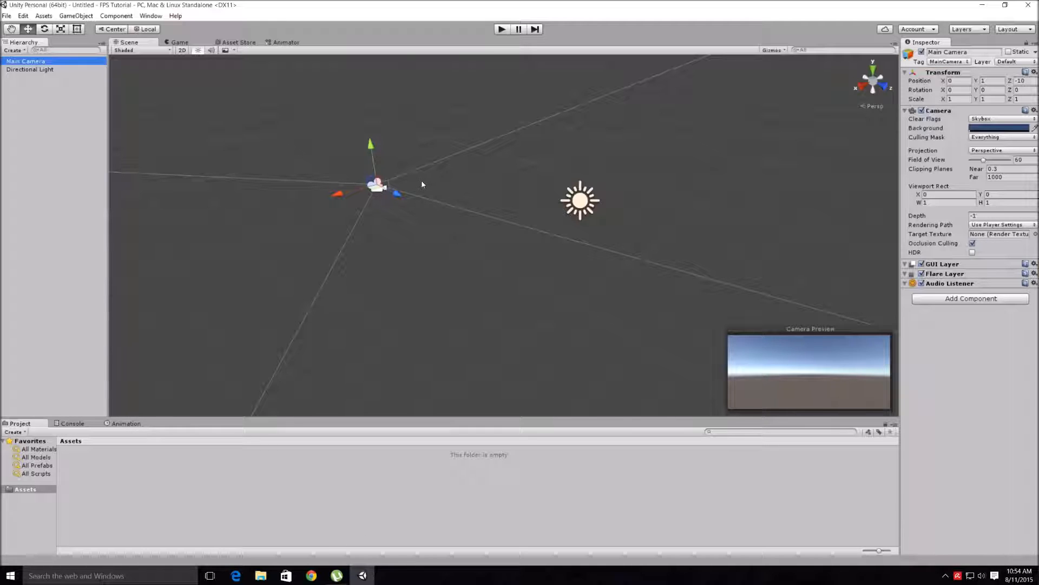
pyautogui.click(31, 70)
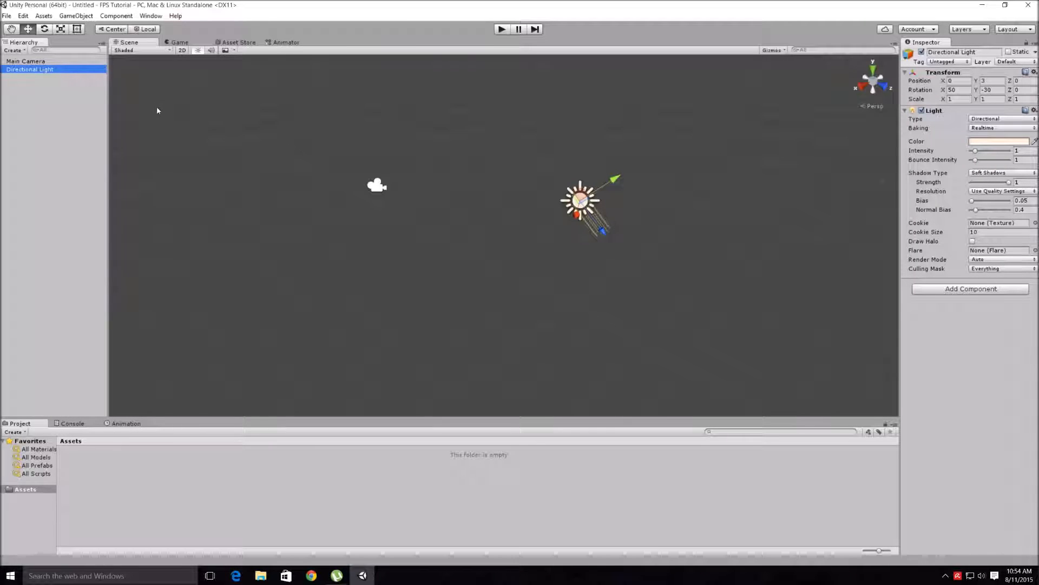
pyautogui.click(27, 61)
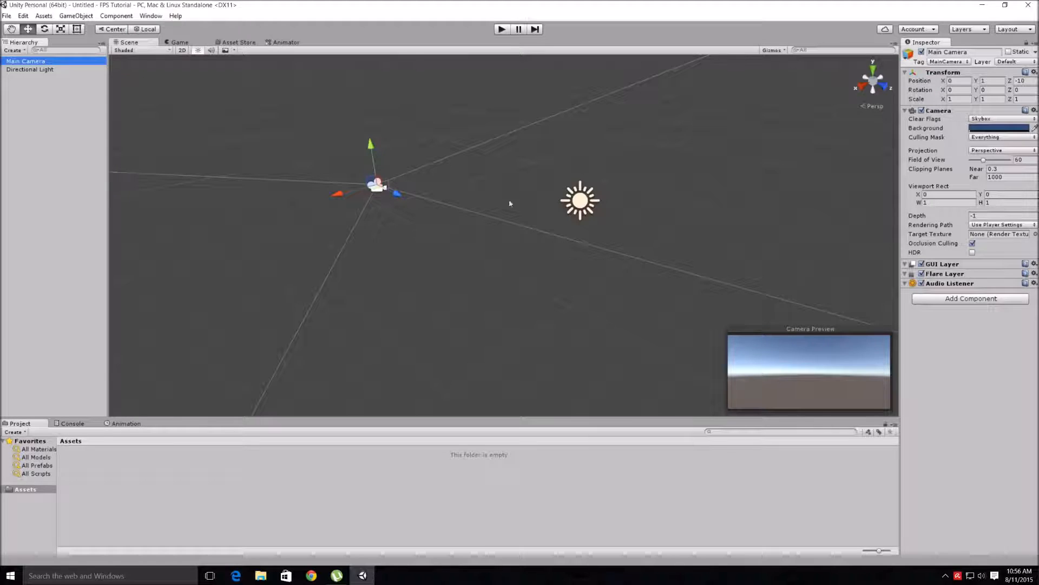
pyautogui.moveTo(439, 201); pyautogui.dragTo(546, 216, button='middle')
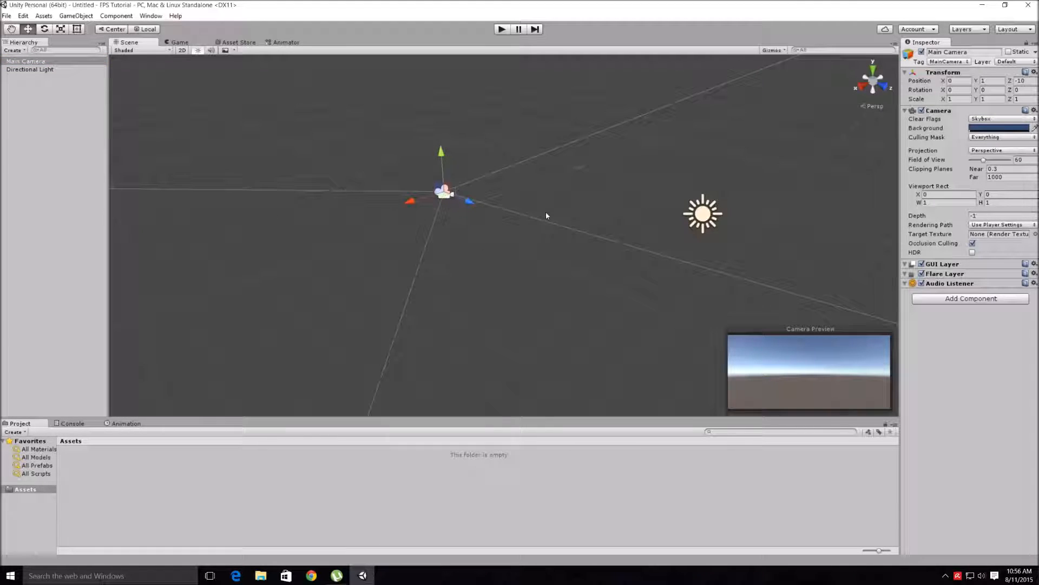
pyautogui.click(177, 43)
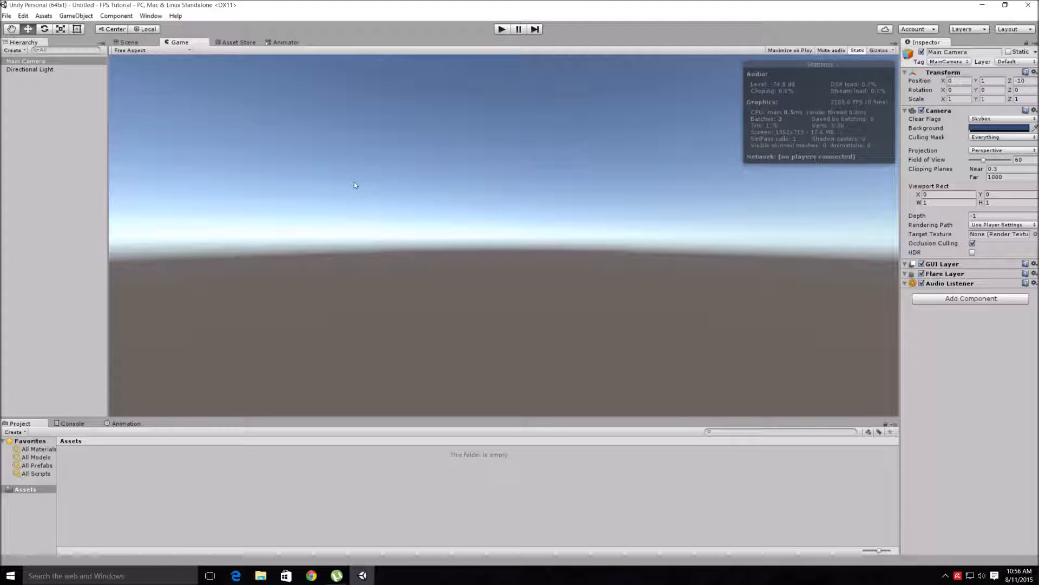
pyautogui.click(133, 43)
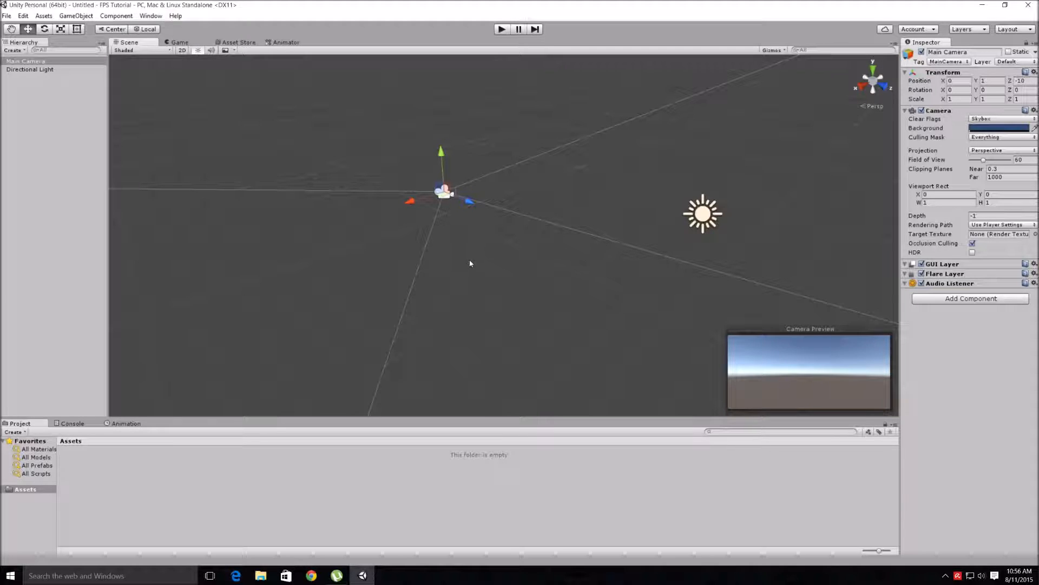
# Explore the area around the Main Camera by zooming in and out, panning and turning the Scene view.
pyautogui.scroll(1, 463, 268)
pyautogui.scroll(6, 463, 268)
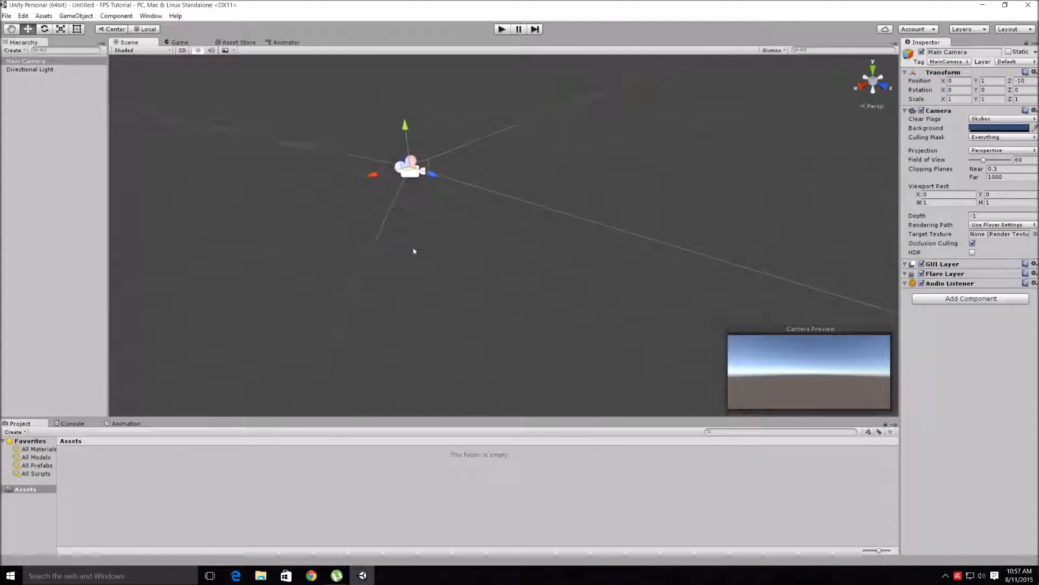
pyautogui.scroll(3, 414, 251)
pyautogui.scroll(-6, 413, 251)
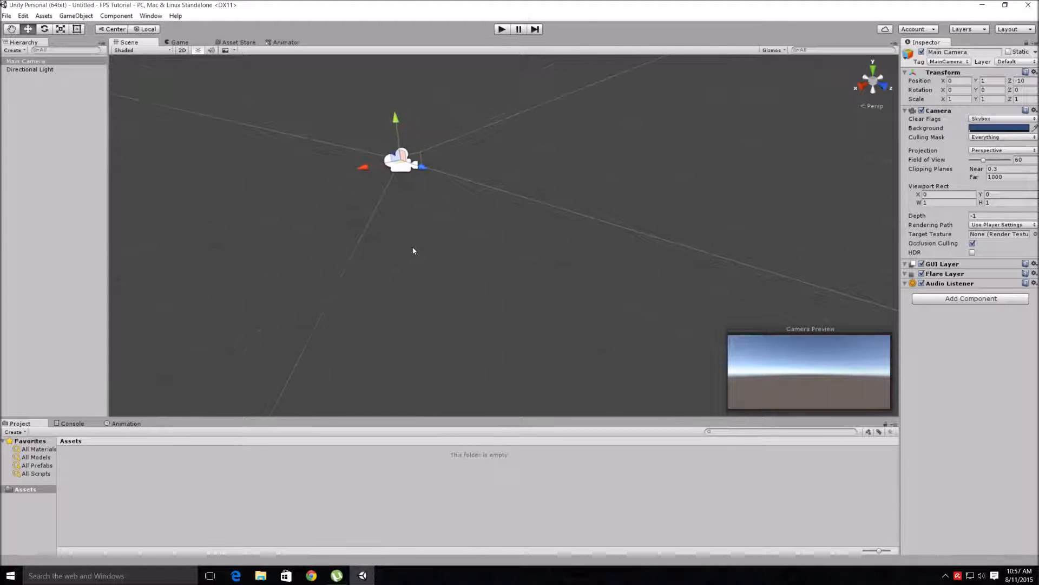
pyautogui.scroll(-8, 412, 250)
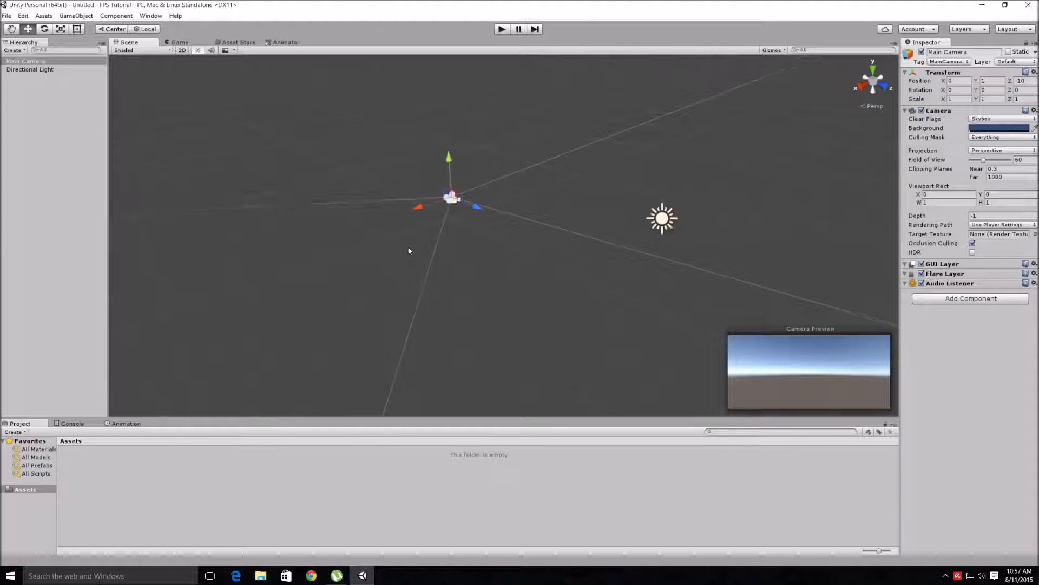
pyautogui.press('q')
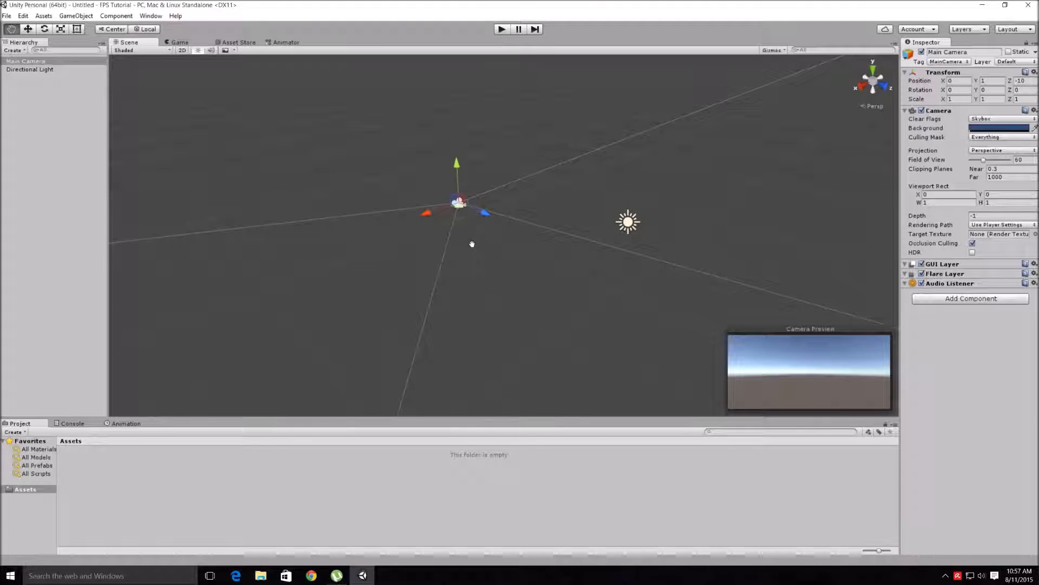
pyautogui.moveTo(471, 244); pyautogui.dragTo(405, 261)
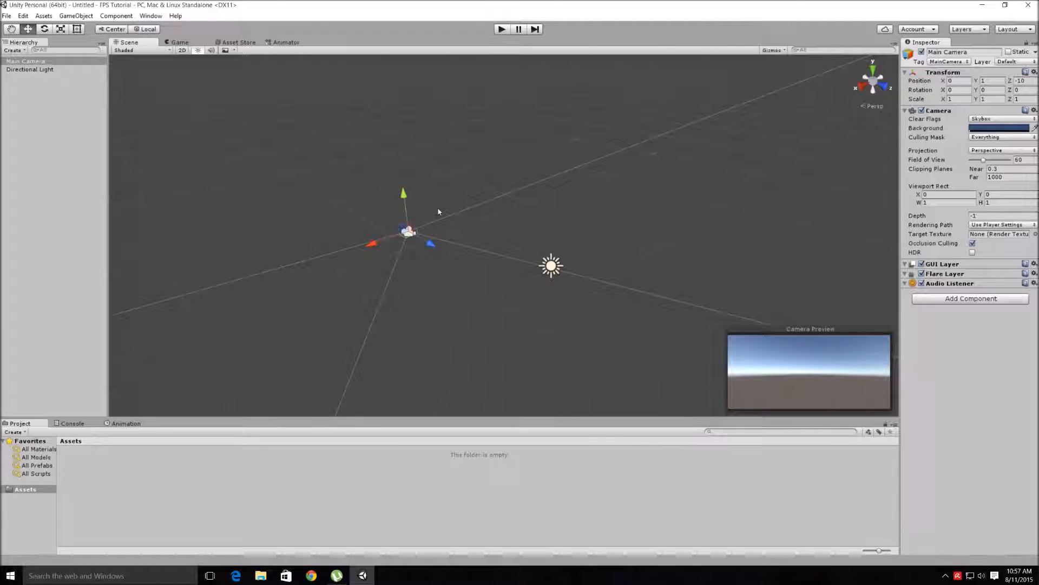
pyautogui.moveTo(437, 209); pyautogui.dragTo(433, 186, button='right')
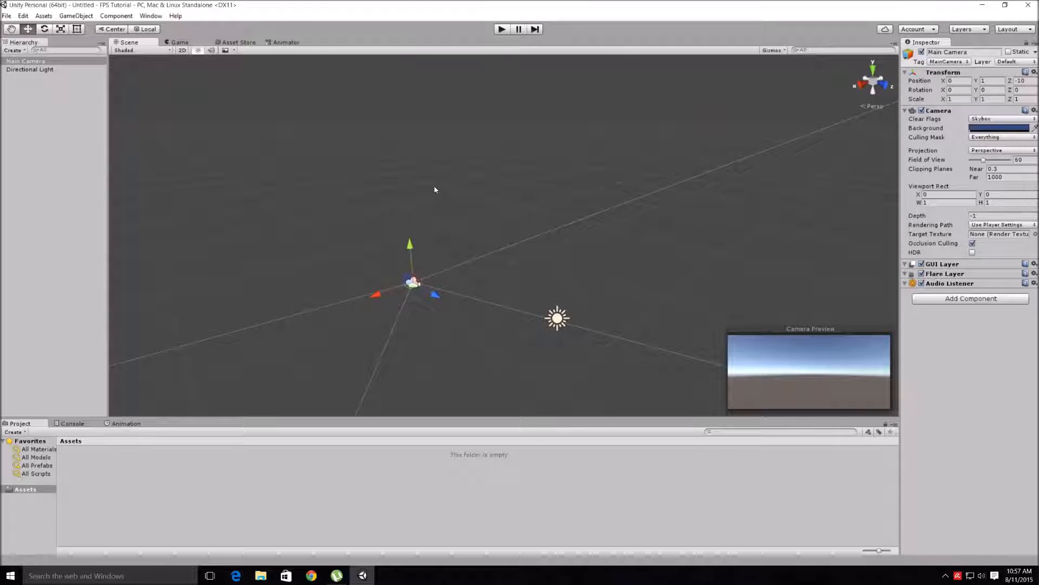
pyautogui.scroll(-3, 417, 226)
pyautogui.moveTo(417, 226); pyautogui.dragTo(381, 224, button='middle')
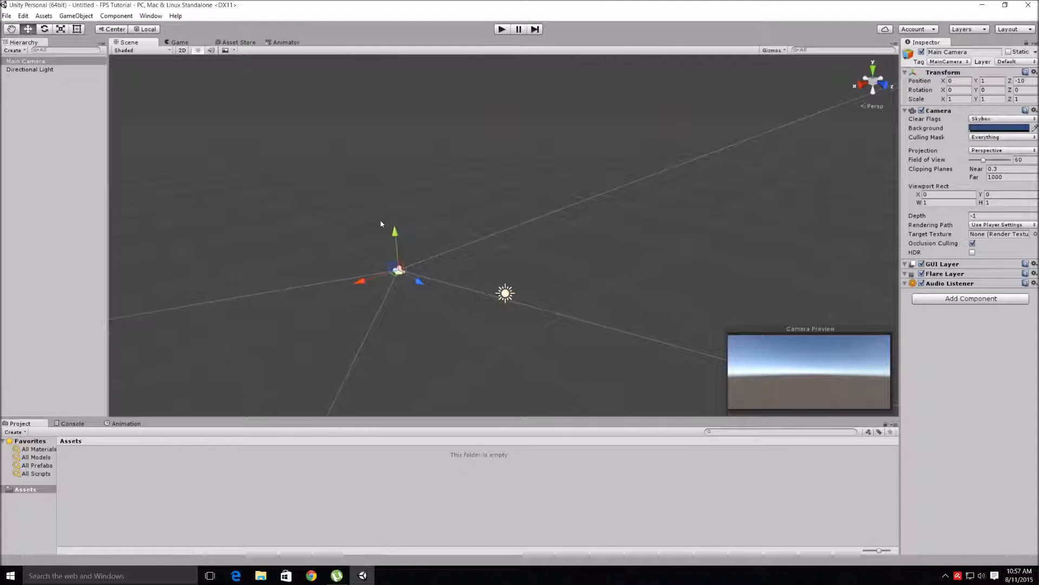
# Fly the Scene view sideways, forward and backward to look over the Main Camera and Directional Light.
pyautogui.press('Left')
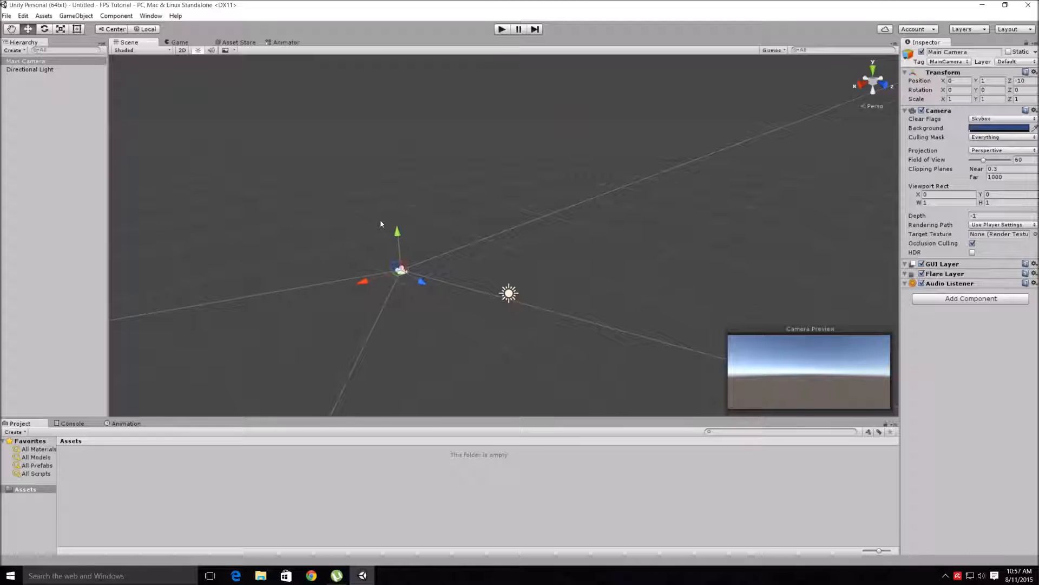
pyautogui.press('Right')
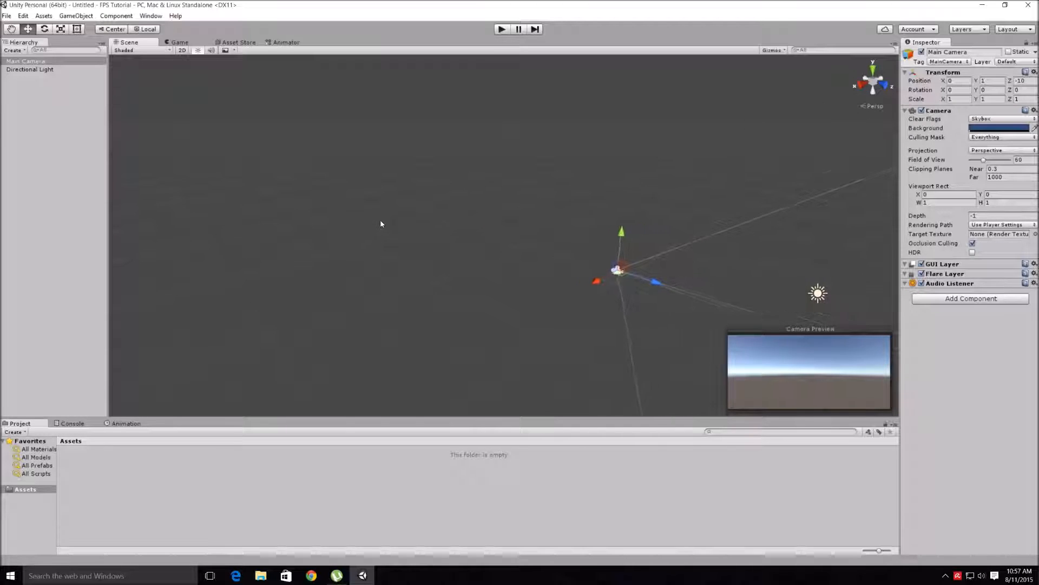
pyautogui.press('Up')
pyautogui.press('Down')
pyautogui.press('Up')
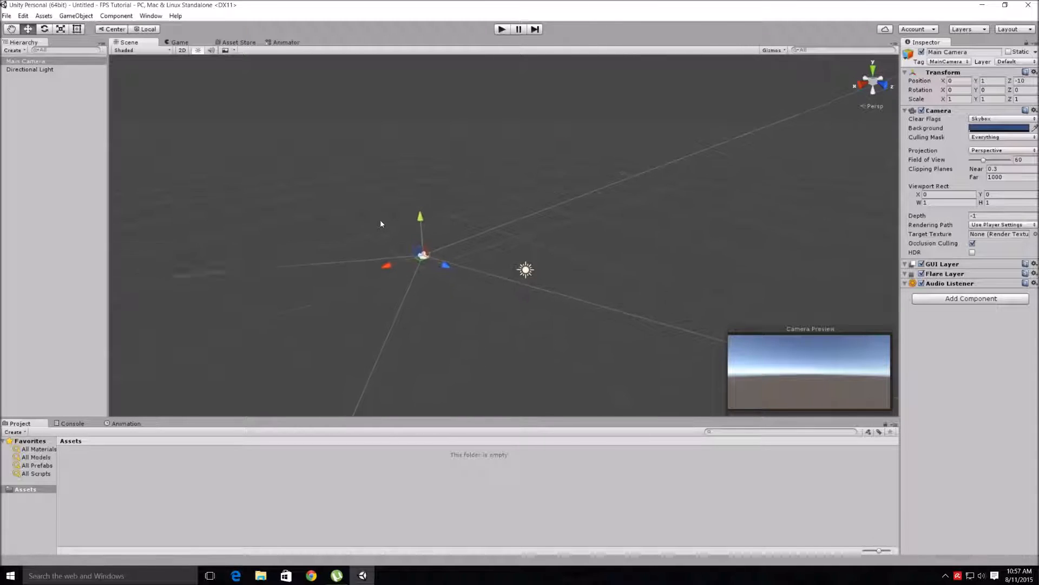
pyautogui.press('Left')
pyautogui.press('Right')
pyautogui.press('Down')
pyautogui.press('Up')
pyautogui.press('Right')
pyautogui.press('Left')
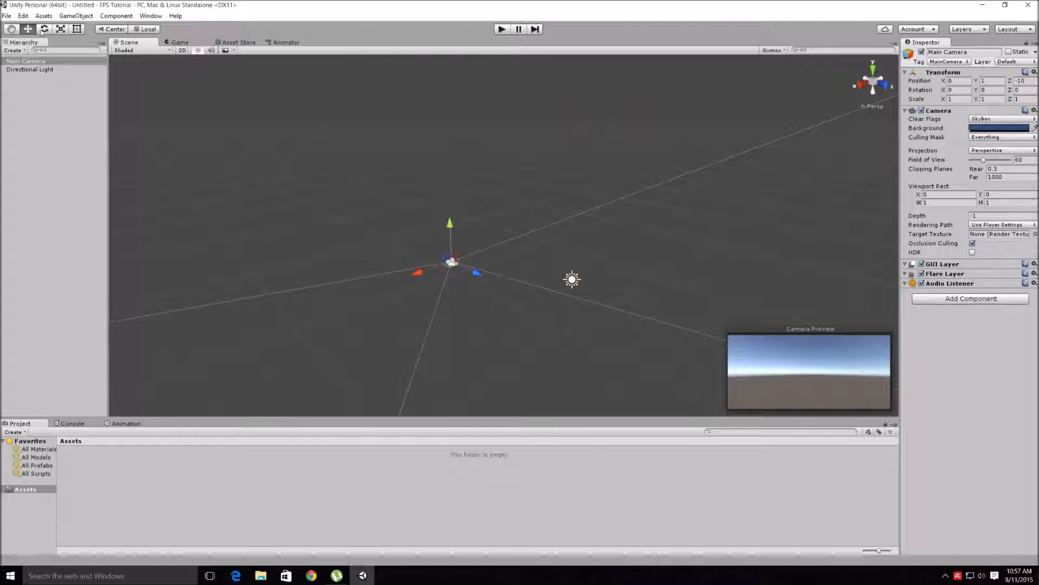
# Try the Hand, Move and Rotate tools with the Main Camera selected, leaving the Move tool active.
pyautogui.click(11, 28)
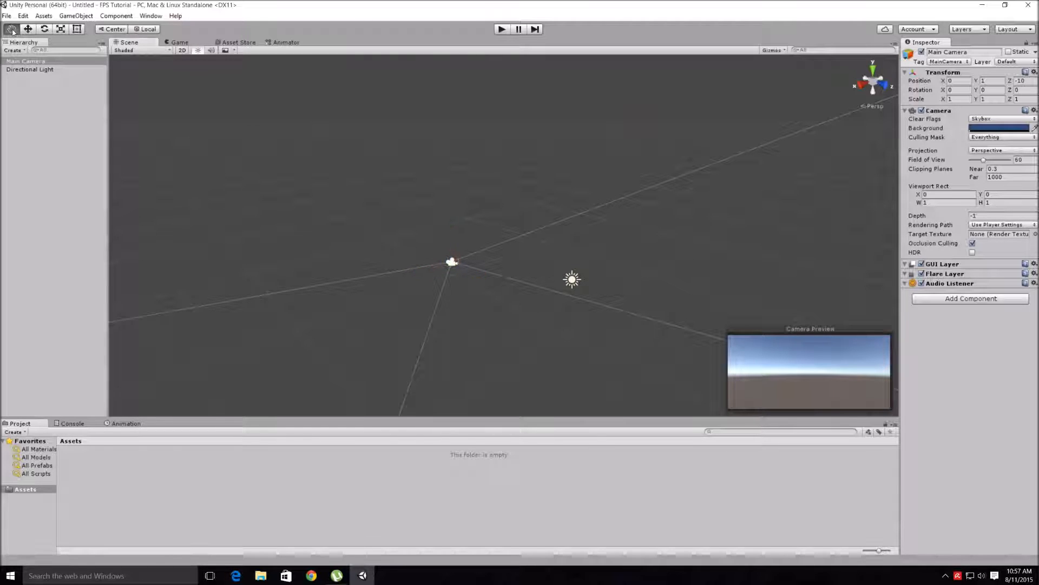
pyautogui.moveTo(486, 239); pyautogui.dragTo(459, 201)
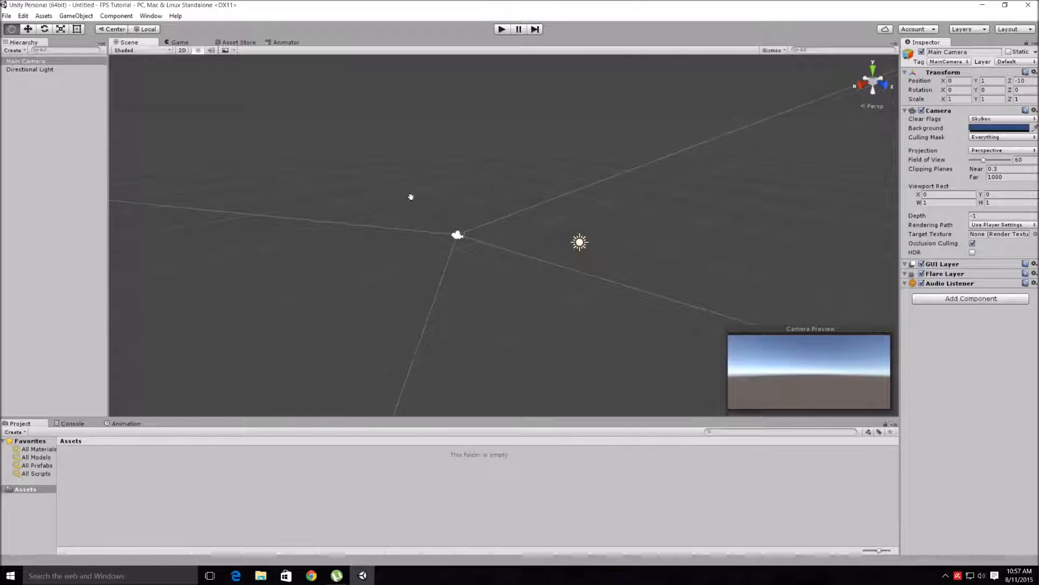
pyautogui.click(28, 30)
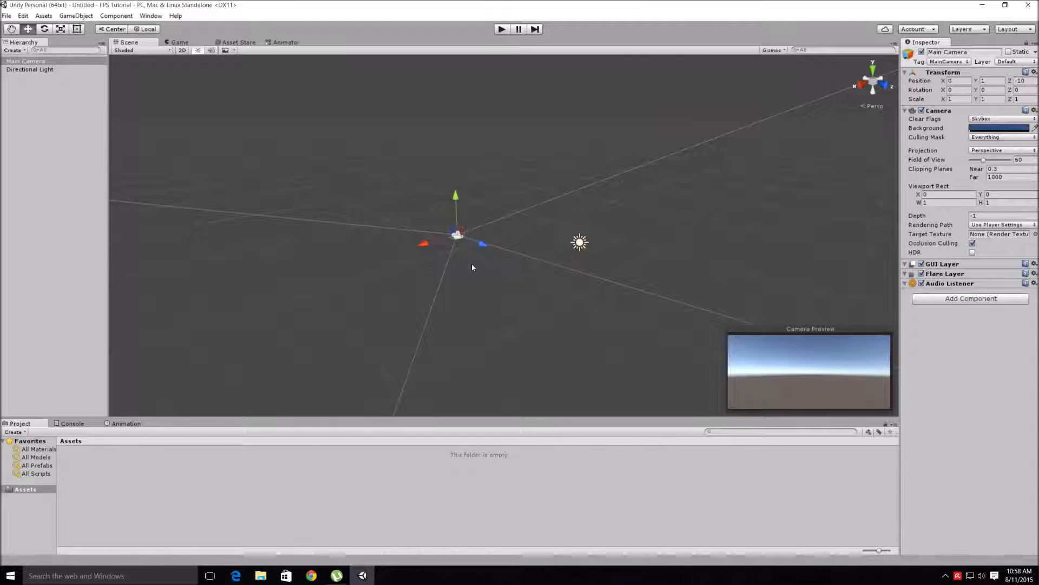
pyautogui.moveTo(472, 264); pyautogui.dragTo(540, 274, button='middle')
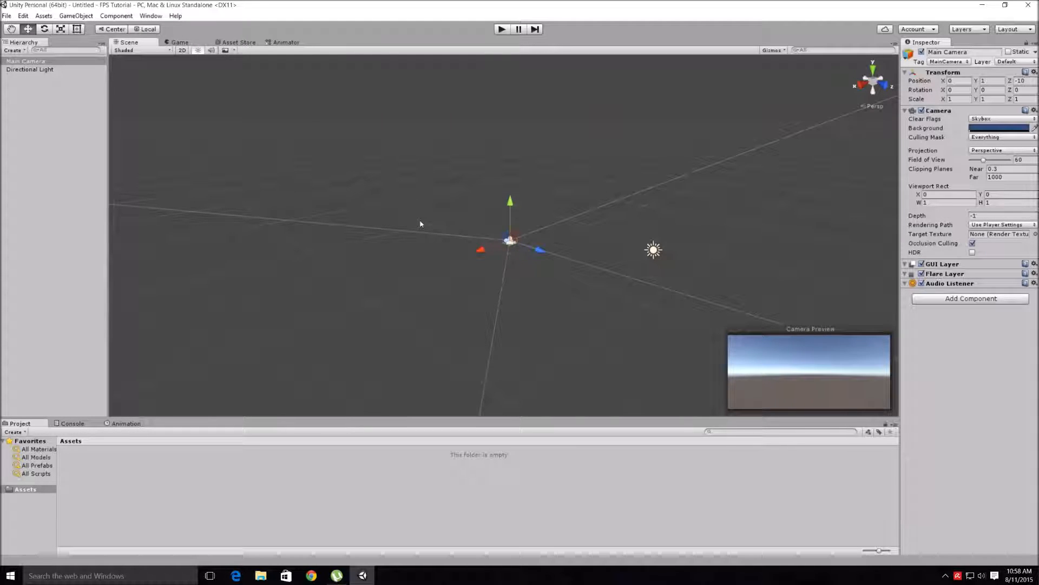
pyautogui.moveTo(432, 234); pyautogui.dragTo(387, 239, button='middle')
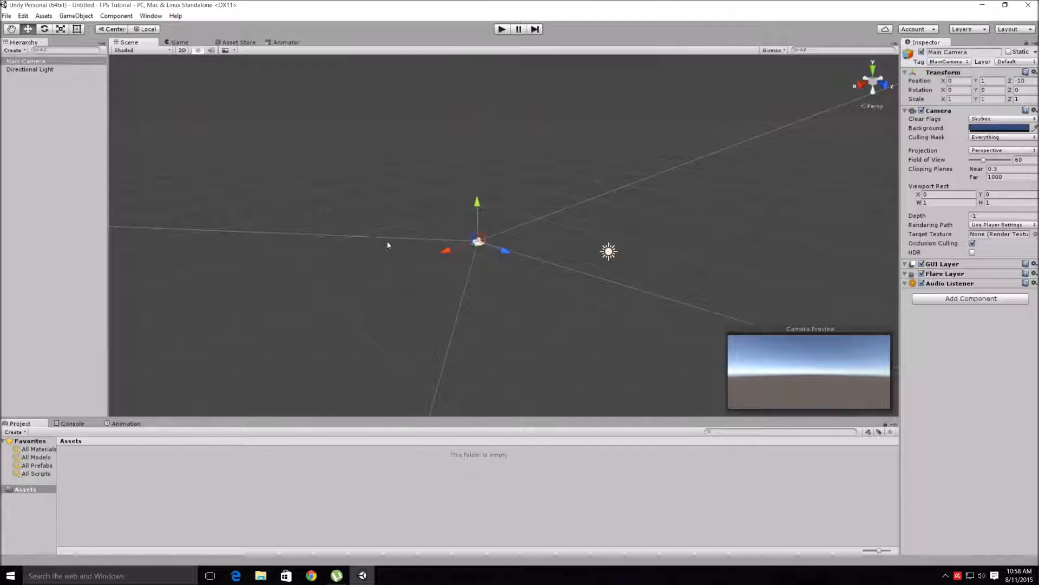
pyautogui.moveTo(387, 231)
pyautogui.mouseDown()
pyautogui.moveTo(385, 249)
pyautogui.moveTo(390, 234)
pyautogui.moveTo(407, 234)
pyautogui.mouseUp()
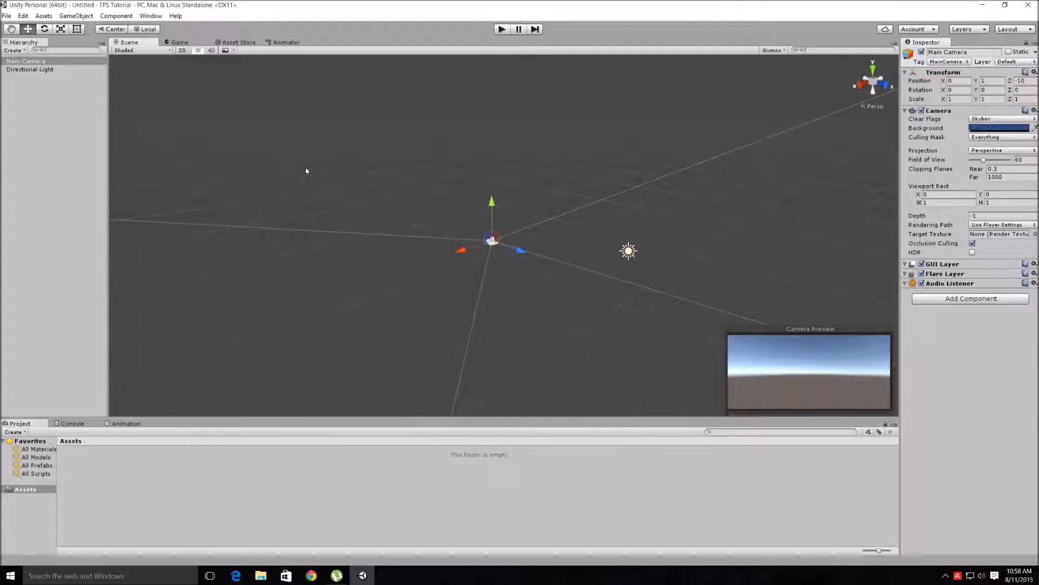
pyautogui.click(45, 29)
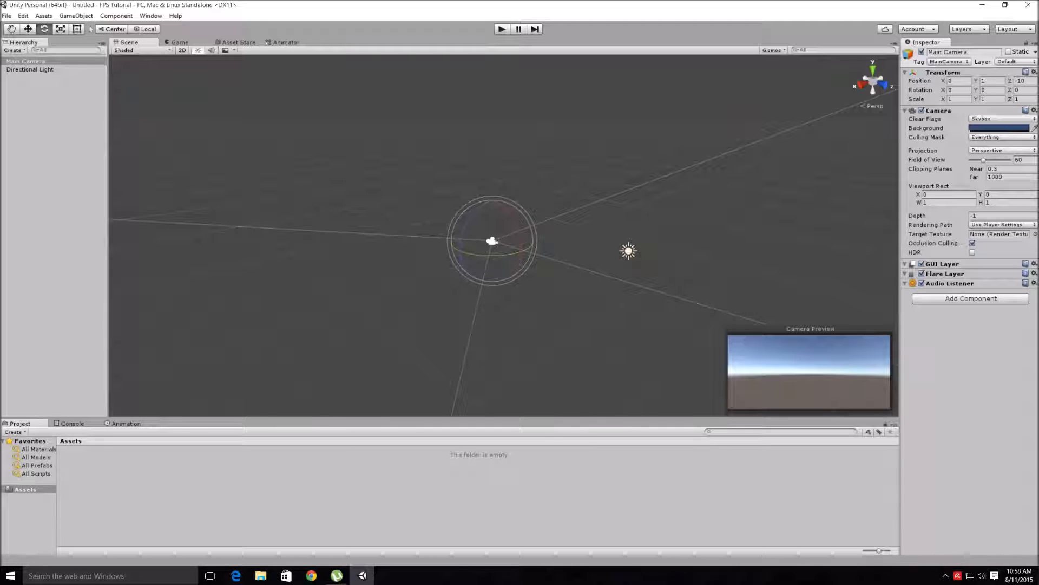
pyautogui.click(30, 30)
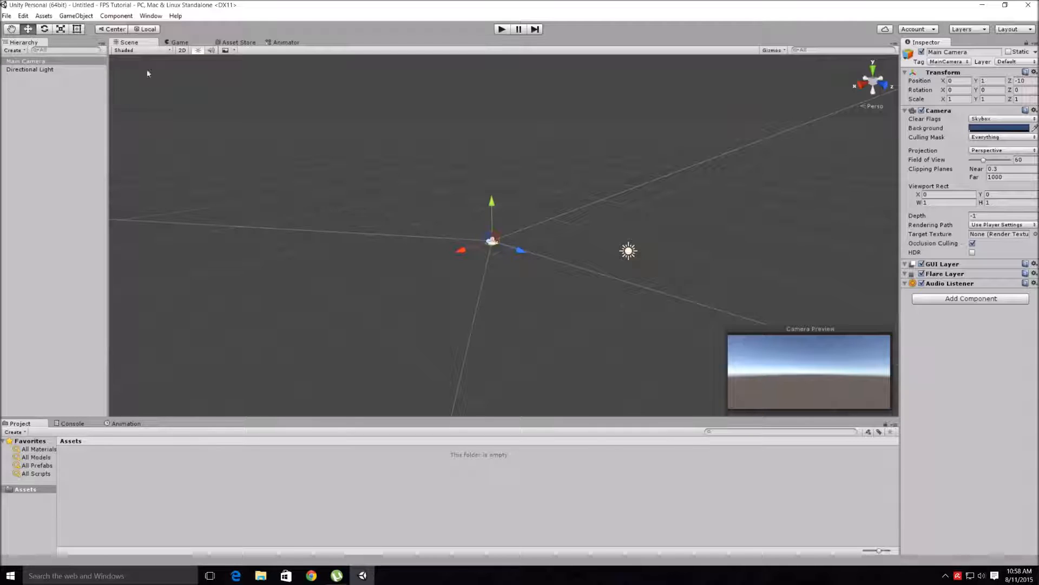
# Examine the Main Camera up close from its front in the Scene view.
pyautogui.scroll(2, 510, 249)
pyautogui.scroll(5, 509, 251)
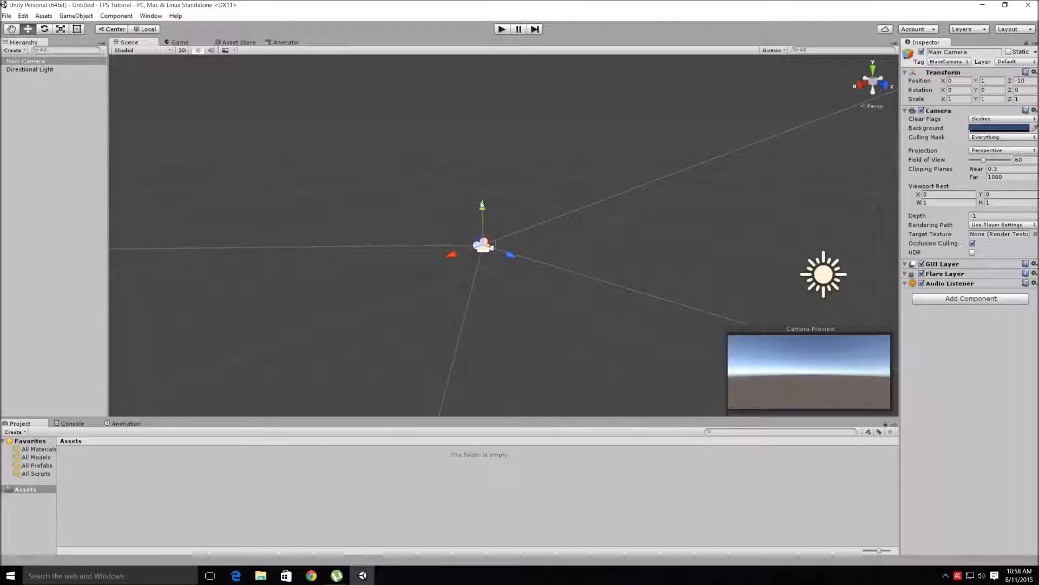
pyautogui.moveTo(596, 230); pyautogui.dragTo(567, 180, button='right')
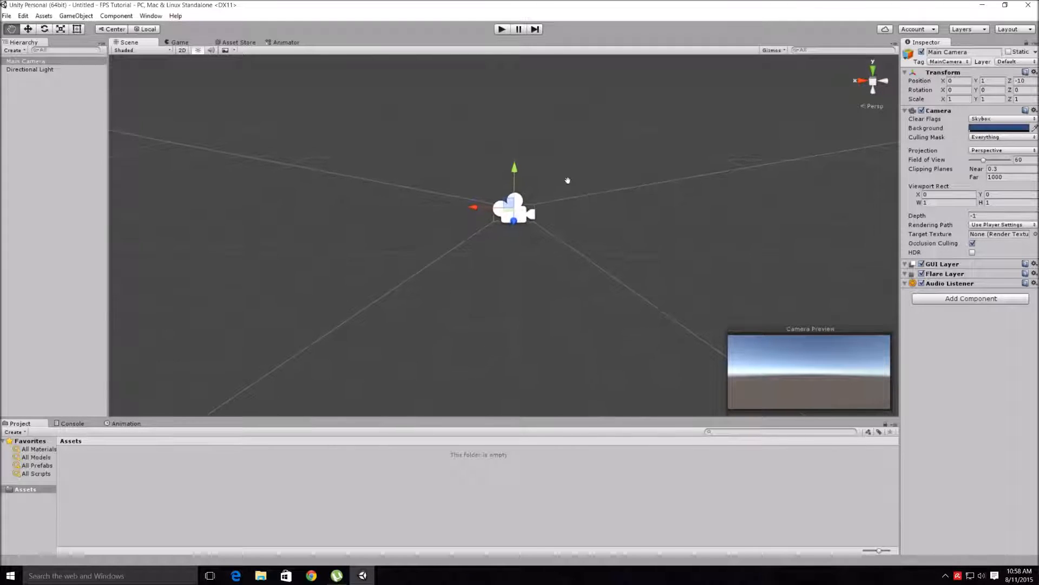
pyautogui.moveTo(567, 180); pyautogui.dragTo(556, 207)
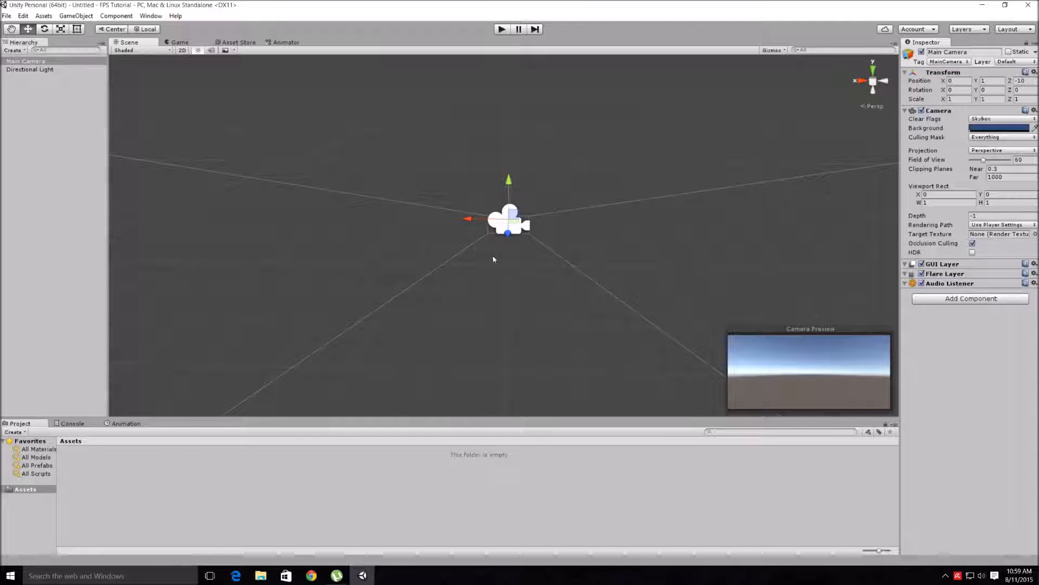
# Move the Main Camera along its Y, X and Z axes to about X -0.12, Y 1.363, Z -9.741.
pyautogui.moveTo(542, 234); pyautogui.dragTo(596, 241, button='middle')
pyautogui.moveTo(596, 241); pyautogui.dragTo(695, 249, button='right')
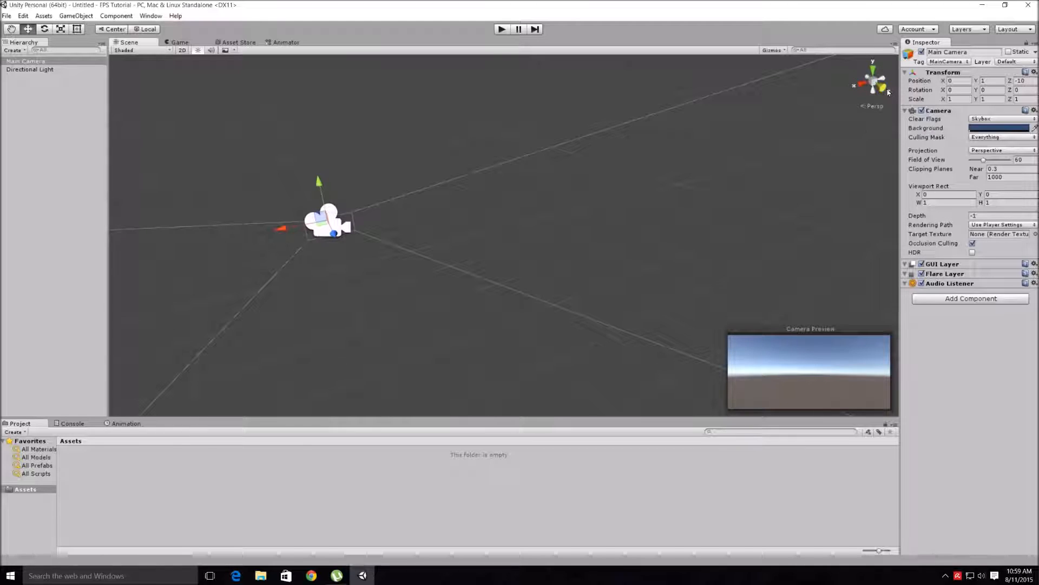
pyautogui.moveTo(489, 232); pyautogui.dragTo(371, 216, button='right')
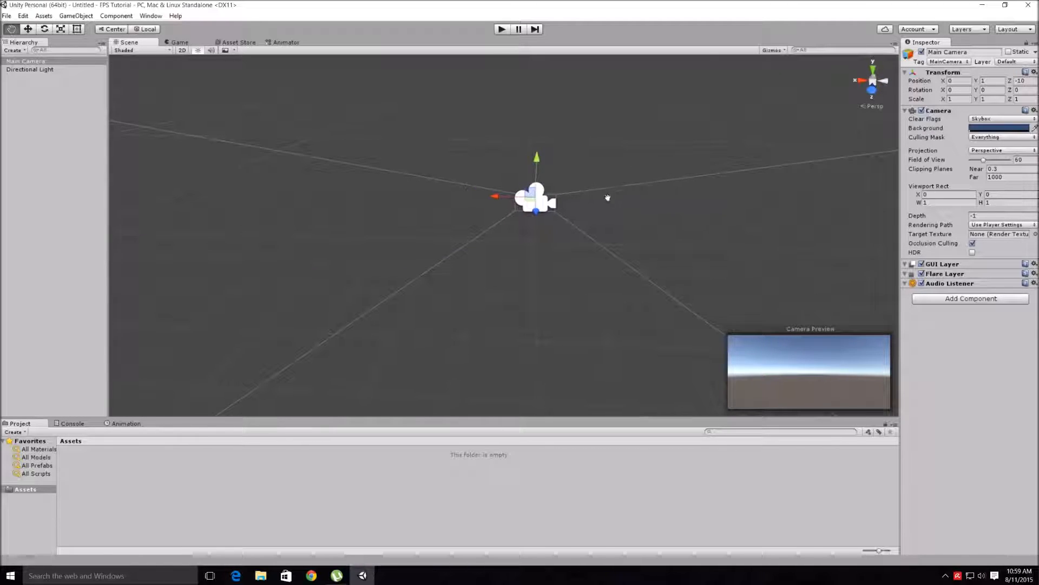
pyautogui.moveTo(608, 197); pyautogui.dragTo(570, 235, button='right')
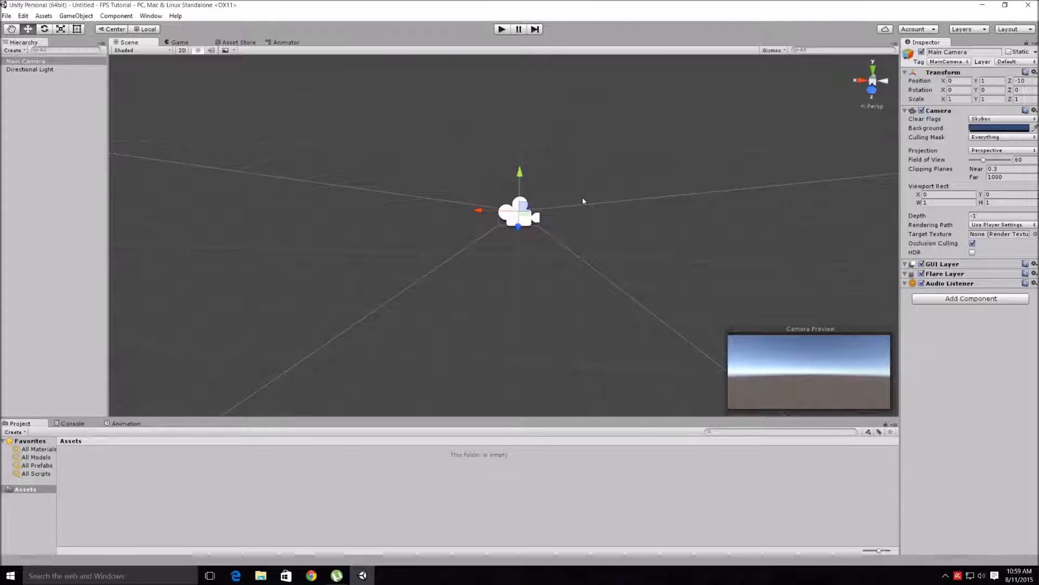
pyautogui.moveTo(661, 232); pyautogui.dragTo(586, 217, button='middle')
pyautogui.keyDown('alt'); pyautogui.moveTo(576, 213); pyautogui.dragTo(554, 207); pyautogui.keyUp('alt')
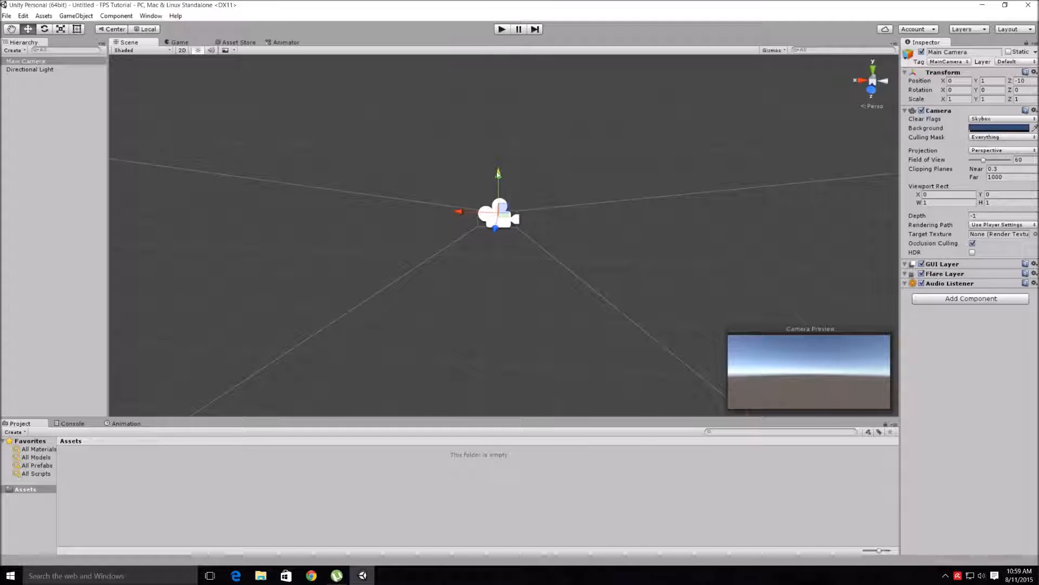
pyautogui.moveTo(498, 173)
pyautogui.mouseDown()
pyautogui.moveTo(500, 76)
pyautogui.moveTo(520, 266)
pyautogui.moveTo(522, 97)
pyautogui.moveTo(522, 179)
pyautogui.moveTo(524, 119)
pyautogui.moveTo(531, 158)
pyautogui.moveTo(497, 189)
pyautogui.mouseUp()
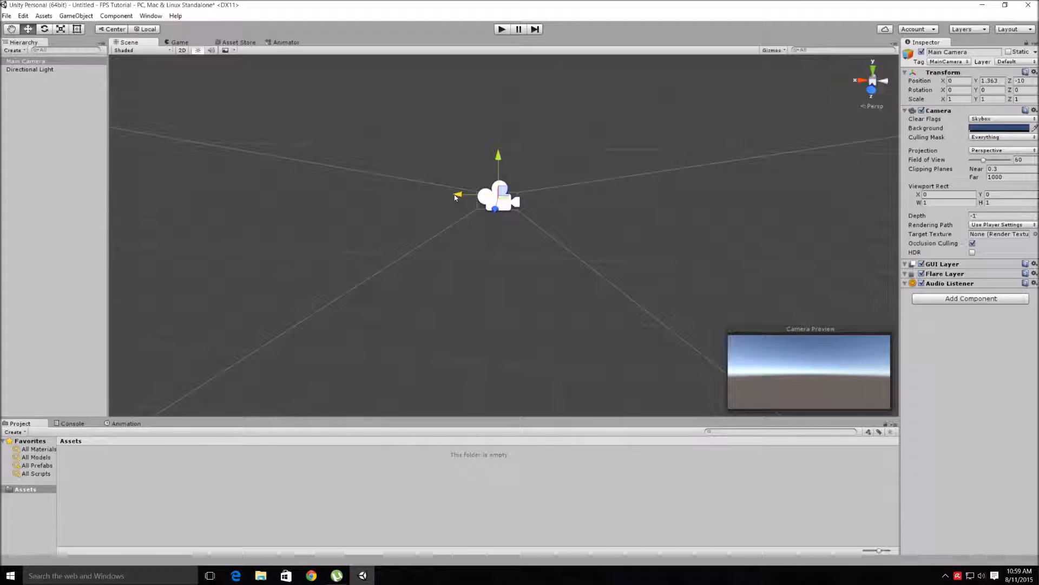
pyautogui.moveTo(454, 198); pyautogui.dragTo(463, 218)
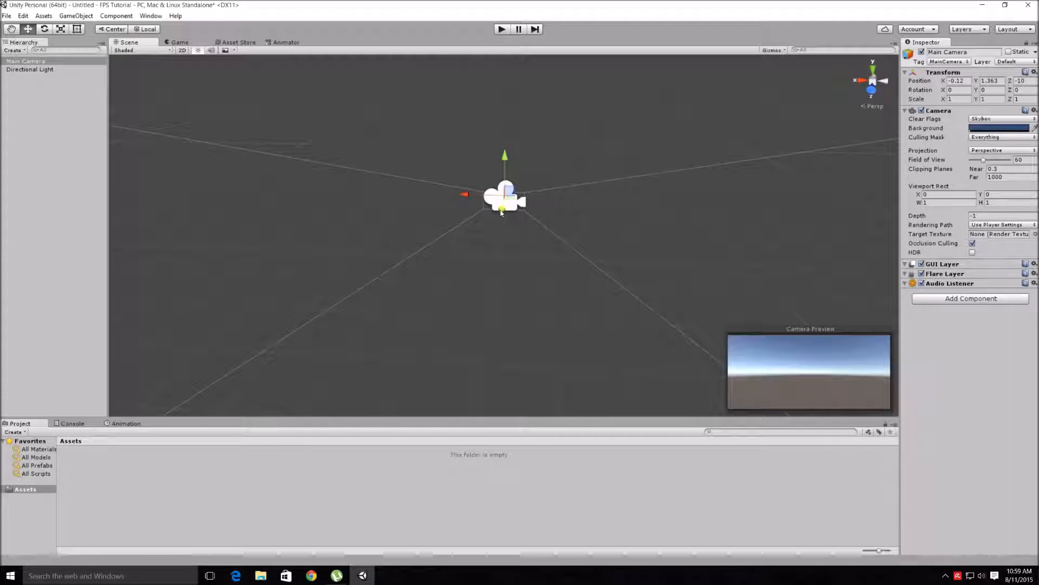
pyautogui.moveTo(502, 213); pyautogui.dragTo(486, 190)
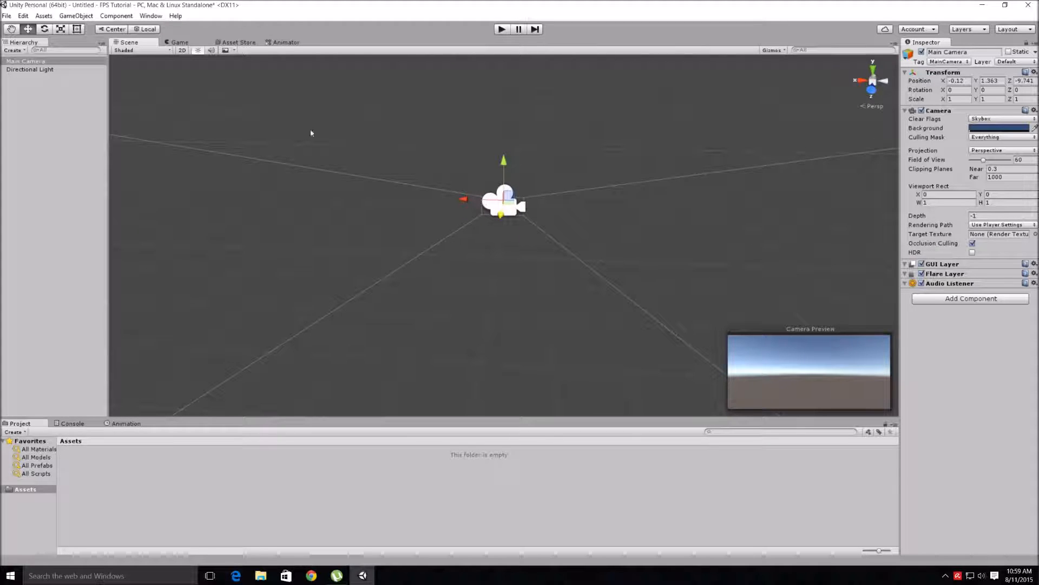
# Rotate the Main Camera around its axes to about X 5.18, Y -0.02, Z 1.27 degrees.
pyautogui.click(45, 29)
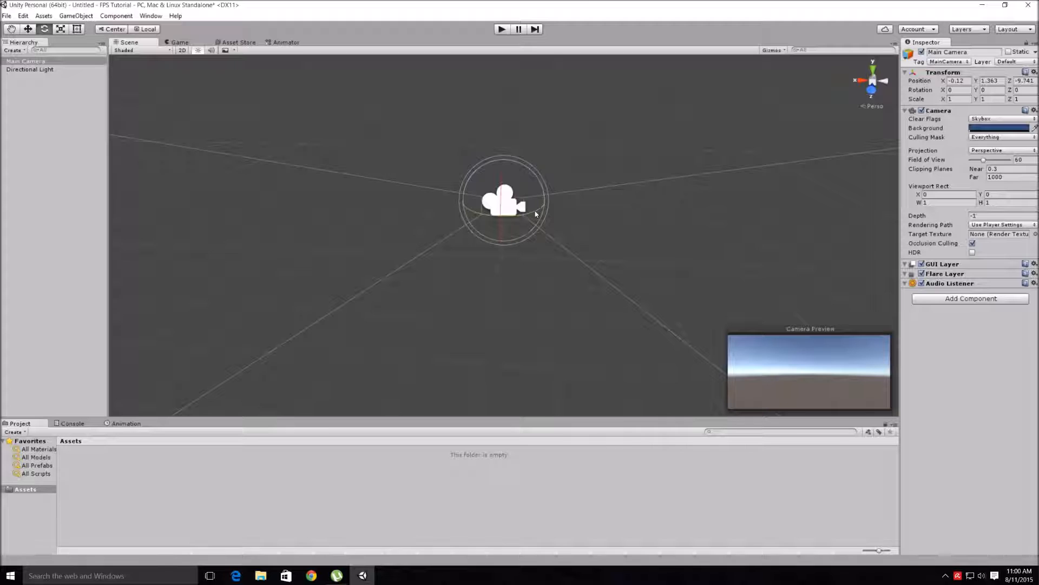
pyautogui.moveTo(536, 213); pyautogui.dragTo(550, 244)
pyautogui.moveTo(501, 184); pyautogui.dragTo(534, 166)
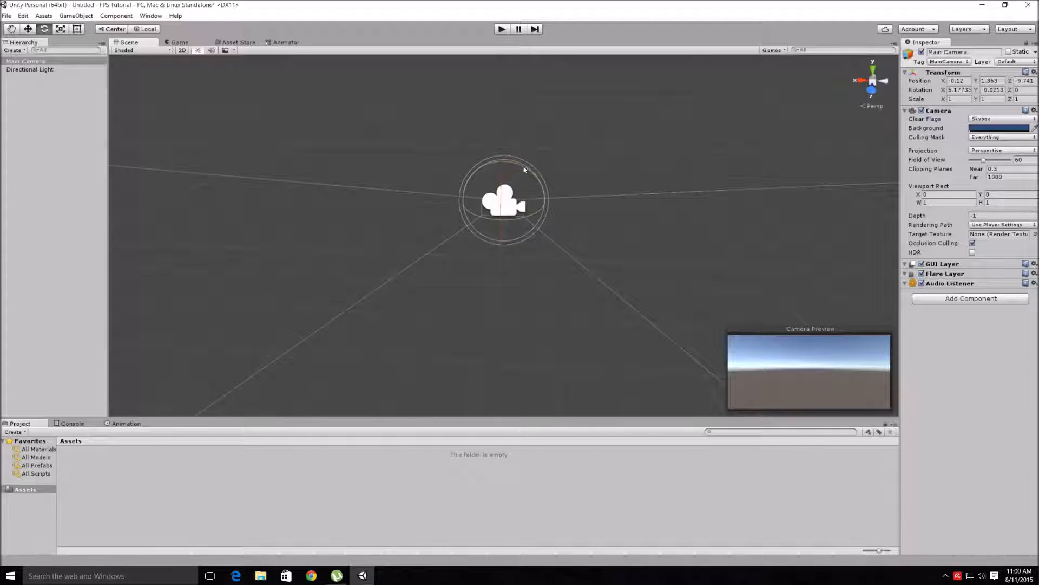
pyautogui.moveTo(525, 172)
pyautogui.mouseDown()
pyautogui.moveTo(547, 196)
pyautogui.moveTo(506, 159)
pyautogui.moveTo(466, 175)
pyautogui.moveTo(514, 183)
pyautogui.mouseUp()
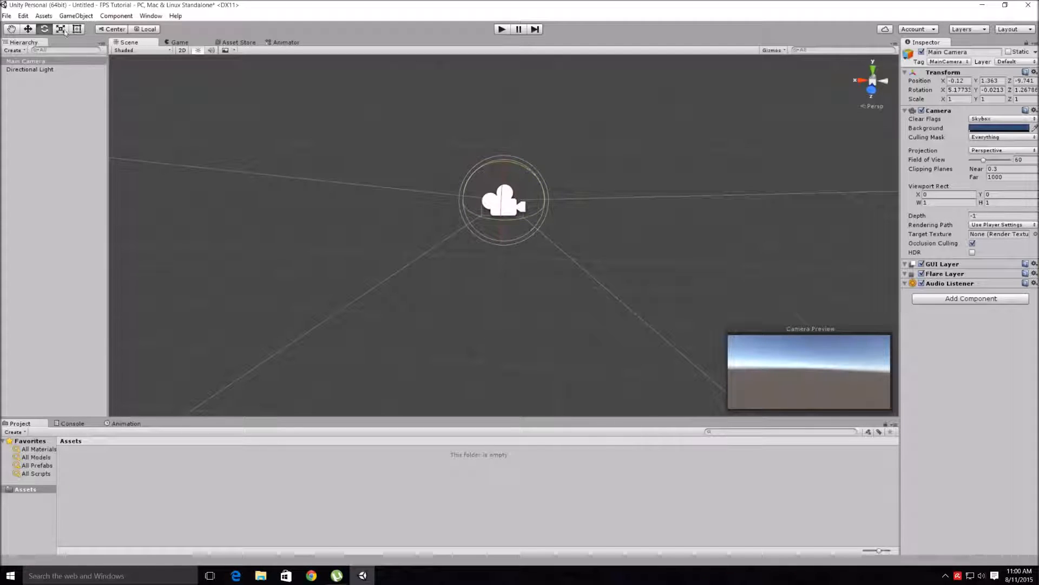
# Activate the Scale tool for the Main Camera and view its scale handles in the Scene view.
pyautogui.click(64, 31)
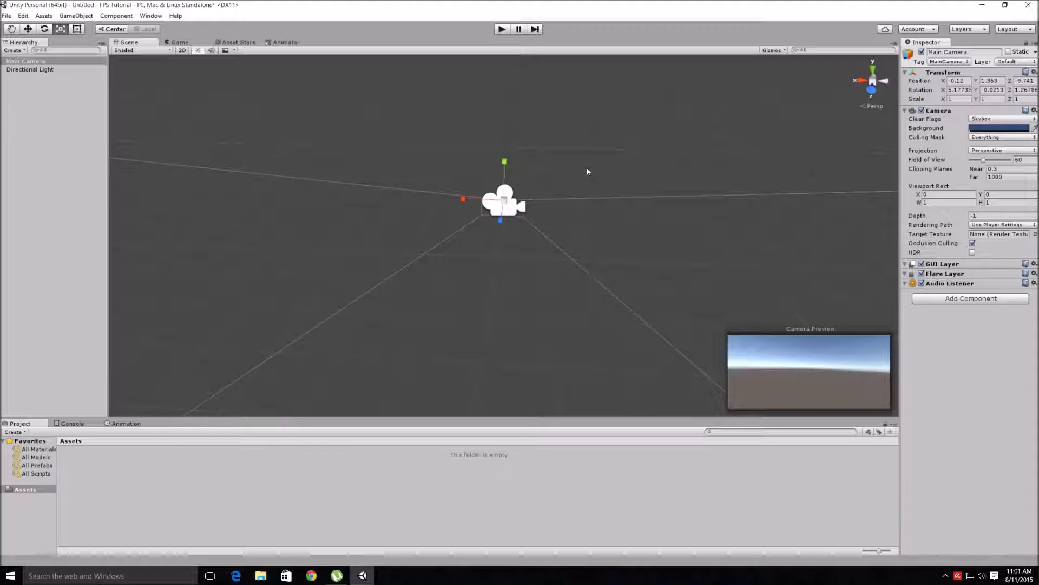
pyautogui.moveTo(586, 171); pyautogui.dragTo(544, 192, button='middle')
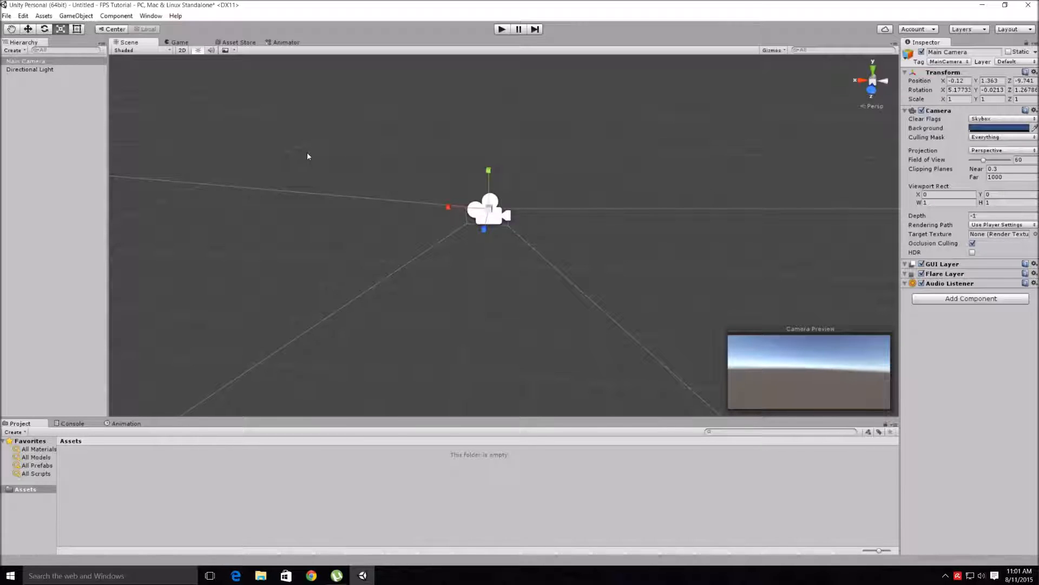
pyautogui.moveTo(340, 154)
pyautogui.keyDown('alt'); pyautogui.mouseDown()
pyautogui.moveTo(231, 144)
pyautogui.moveTo(338, 144)
pyautogui.moveTo(314, 140)
pyautogui.moveTo(325, 146)
pyautogui.mouseUp(); pyautogui.keyUp('alt')
pyautogui.keyDown('alt'); pyautogui.moveTo(418, 175); pyautogui.dragTo(517, 149); pyautogui.keyUp('alt')
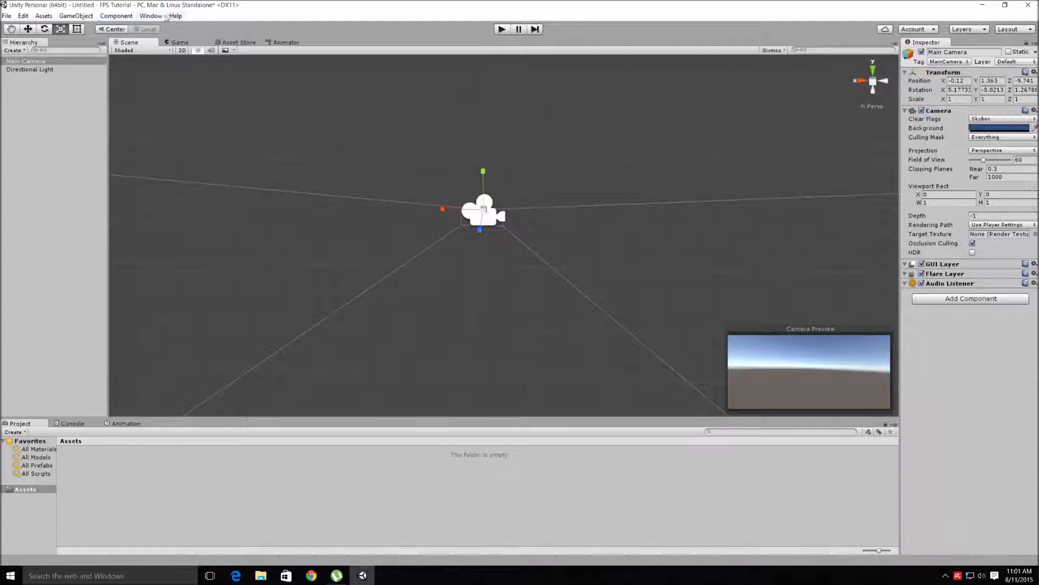
# Add a Terrain 3D object to the scene.
pyautogui.click(78, 17)
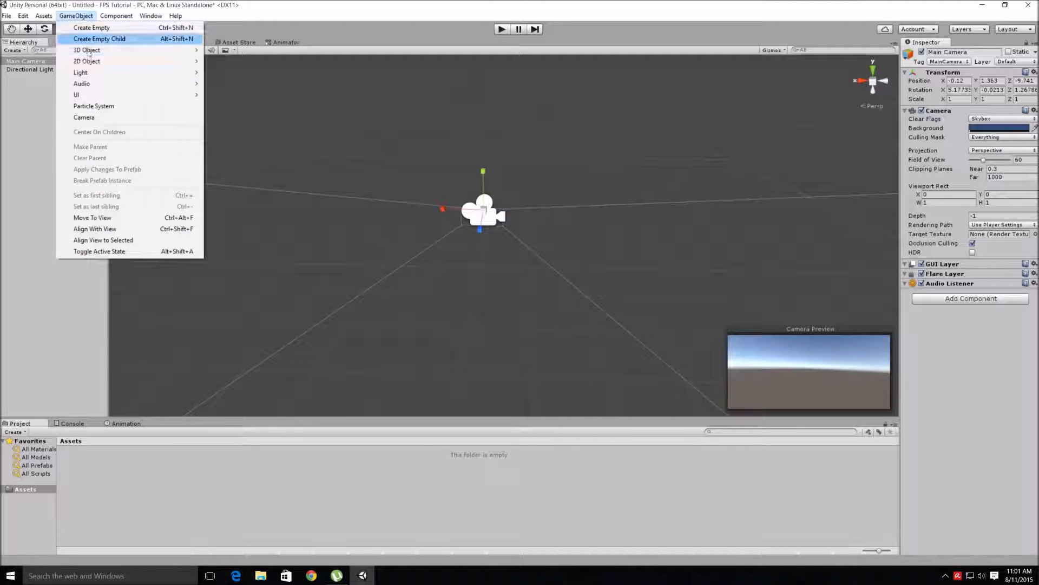
pyautogui.moveTo(91, 52)
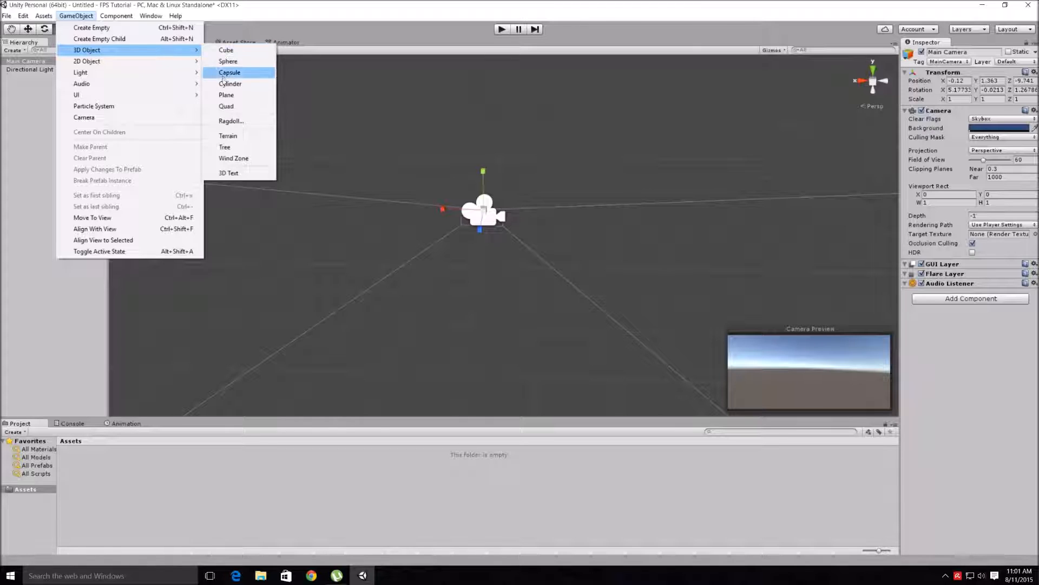
pyautogui.click(224, 137)
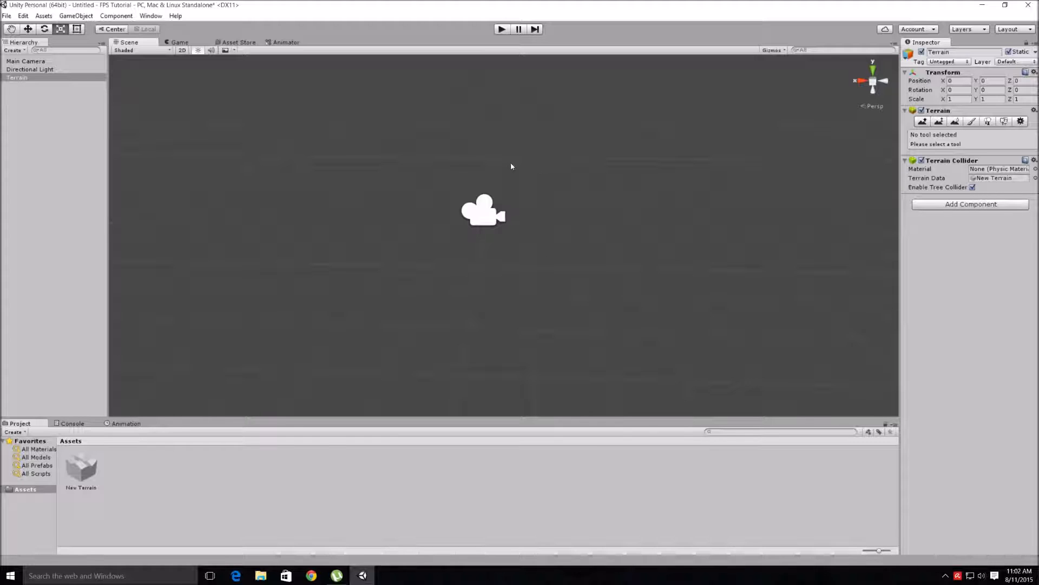
# Frame the Terrain in the Scene view and look over its full extent.
pyautogui.press('alt')
pyautogui.keyDown('alt'); pyautogui.moveTo(511, 162); pyautogui.dragTo(516, 130); pyautogui.keyUp('alt')
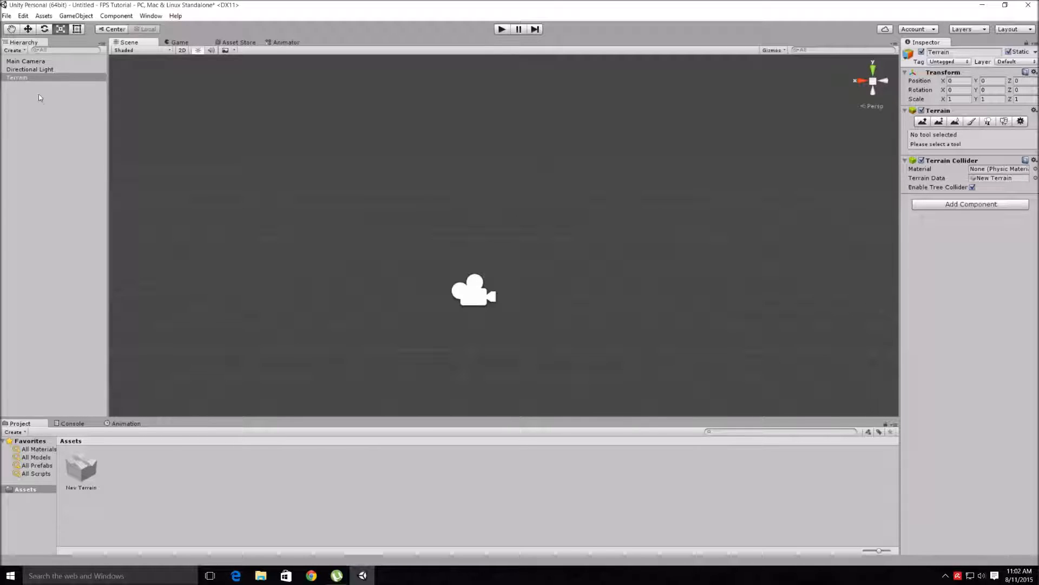
pyautogui.click(17, 79)
pyautogui.press('f')
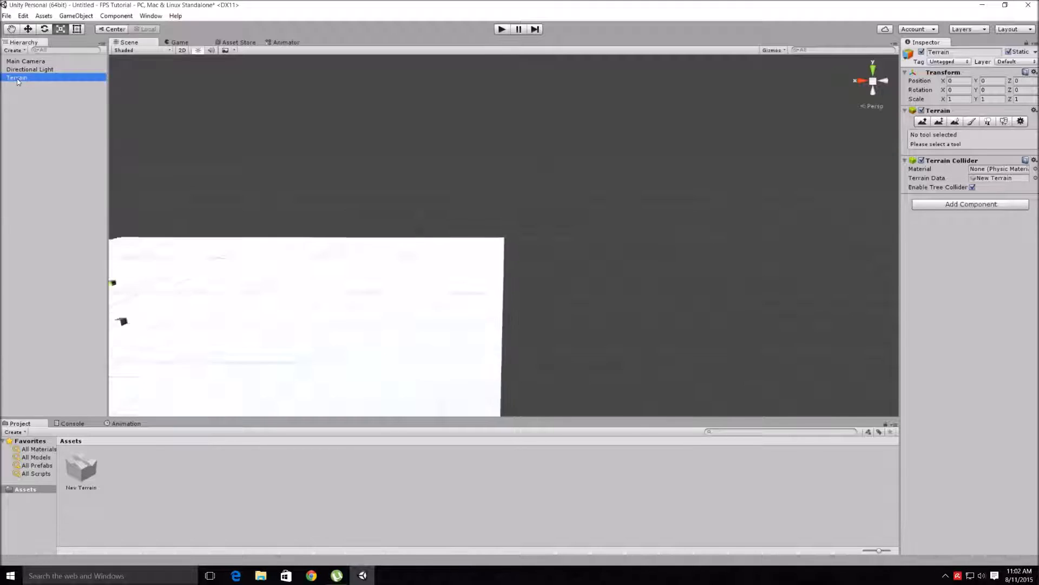
pyautogui.moveTo(419, 273); pyautogui.dragTo(508, 285, button='middle')
pyautogui.scroll(5, 517, 297)
pyautogui.scroll(3, 517, 298)
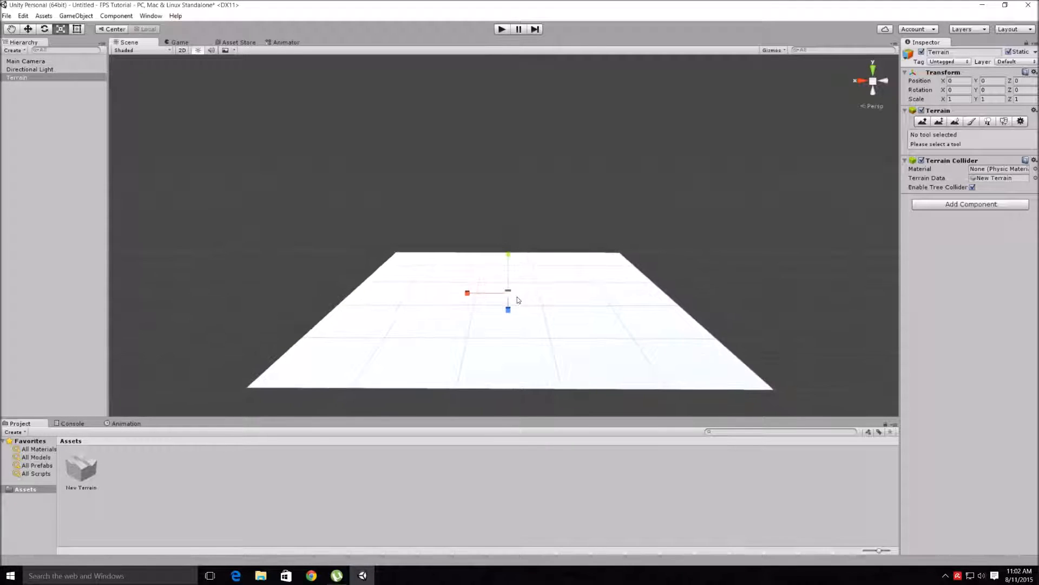
pyautogui.moveTo(517, 298); pyautogui.dragTo(516, 270, button='middle')
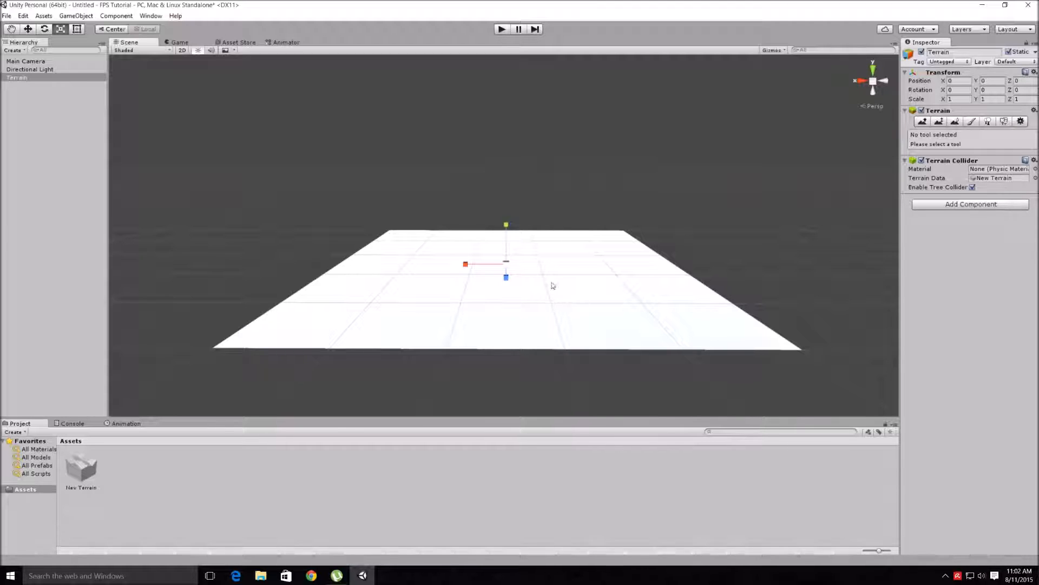
pyautogui.moveTo(473, 290)
pyautogui.mouseDown(button='middle')
pyautogui.moveTo(458, 305)
pyautogui.moveTo(471, 306)
pyautogui.mouseUp(button='middle')
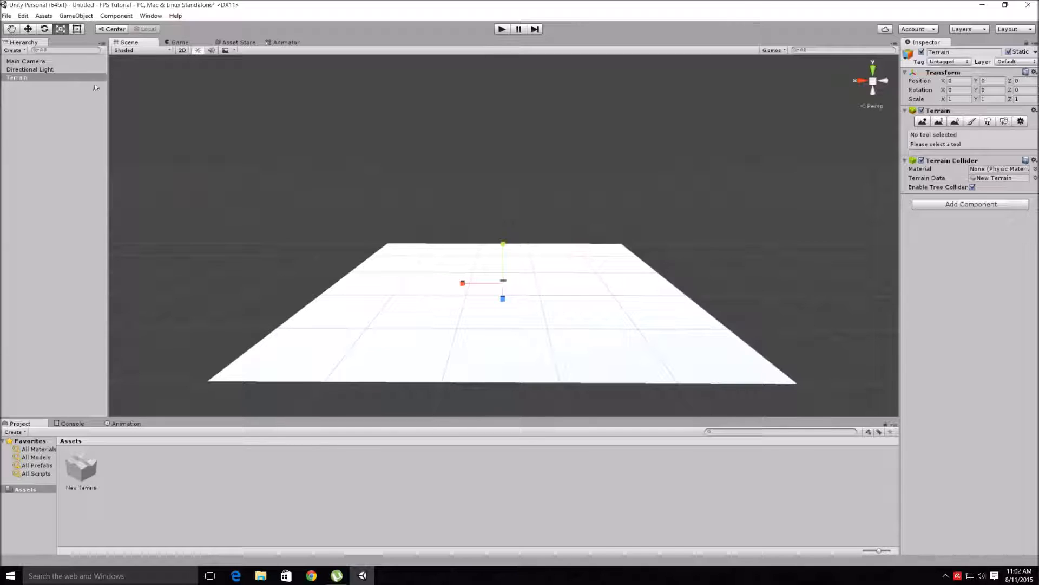
# Select the Terrain and activate its Paint Texture tool.
pyautogui.click(16, 78)
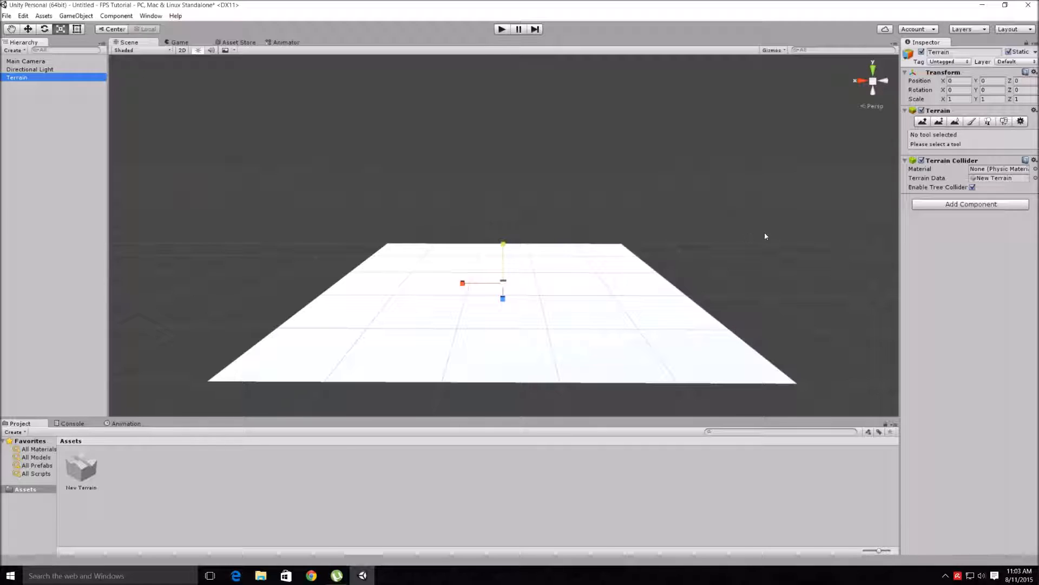
pyautogui.click(972, 121)
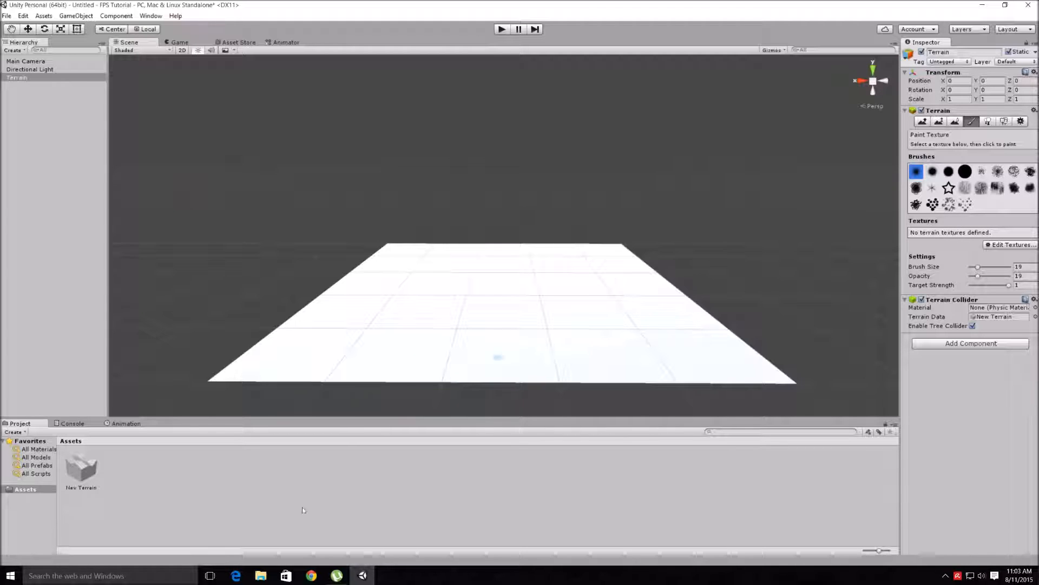
# Switch to Chrome, open textures.com and search the site for grass textures.
pyautogui.click(310, 576)
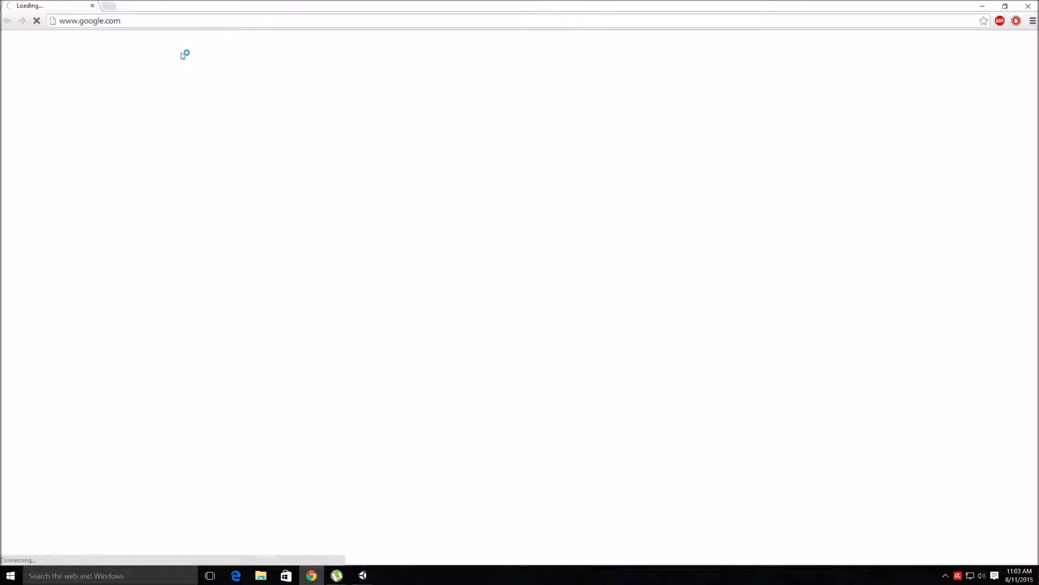
pyautogui.click(170, 24)
pyautogui.write('textures.com')
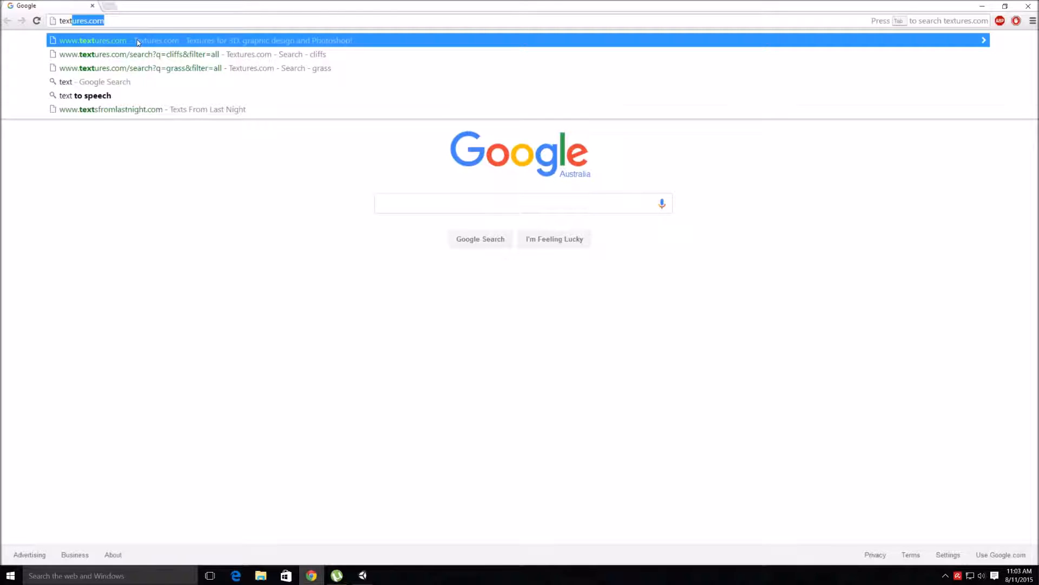
pyautogui.click(137, 41)
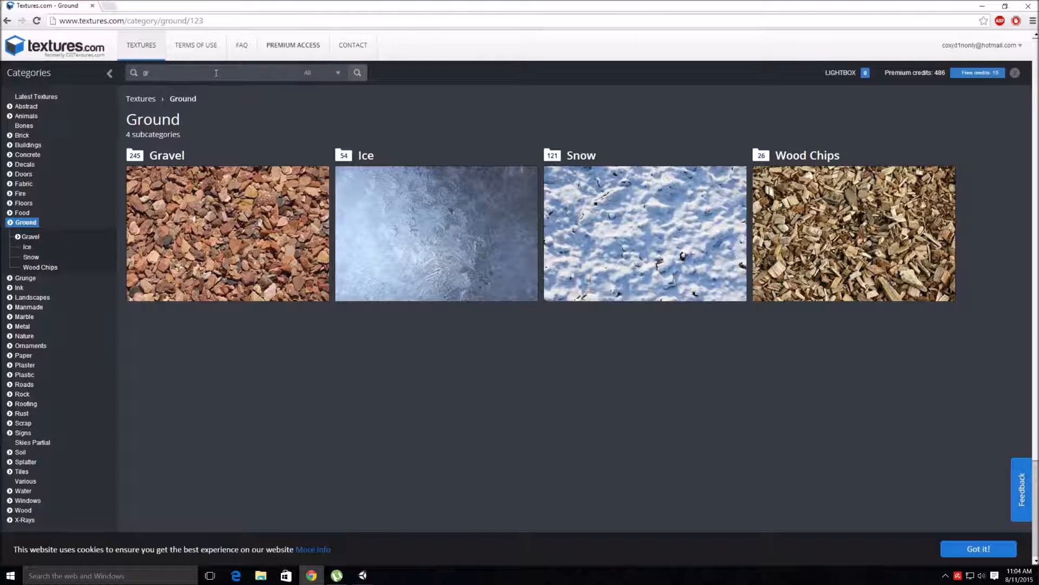
pyautogui.write('ass')
pyautogui.press('Return')
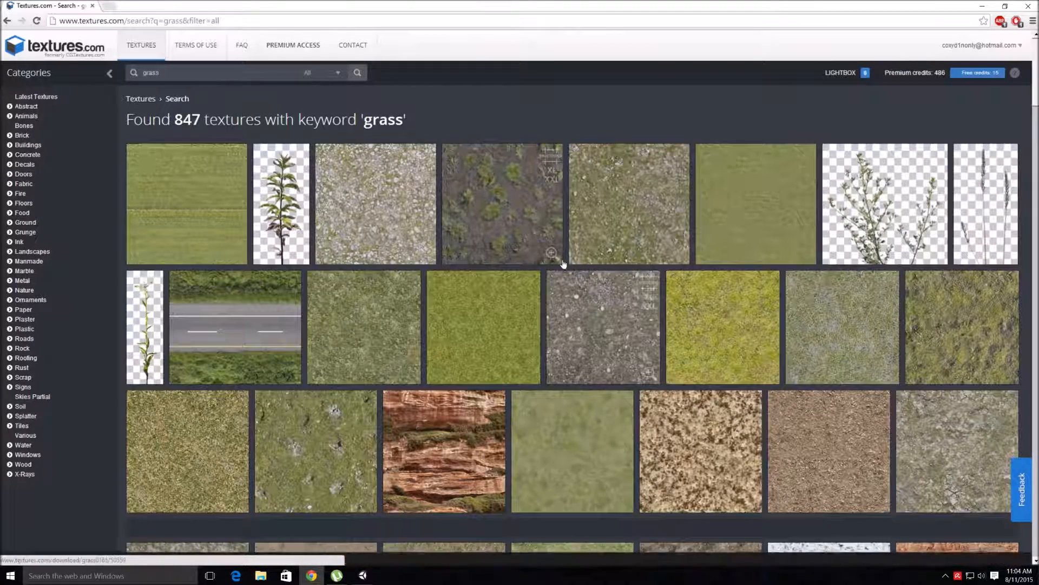
# Browse the grass search results for a green grass texture suitable for the terrain.
pyautogui.scroll(-5, 558, 269)
pyautogui.scroll(-10, 552, 269)
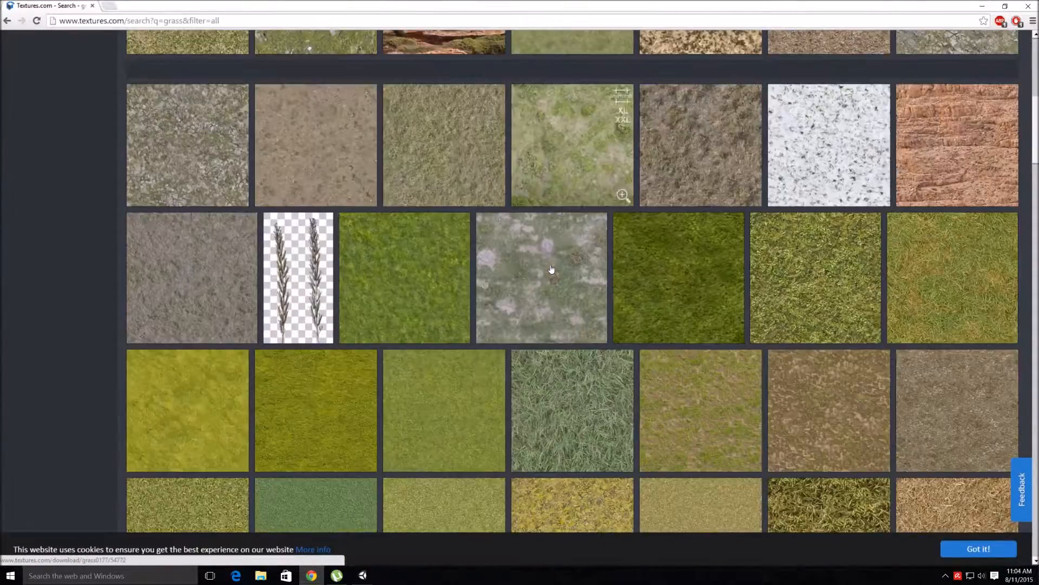
pyautogui.scroll(-8, 550, 271)
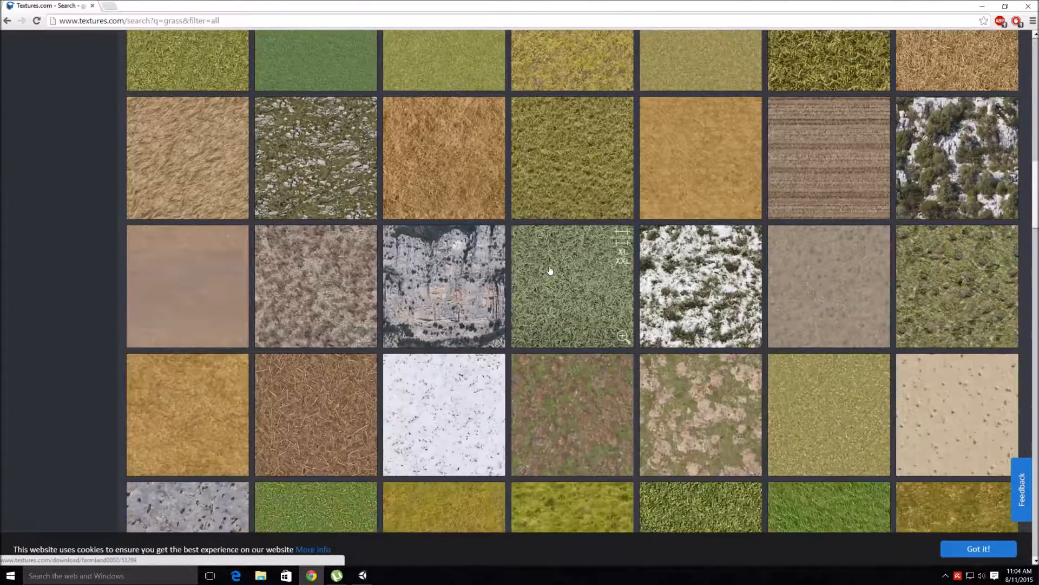
pyautogui.scroll(-1, 550, 270)
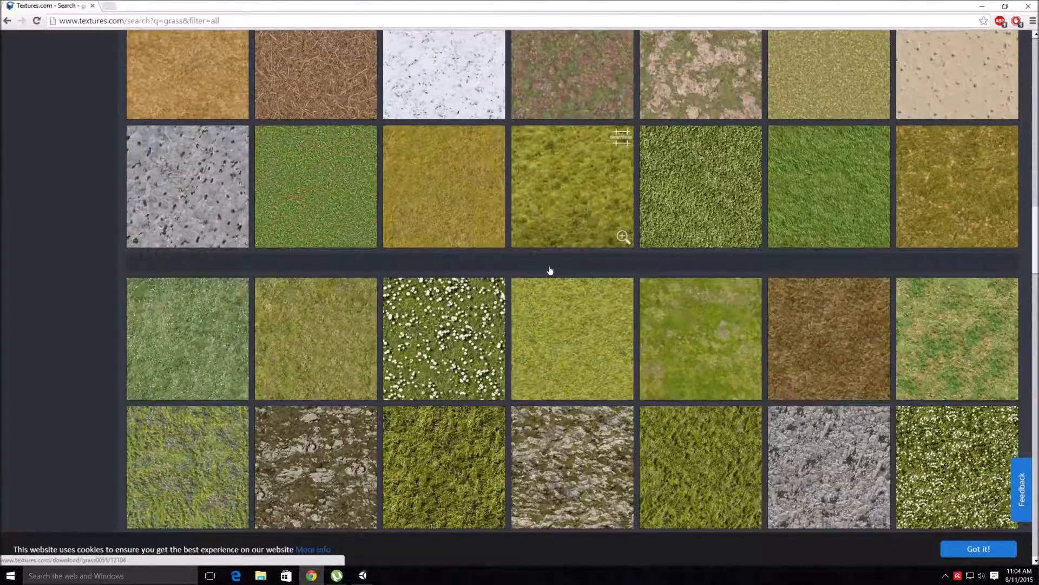
pyautogui.scroll(-8, 550, 270)
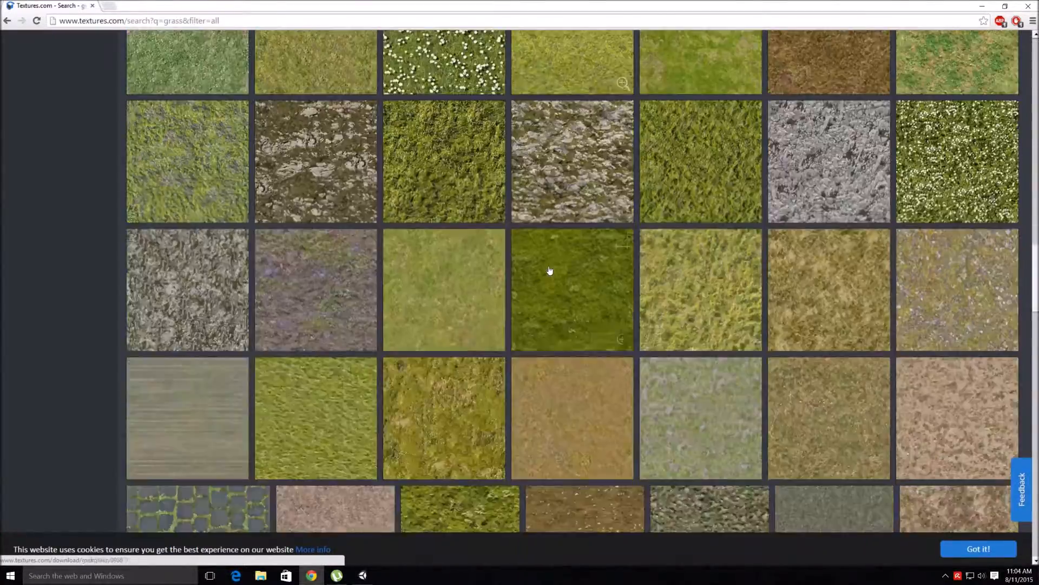
pyautogui.scroll(-2, 549, 270)
pyautogui.scroll(6, 550, 270)
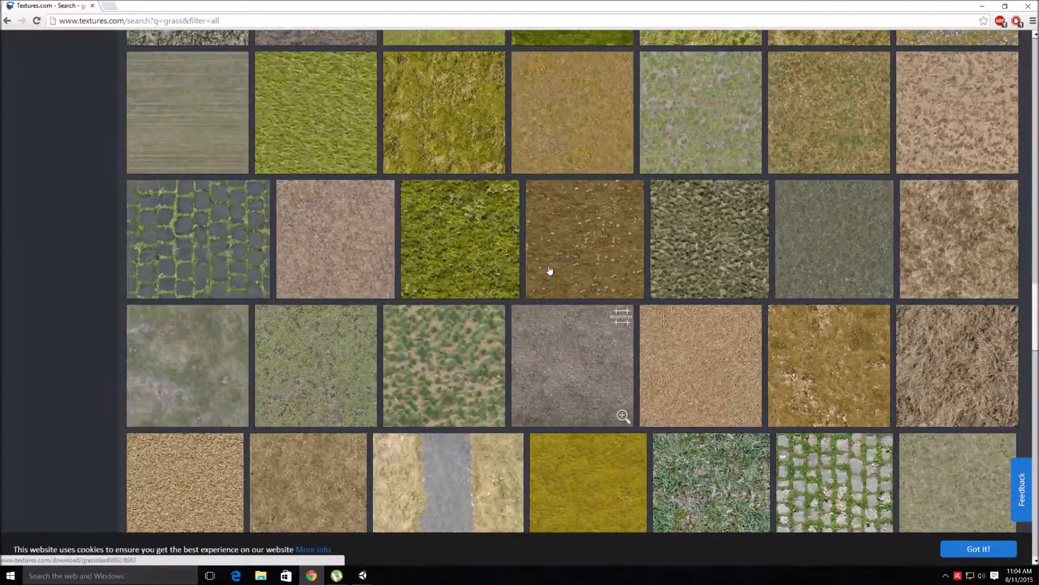
pyautogui.scroll(4, 550, 270)
pyautogui.scroll(-1, 549, 270)
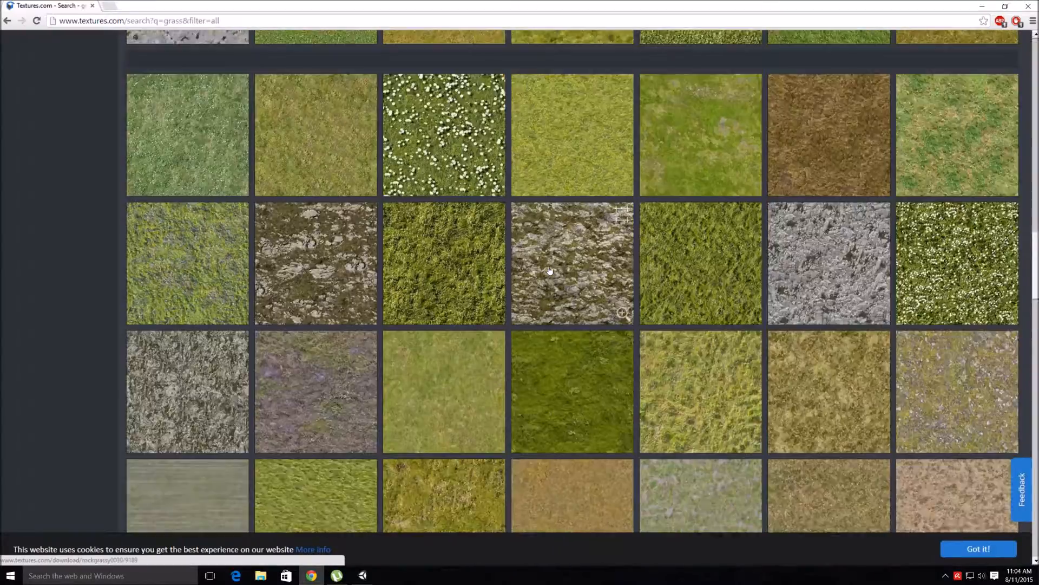
pyautogui.scroll(-2, 549, 270)
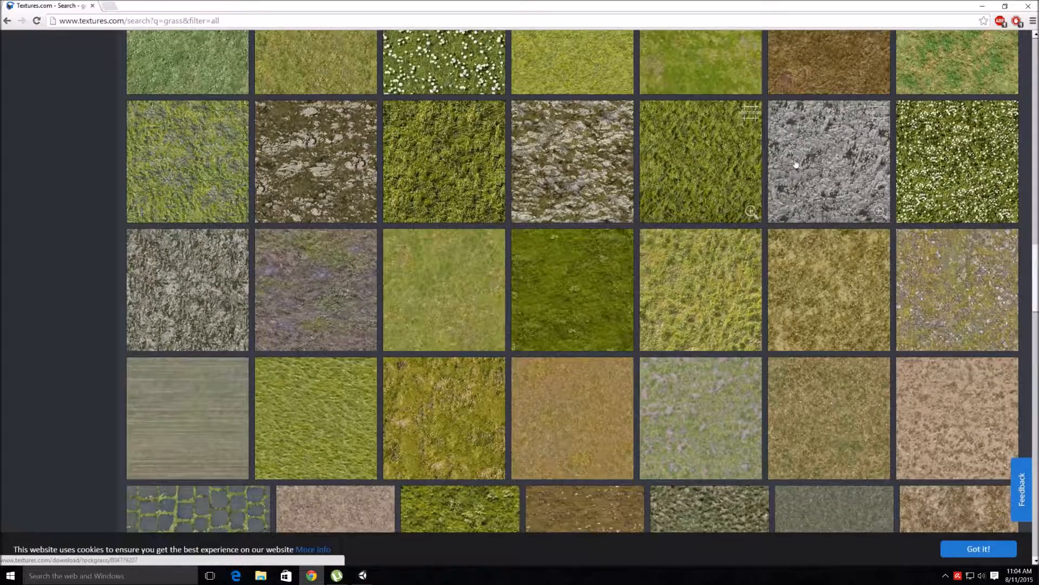
pyautogui.scroll(6, 786, 220)
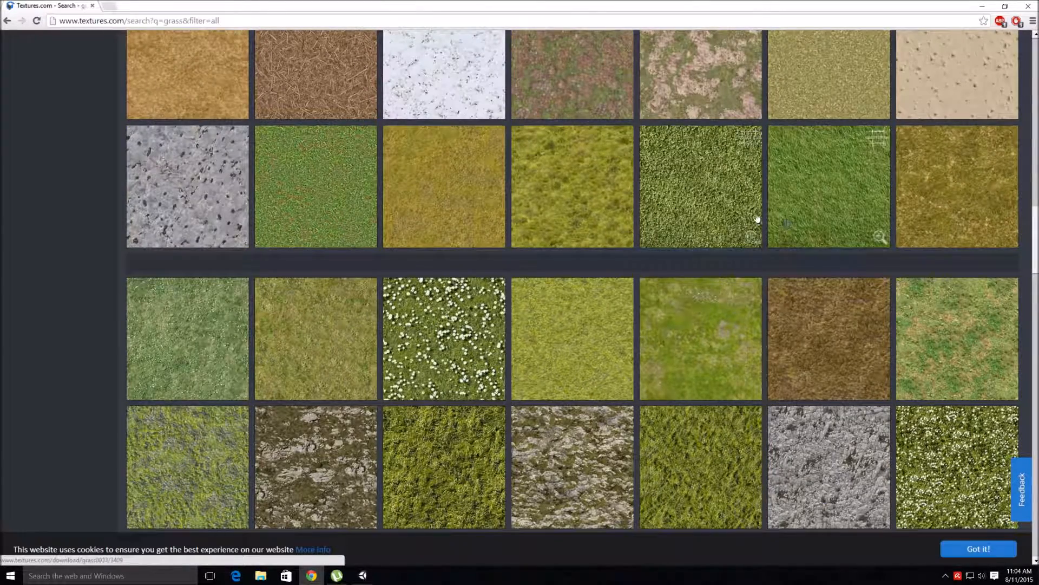
# Download the small 1024x1024 seamless image of the Grass0003 texture and return to Unity.
pyautogui.scroll(3, 759, 221)
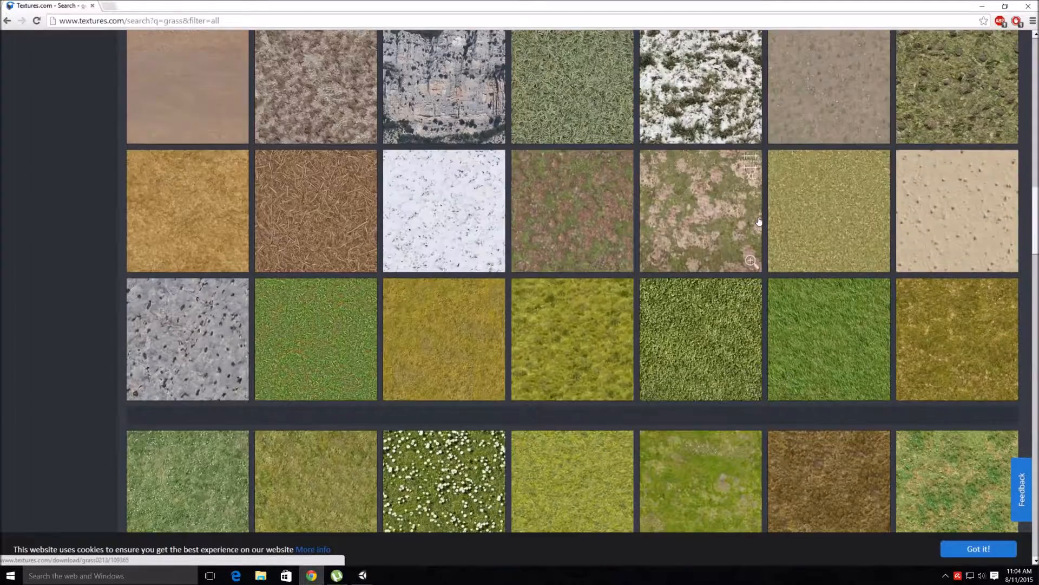
pyautogui.scroll(-3, 755, 222)
pyautogui.scroll(-3, 758, 222)
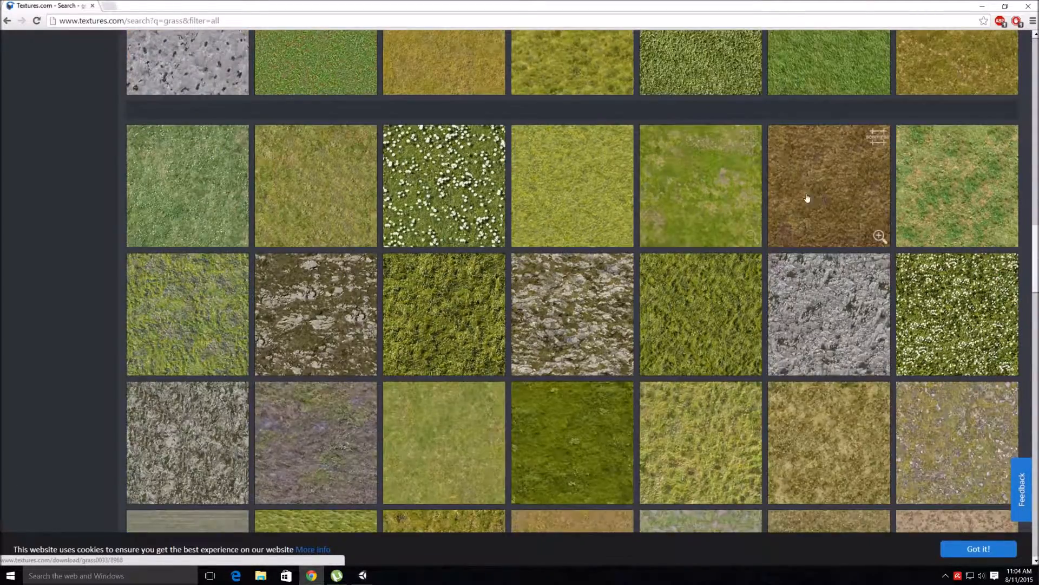
pyautogui.scroll(3, 809, 203)
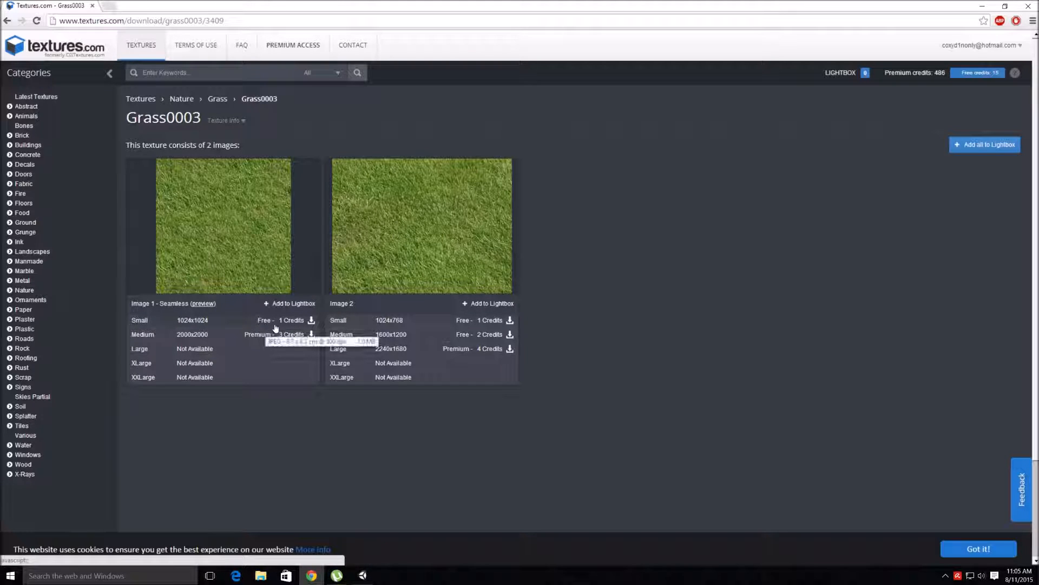
pyautogui.click(311, 321)
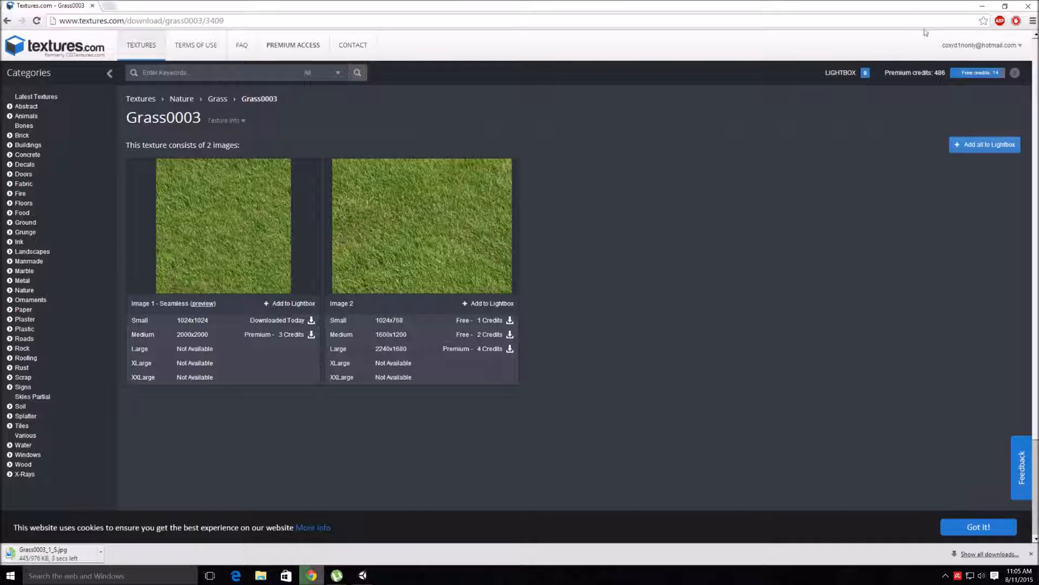
pyautogui.click(982, 6)
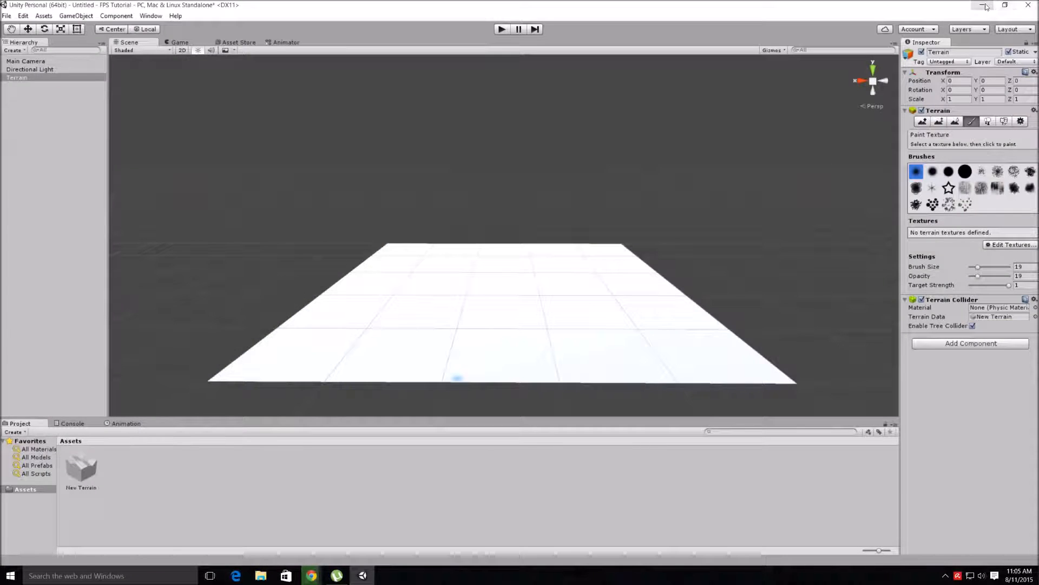
# Switch to File Explorer, open the Downloads folder and bring Grass0003_1_S.jpg into the Unity project's Assets.
pyautogui.click(982, 6)
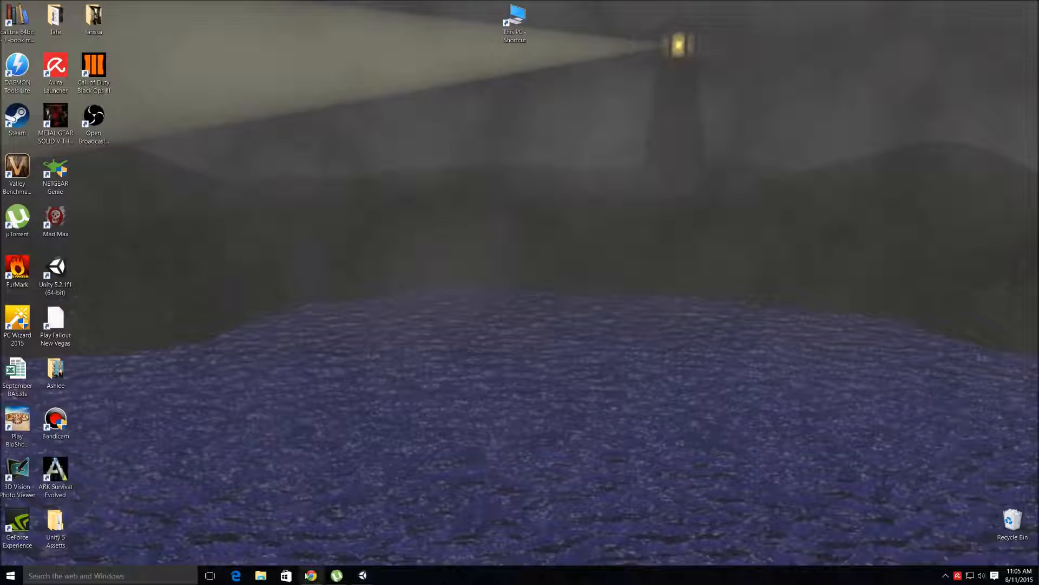
pyautogui.click(261, 576)
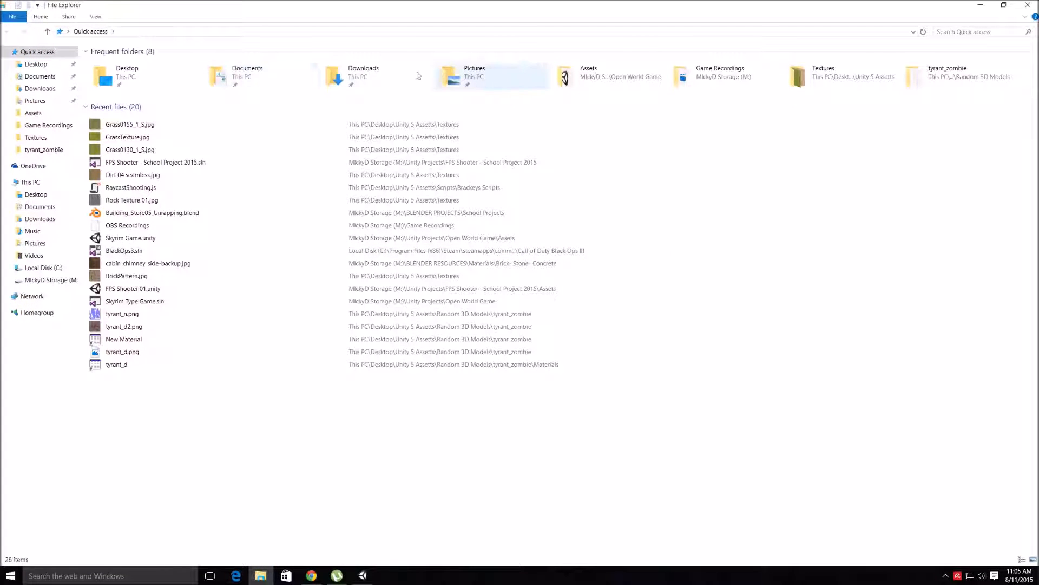
pyautogui.doubleClick(373, 72)
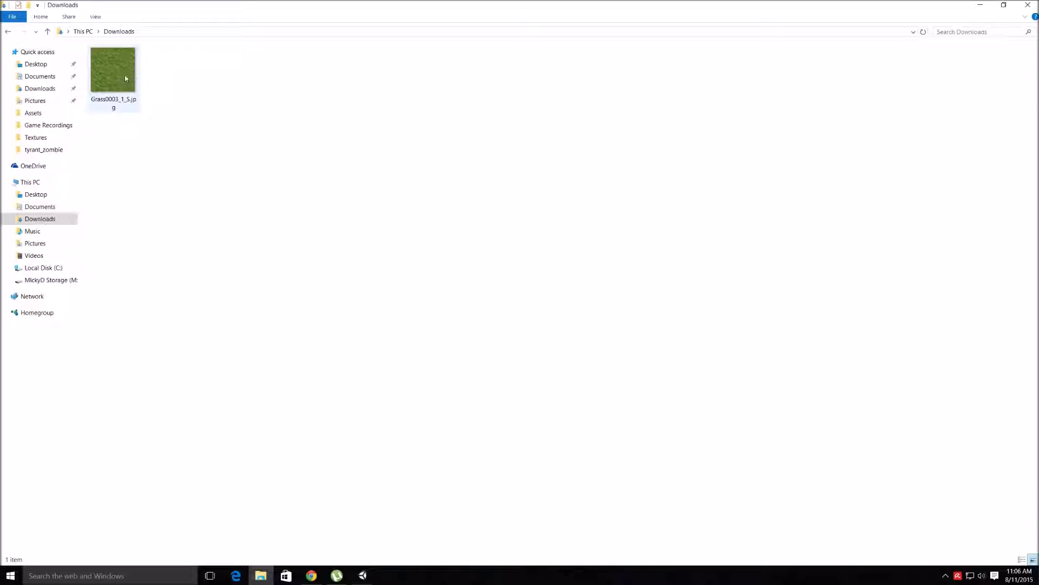
pyautogui.moveTo(116, 73); pyautogui.dragTo(150, 480)
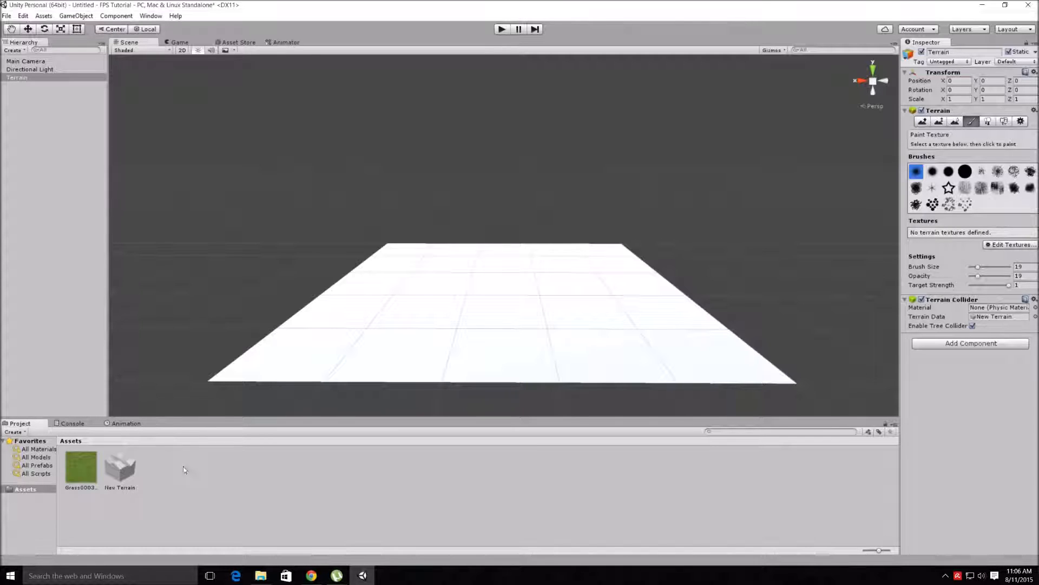
# Delete the grass texture from the project's Assets.
pyautogui.click(81, 466)
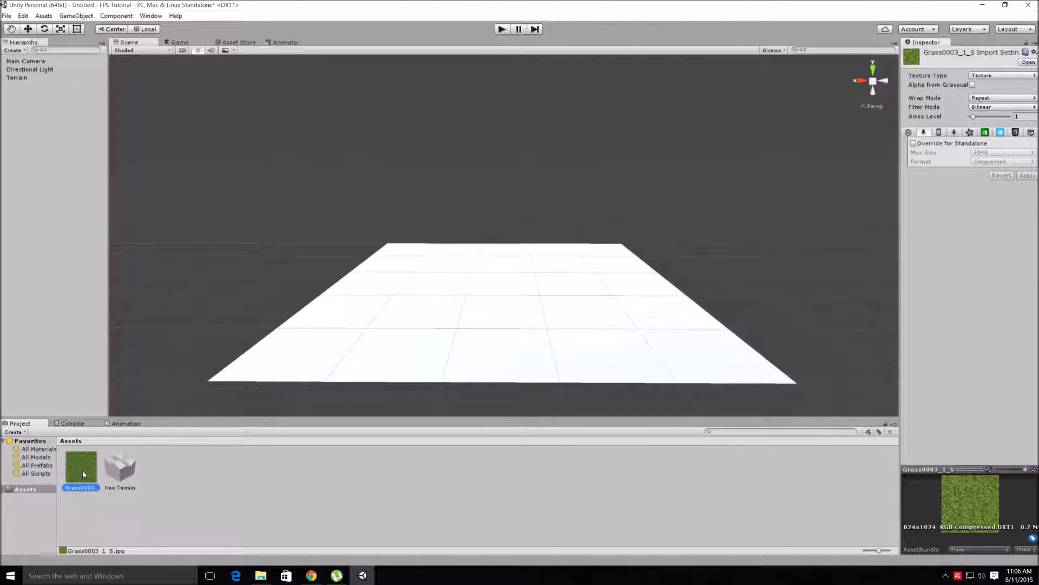
pyautogui.press('Delete')
pyautogui.click(549, 306)
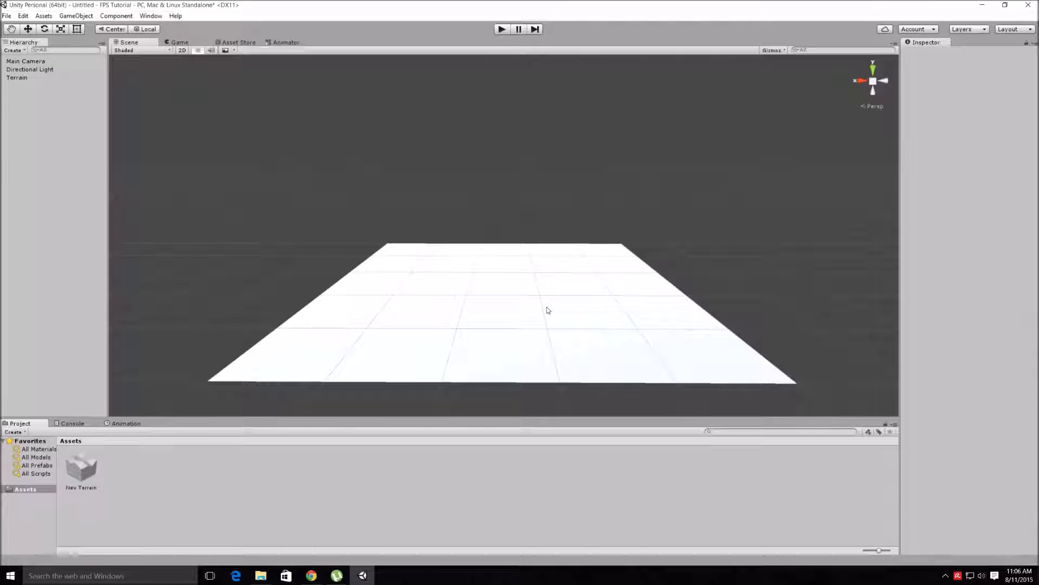
# Import Grass0003_1_S.jpg from the Downloads folder into the project as a new asset.
pyautogui.click(43, 15)
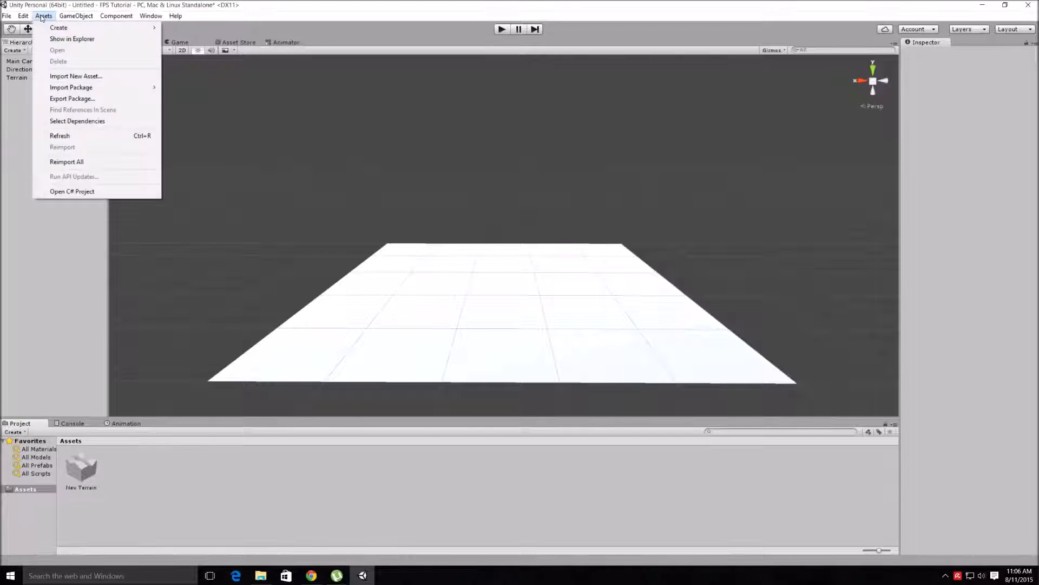
pyautogui.click(63, 77)
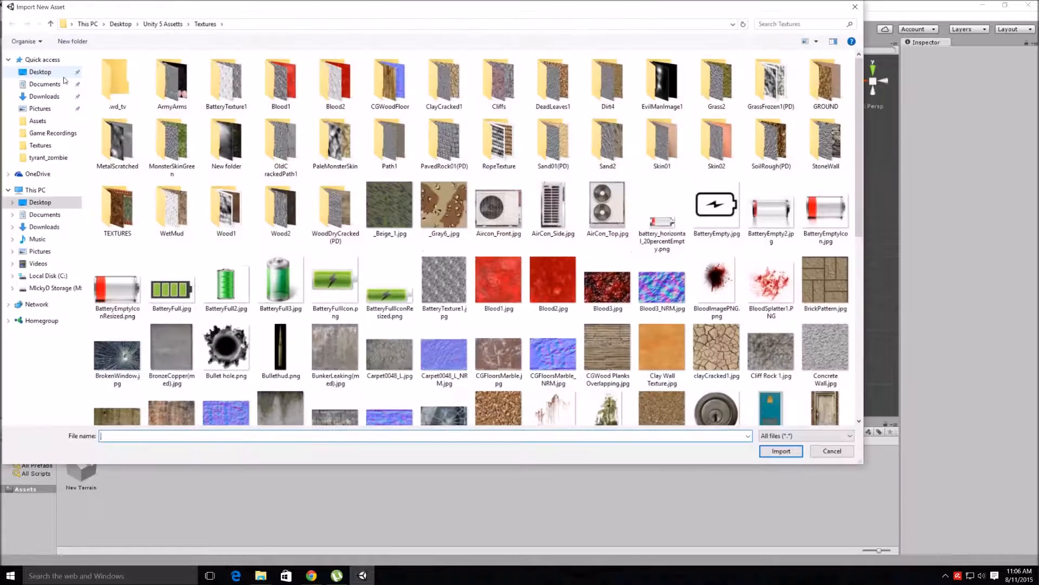
pyautogui.scroll(-5, 500, 162)
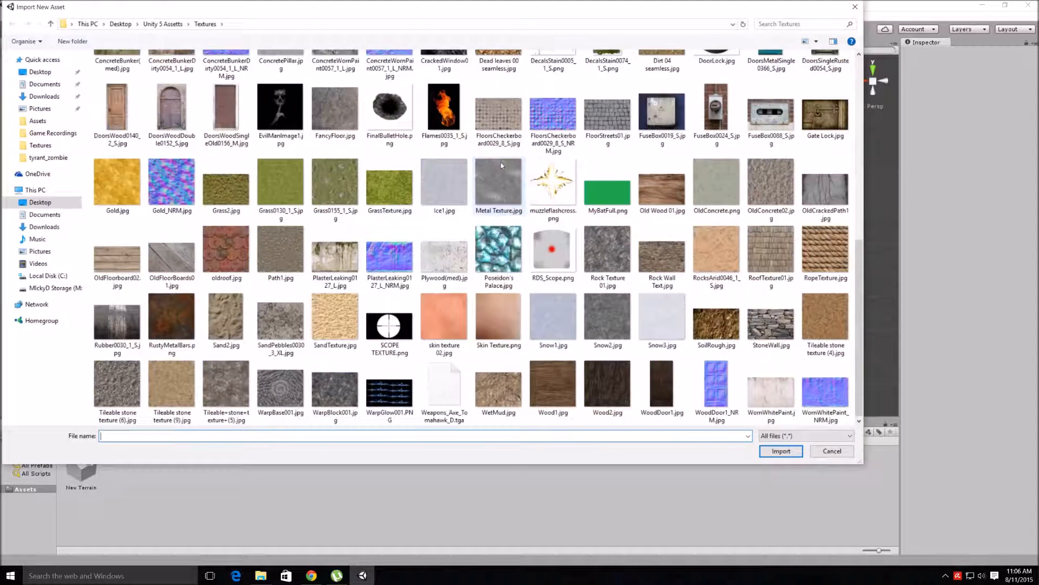
pyautogui.scroll(6, 500, 165)
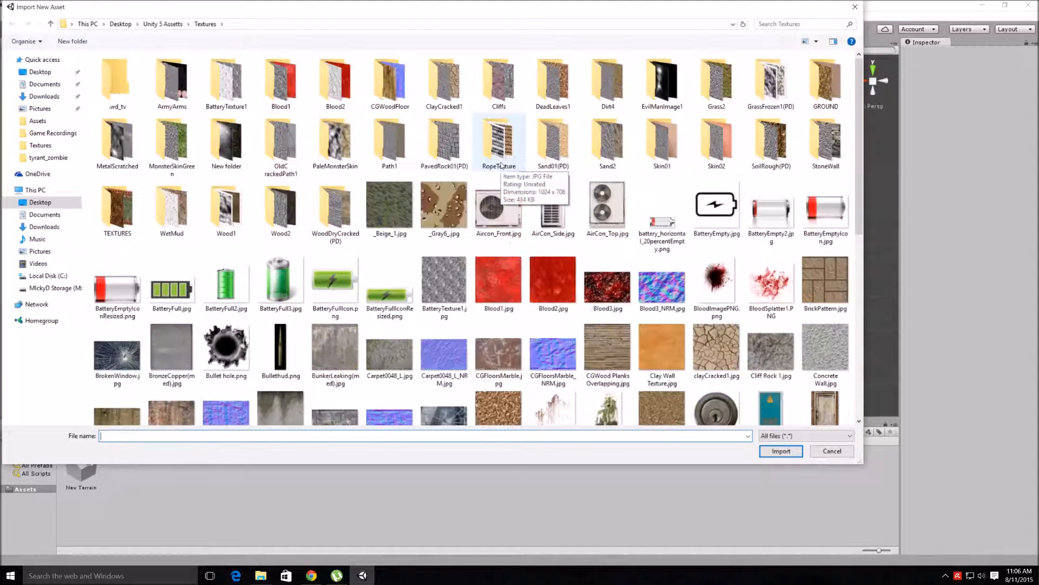
pyautogui.click(44, 97)
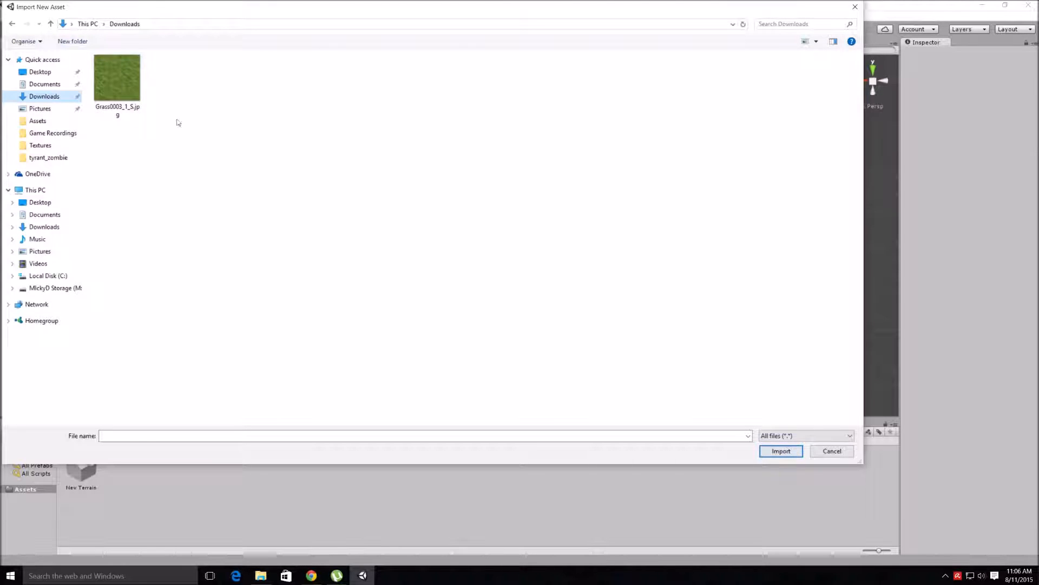
pyautogui.click(135, 92)
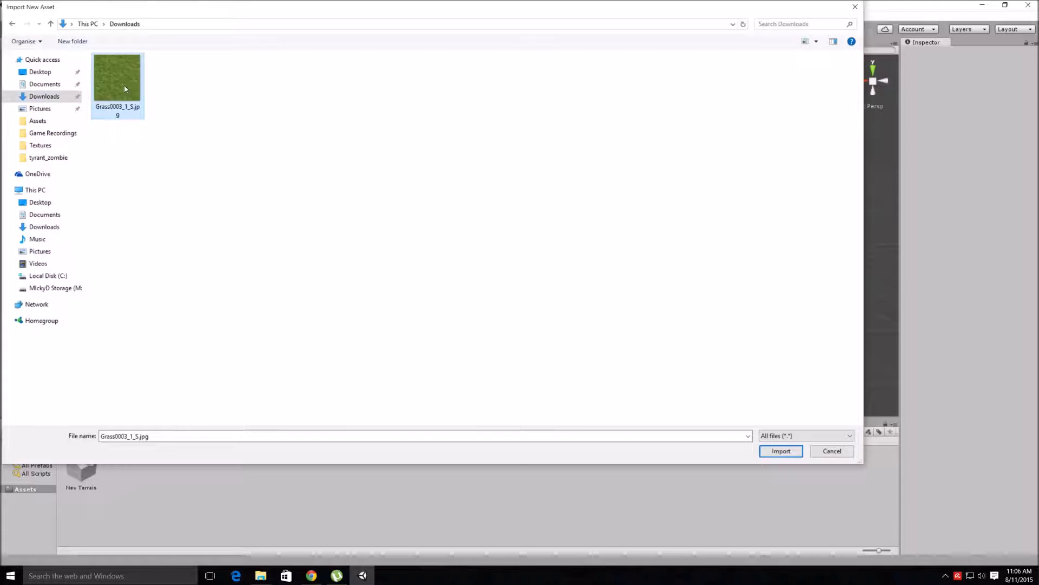
pyautogui.doubleClick(124, 85)
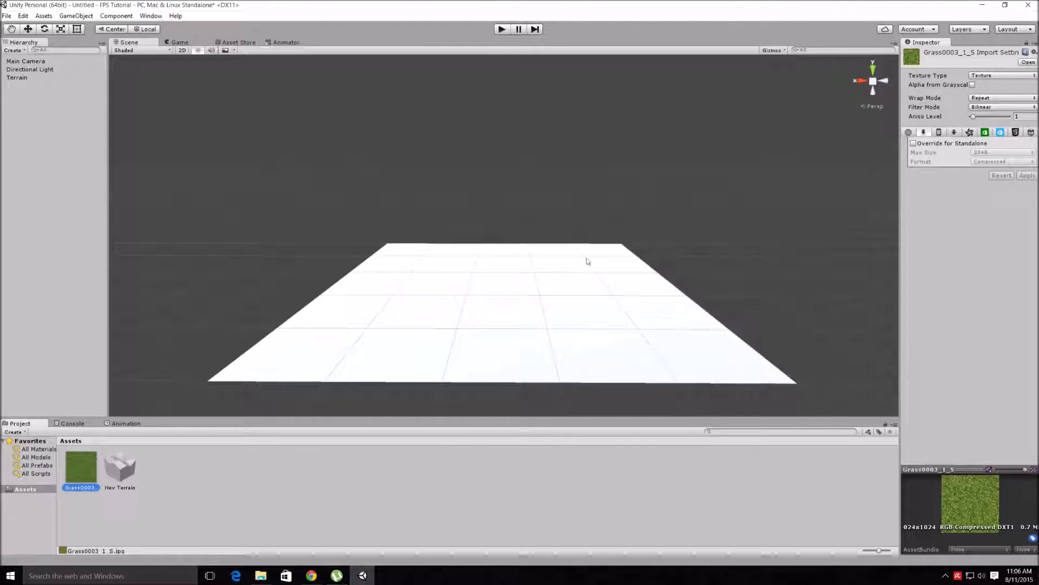
# Add the imported grass image to the Terrain's textures as the albedo map, keeping the default tiling size.
pyautogui.click(17, 78)
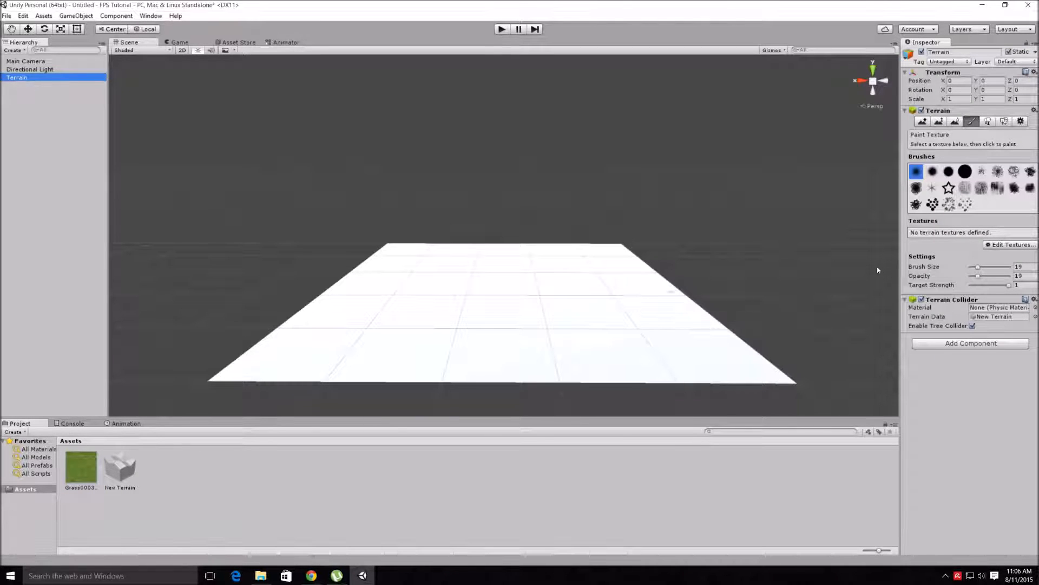
pyautogui.click(1010, 246)
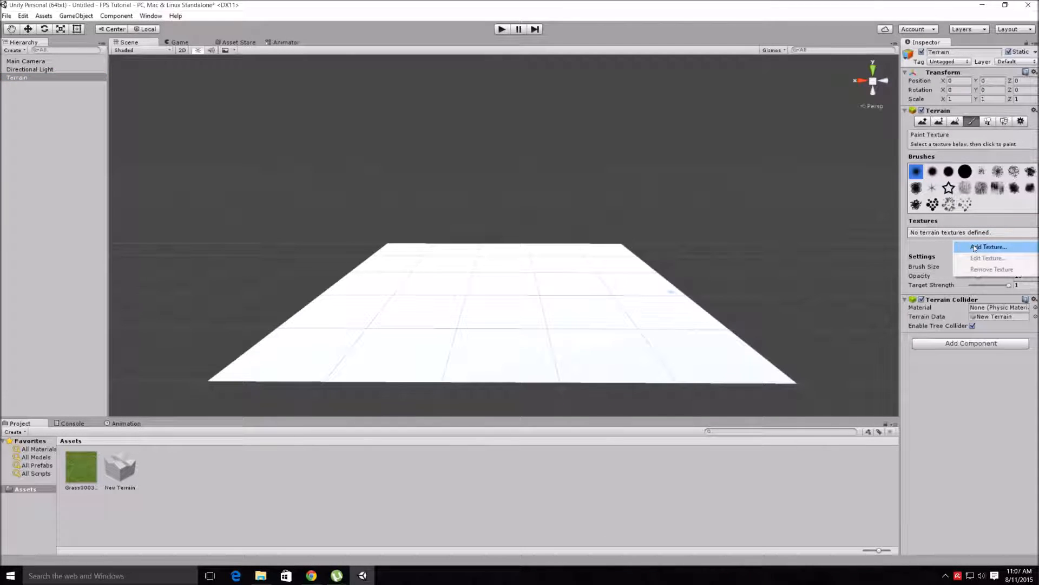
pyautogui.click(1001, 247)
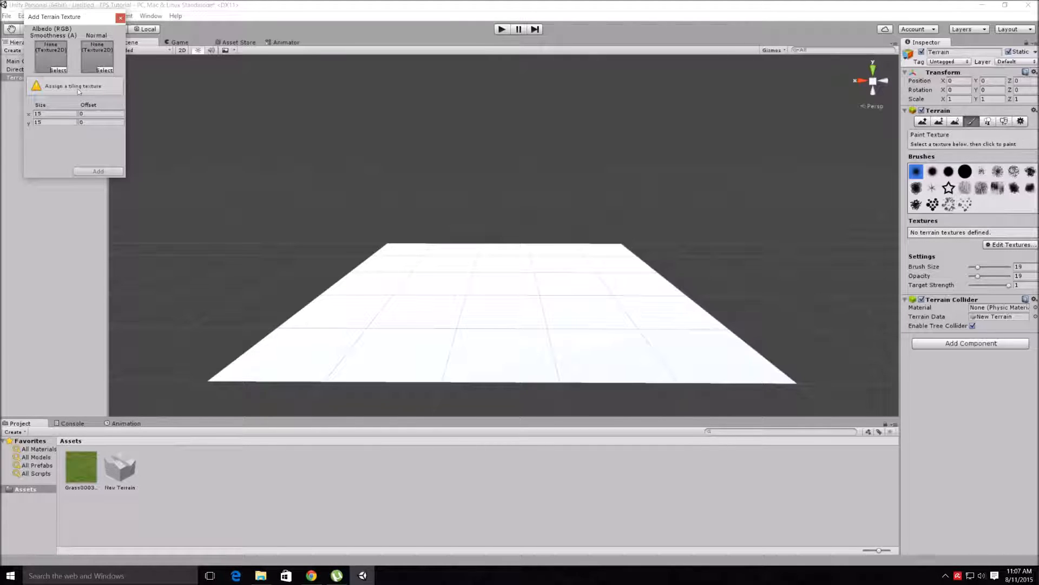
pyautogui.click(59, 70)
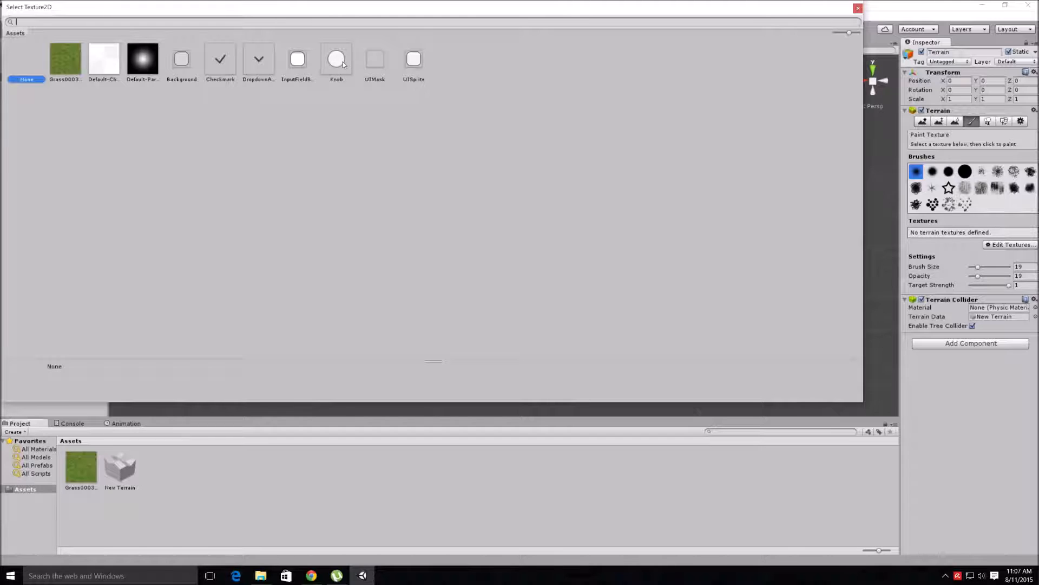
pyautogui.click(857, 8)
pyautogui.moveTo(75, 462); pyautogui.dragTo(54, 59)
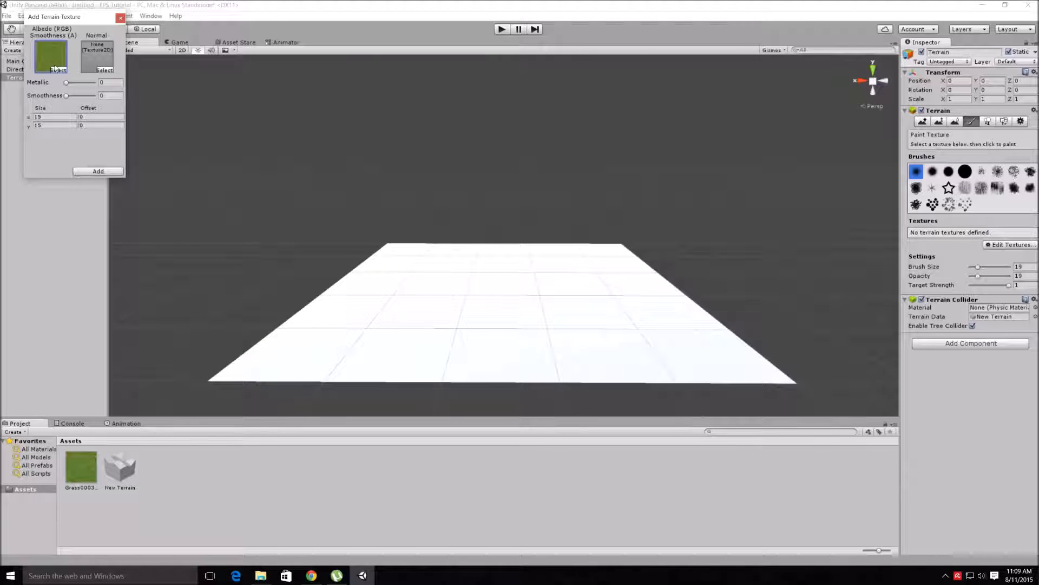
pyautogui.click(98, 171)
# Examine the grass texture's tiling on the Terrain from a distance and up close.
pyautogui.moveTo(577, 314)
pyautogui.mouseDown(button='middle')
pyautogui.moveTo(577, 351)
pyautogui.moveTo(570, 314)
pyautogui.mouseUp(button='middle')
pyautogui.moveTo(570, 314); pyautogui.dragTo(569, 335, button='right')
pyautogui.scroll(6, 553, 321)
pyautogui.moveTo(553, 320)
pyautogui.mouseDown(button='middle')
pyautogui.moveTo(548, 358)
pyautogui.moveTo(550, 319)
pyautogui.mouseUp(button='middle')
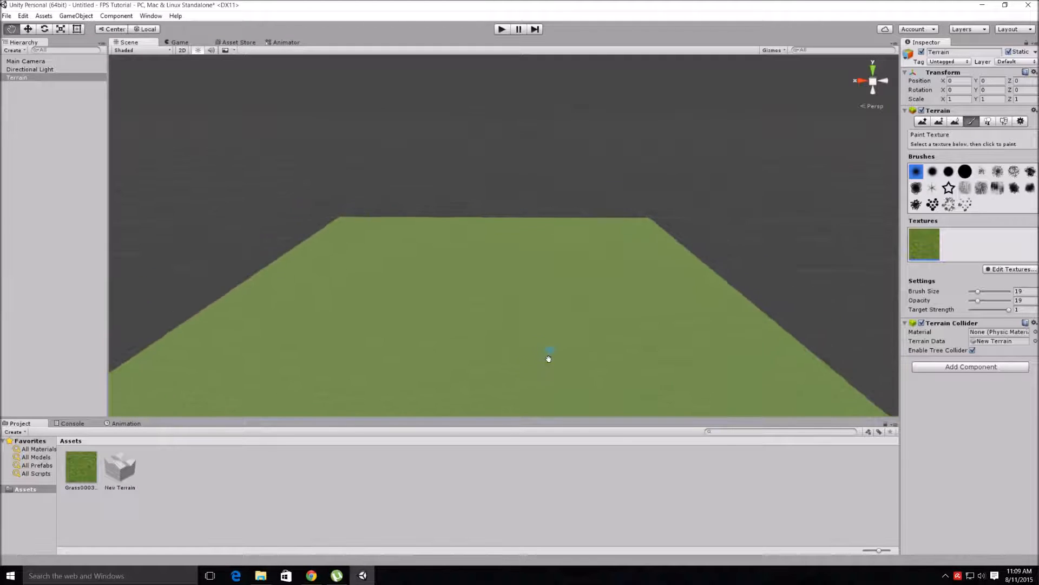
pyautogui.scroll(5, 550, 319)
pyautogui.moveTo(554, 318); pyautogui.dragTo(349, 387, button='right')
pyautogui.scroll(4, 386, 364)
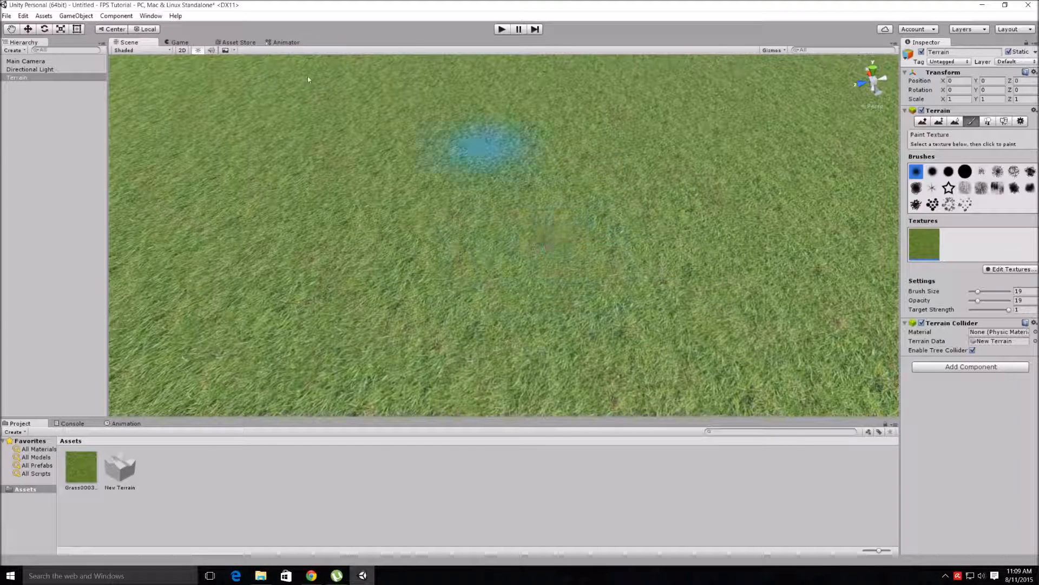
# Set the terrain grass texture's tiling size to 5 in X and Y, apply it and check the result.
pyautogui.click(1004, 270)
pyautogui.click(992, 282)
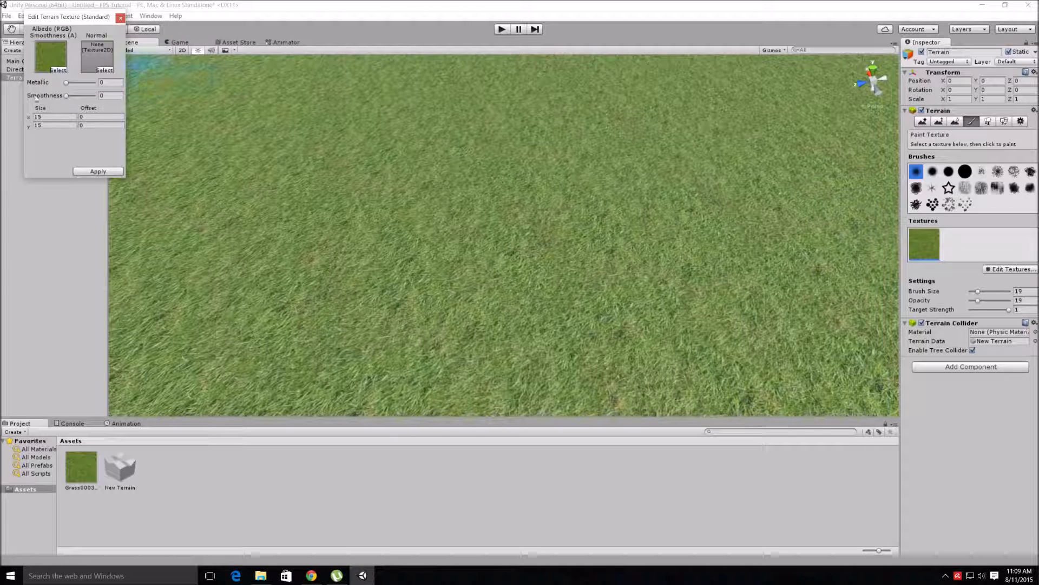
pyautogui.click(55, 117)
pyautogui.write('5')
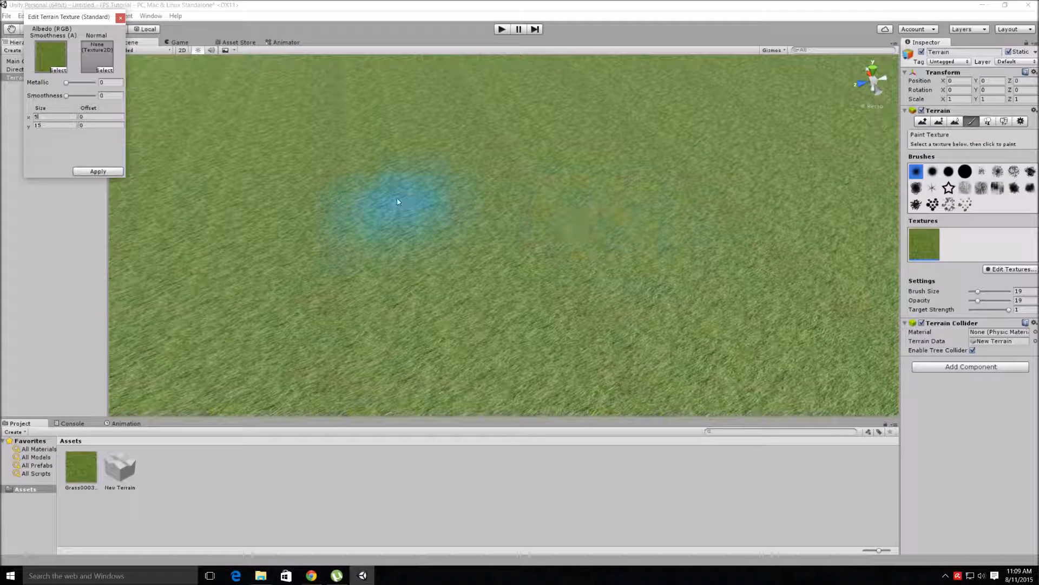
pyautogui.click(47, 126)
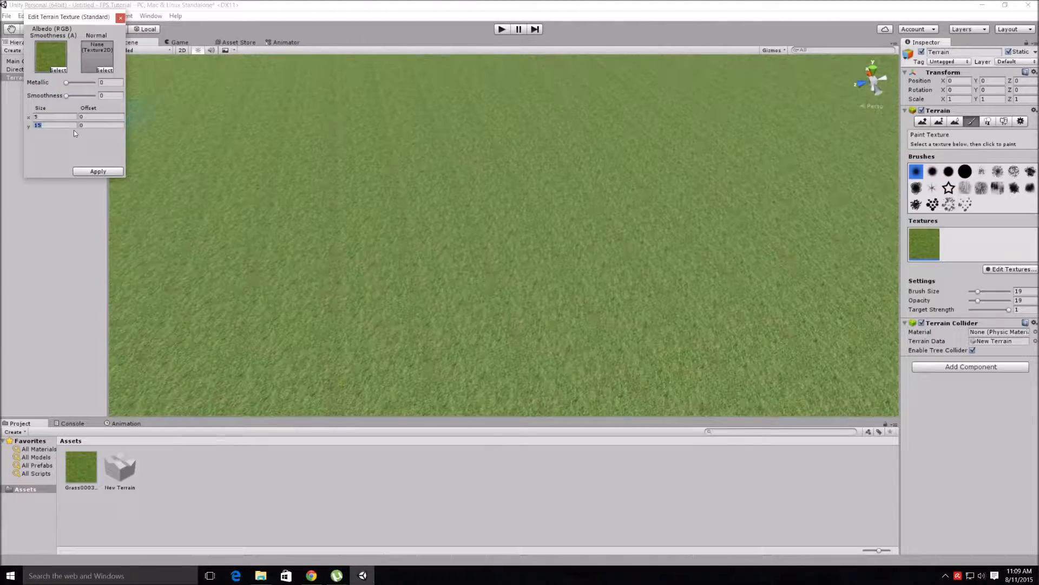
pyautogui.scroll(3, 404, 189)
pyautogui.scroll(-1, 408, 189)
pyautogui.moveTo(557, 193)
pyautogui.mouseDown(button='right')
pyautogui.moveTo(497, 185)
pyautogui.moveTo(460, 229)
pyautogui.moveTo(585, 218)
pyautogui.moveTo(506, 194)
pyautogui.mouseUp(button='right')
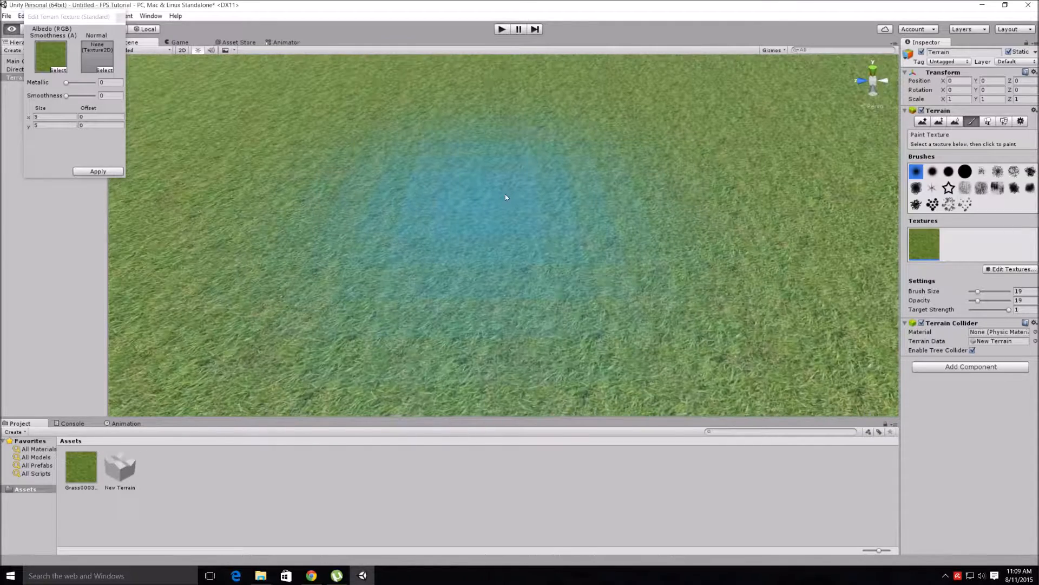
pyautogui.click(103, 171)
pyautogui.scroll(-3, 445, 182)
pyautogui.scroll(6, 444, 179)
pyautogui.moveTo(444, 178); pyautogui.dragTo(450, 148, button='middle')
pyautogui.scroll(-6, 314, 134)
pyautogui.scroll(-5, 314, 133)
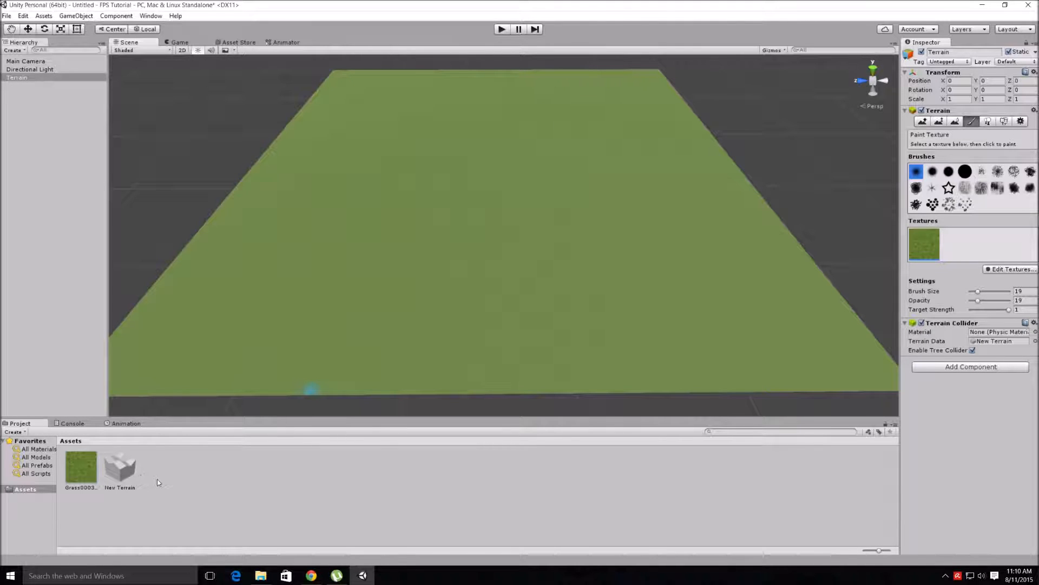
# Create a folder named Textures in the project's Assets.
pyautogui.rightClick(199, 477)
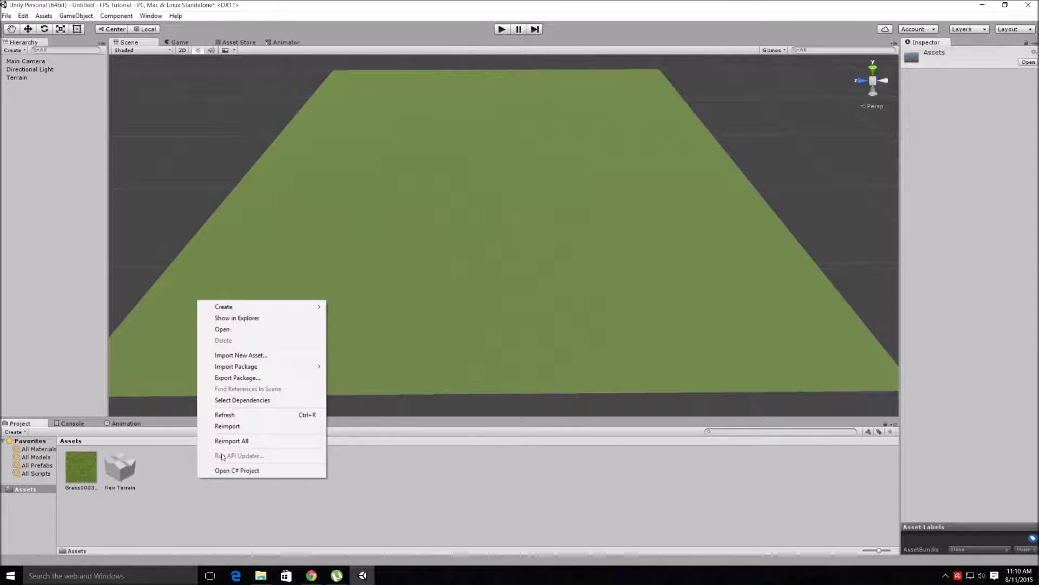
pyautogui.moveTo(232, 308)
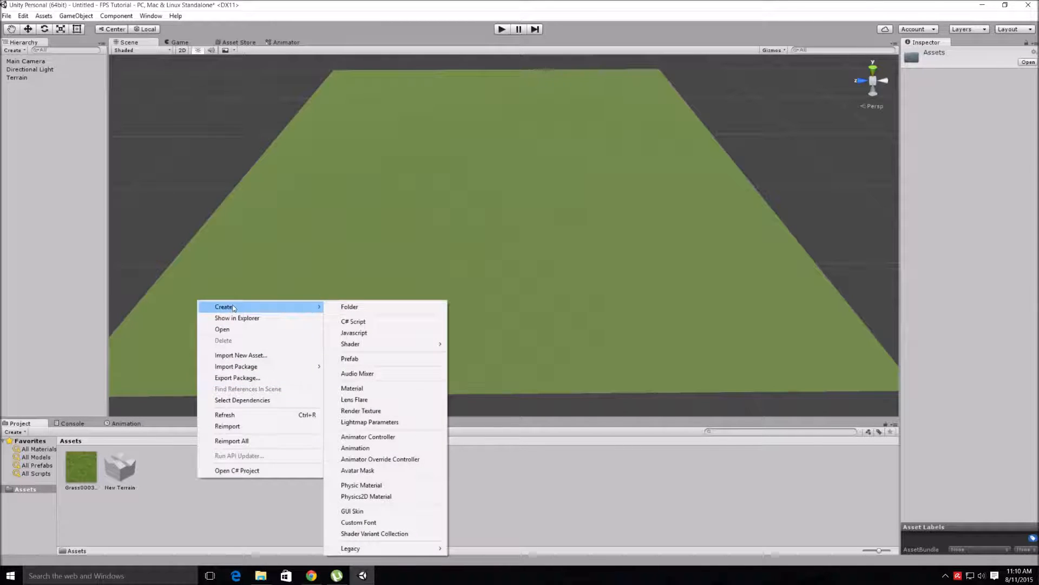
pyautogui.click(346, 308)
pyautogui.write('Textures')
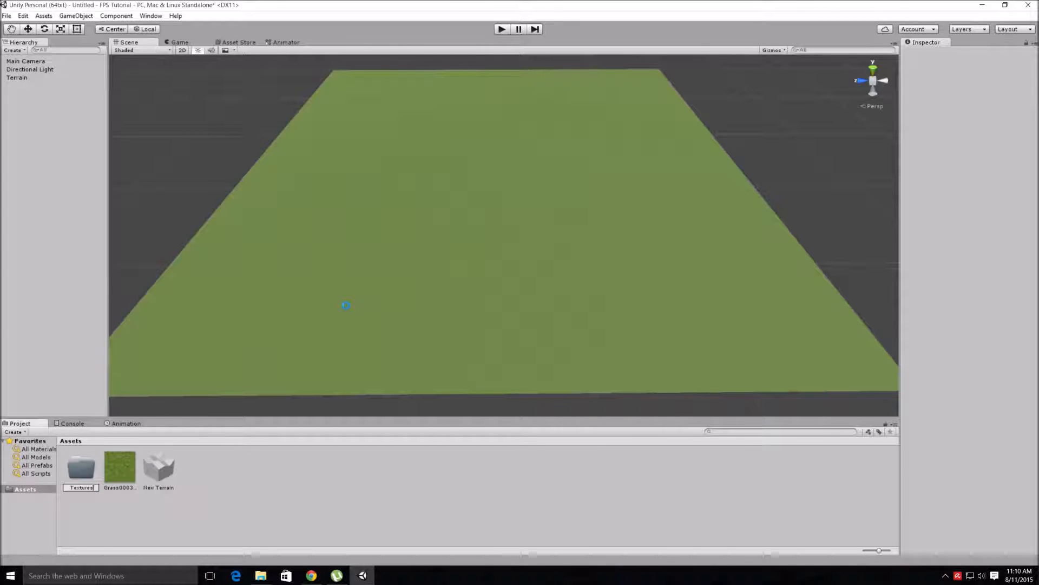
pyautogui.press('Return')
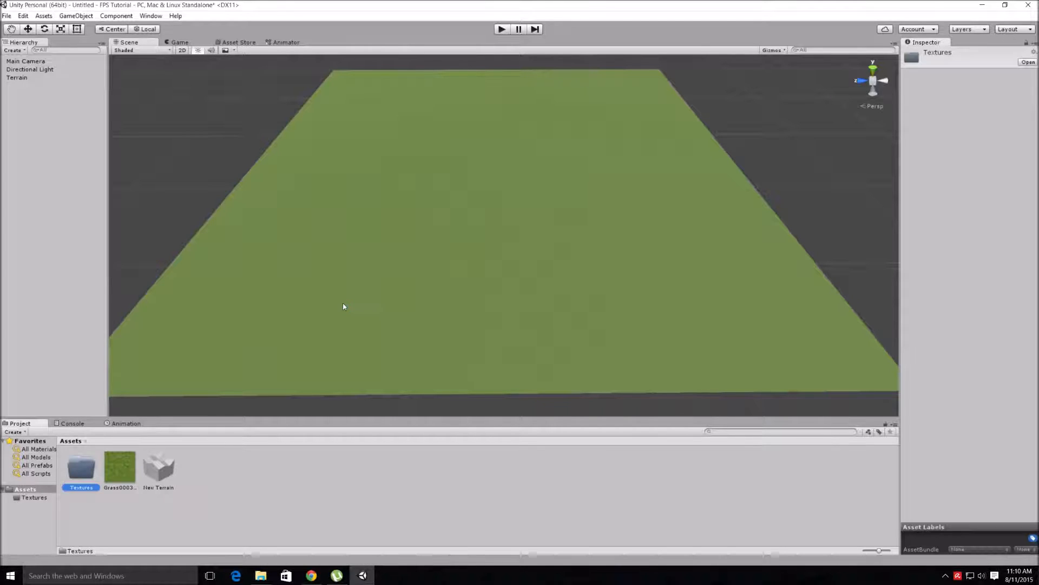
# Move the grass image from the Assets root into the Textures folder.
pyautogui.click(121, 469)
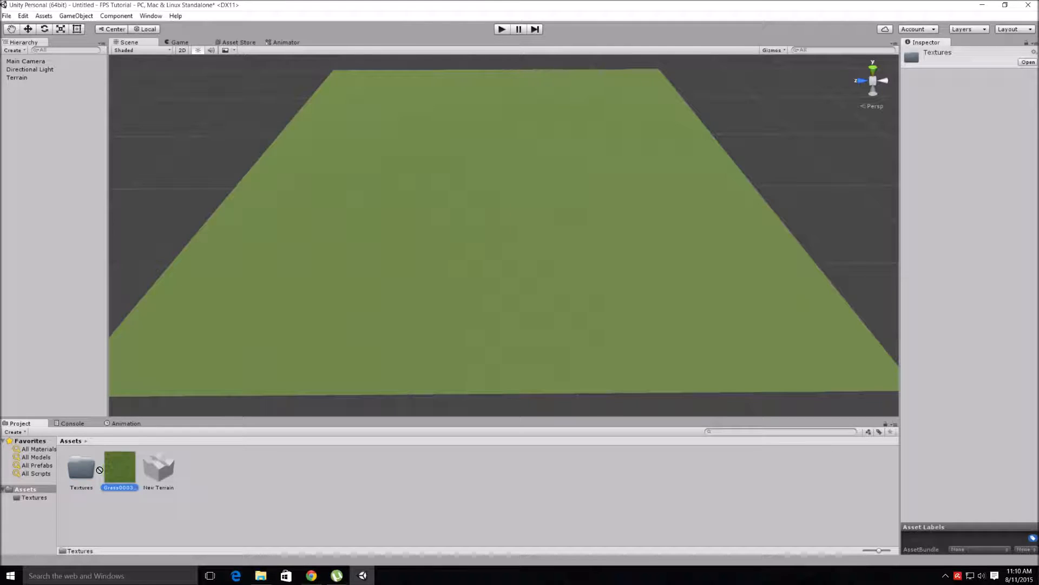
pyautogui.moveTo(88, 473); pyautogui.dragTo(88, 473)
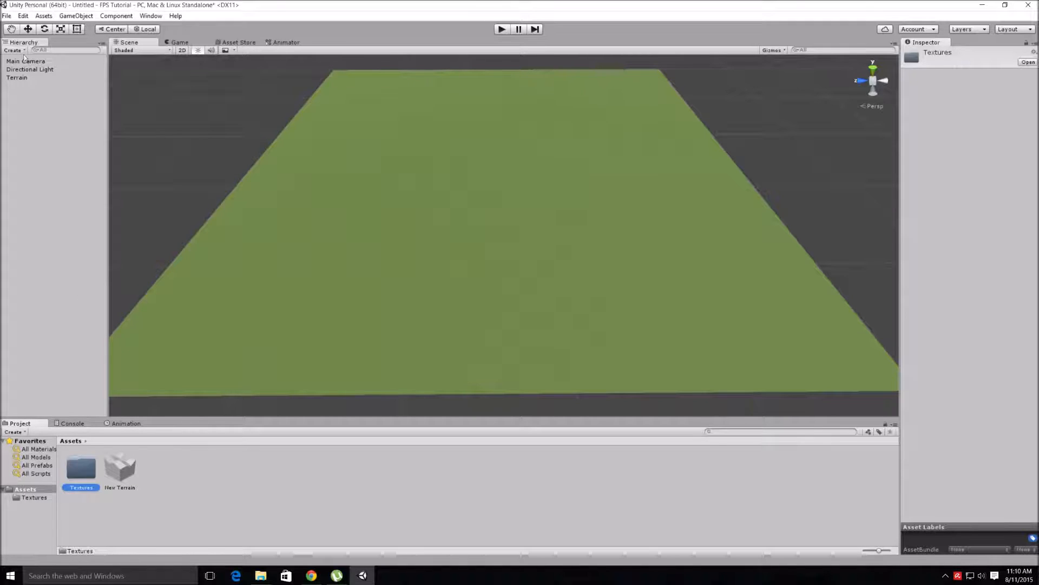
# Select the Terrain and review its Raise / Lower Terrain, Paint Height and Smooth Height tools.
pyautogui.click(18, 77)
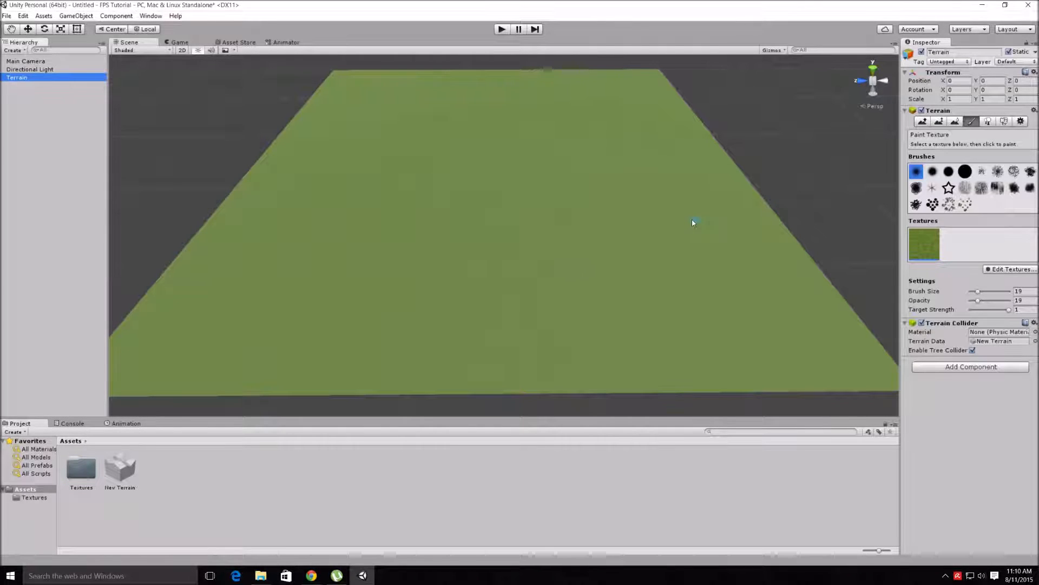
pyautogui.moveTo(550, 214); pyautogui.dragTo(564, 239, button='middle')
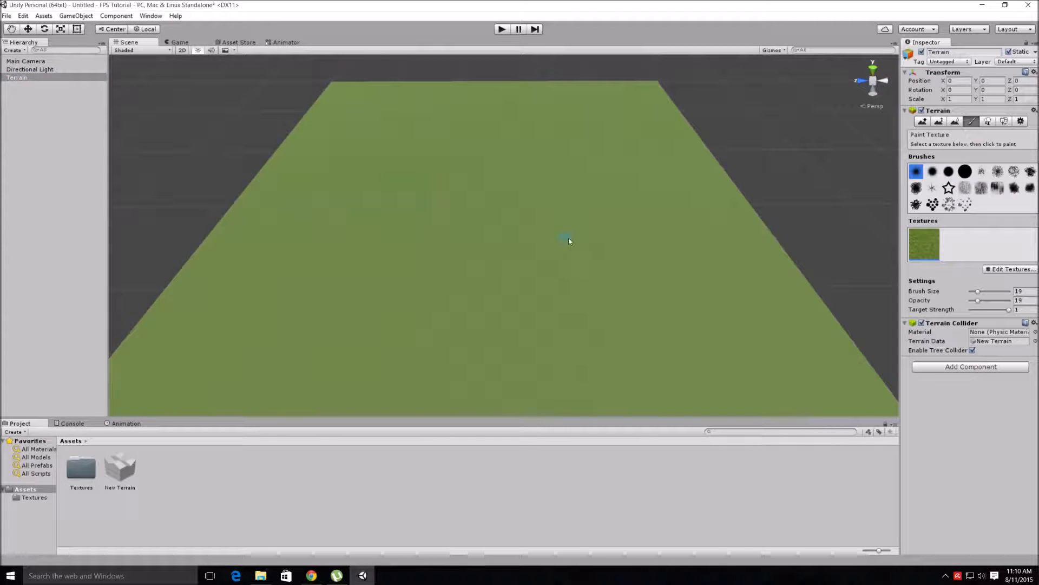
pyautogui.moveTo(633, 250)
pyautogui.mouseDown(button='middle')
pyautogui.moveTo(633, 232)
pyautogui.moveTo(635, 246)
pyautogui.mouseUp(button='middle')
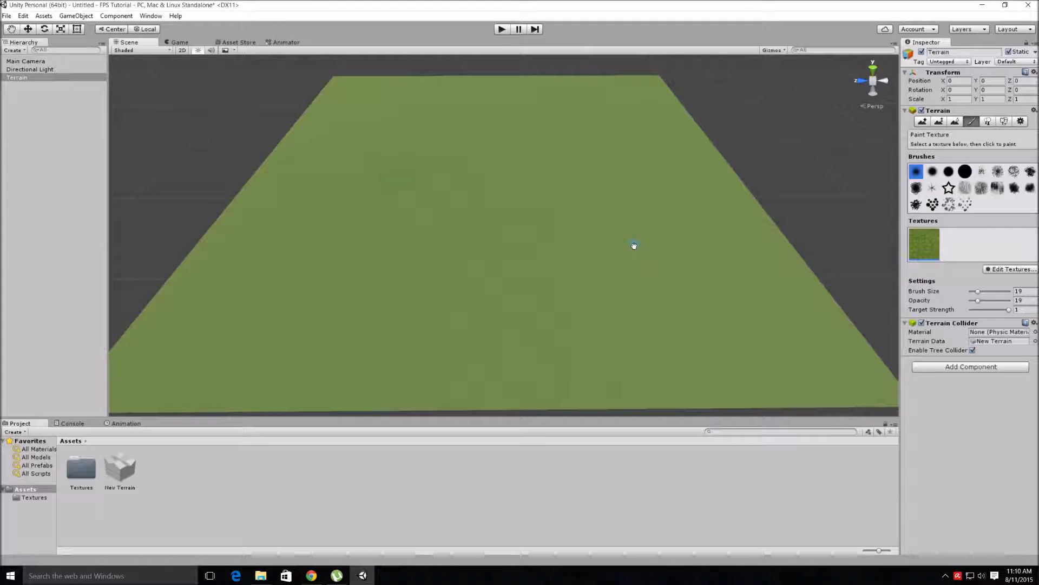
pyautogui.moveTo(635, 246); pyautogui.dragTo(636, 257, button='middle')
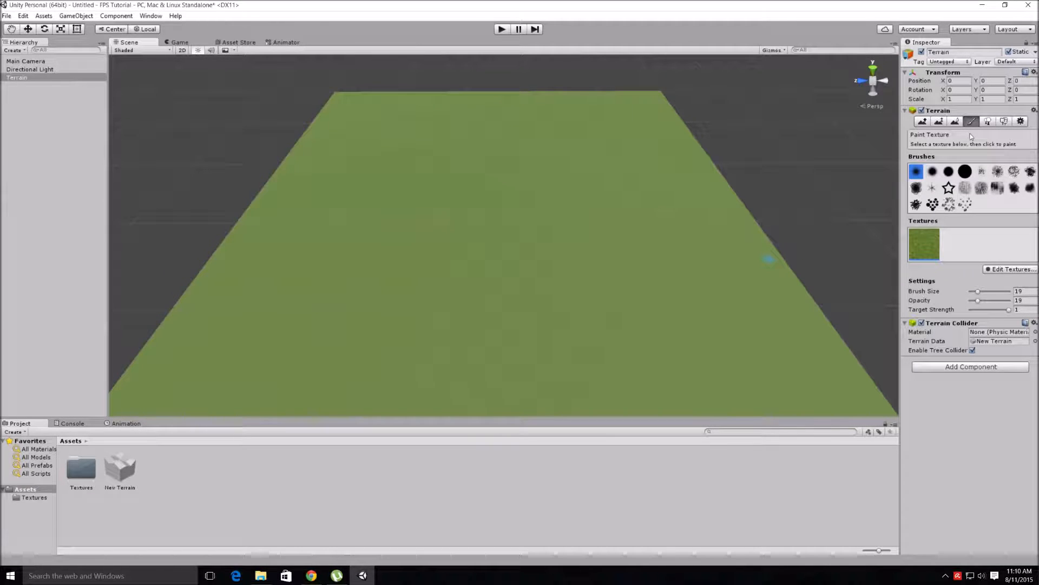
pyautogui.click(922, 121)
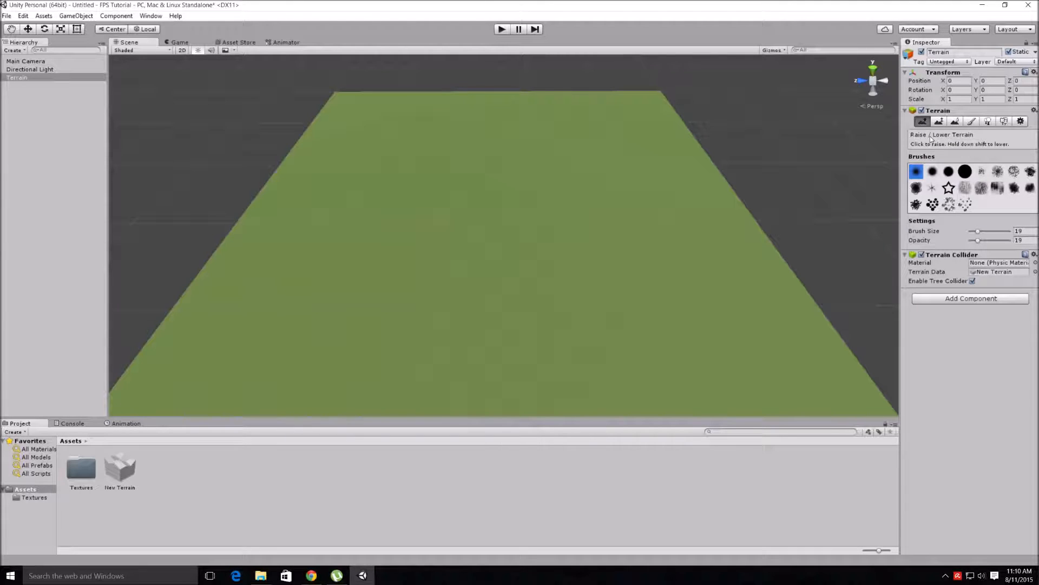
pyautogui.click(940, 121)
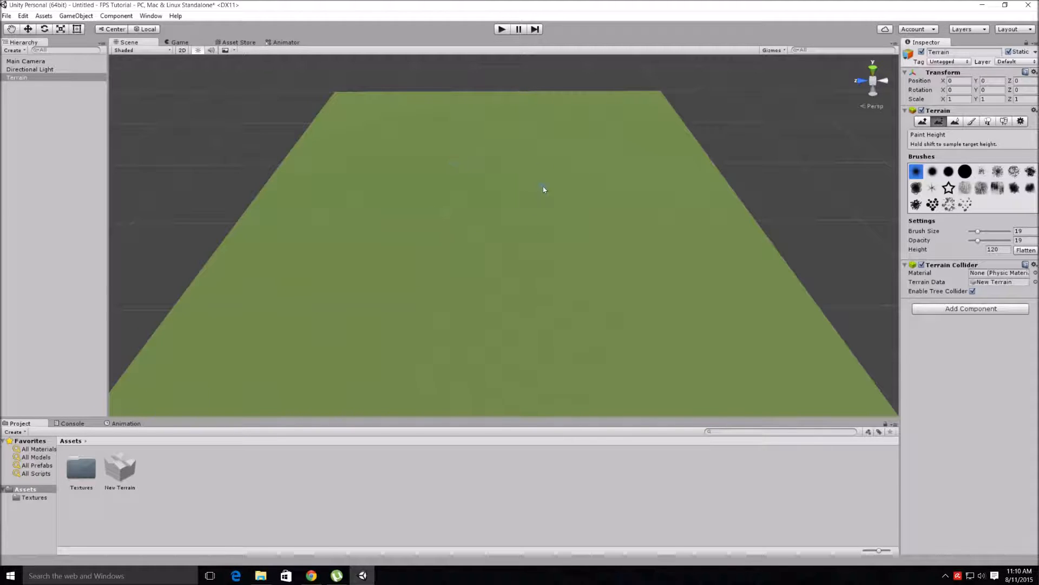
pyautogui.click(954, 122)
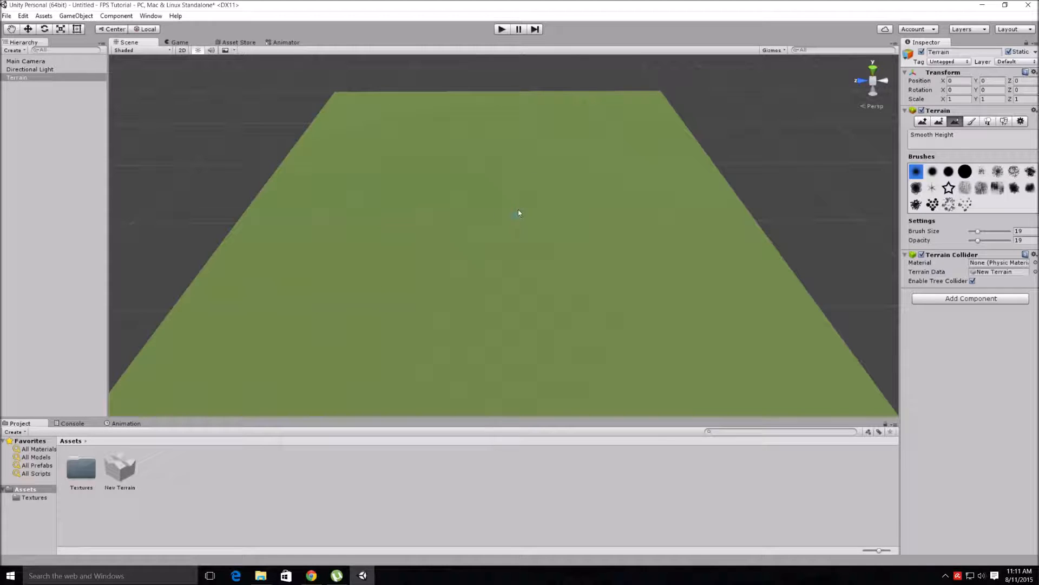
# Activate Raise / Lower Terrain, preview several brush shapes and choose the scattered-spots brush with Brush Size 100 and Opacity 100.
pyautogui.click(921, 122)
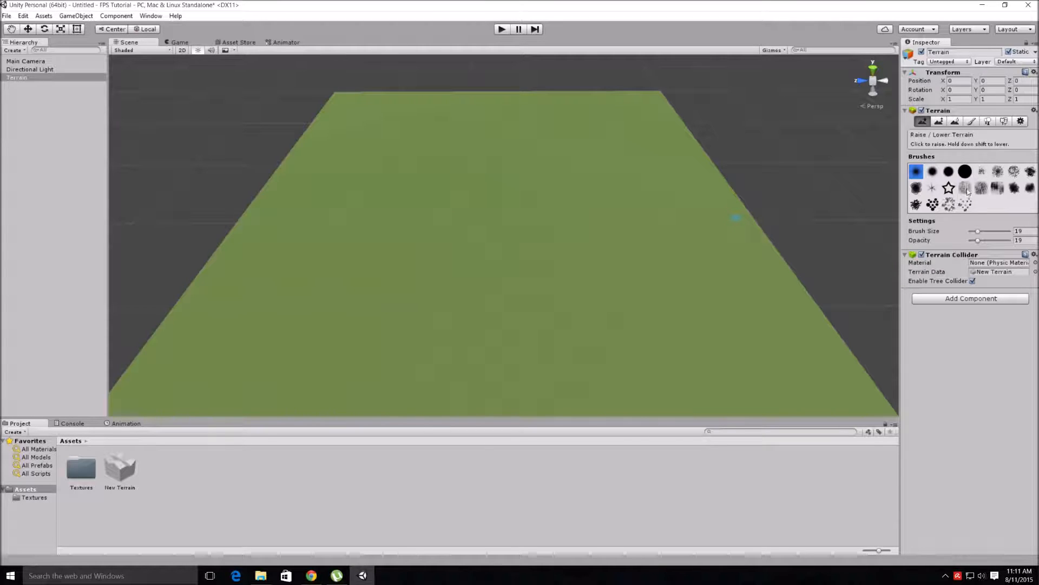
pyautogui.click(979, 172)
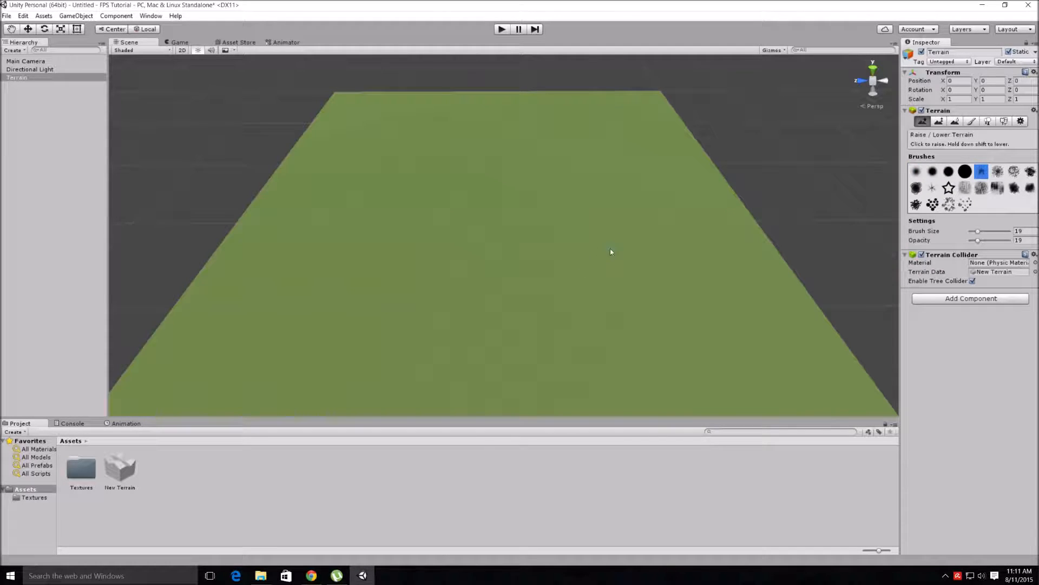
pyautogui.scroll(6, 595, 267)
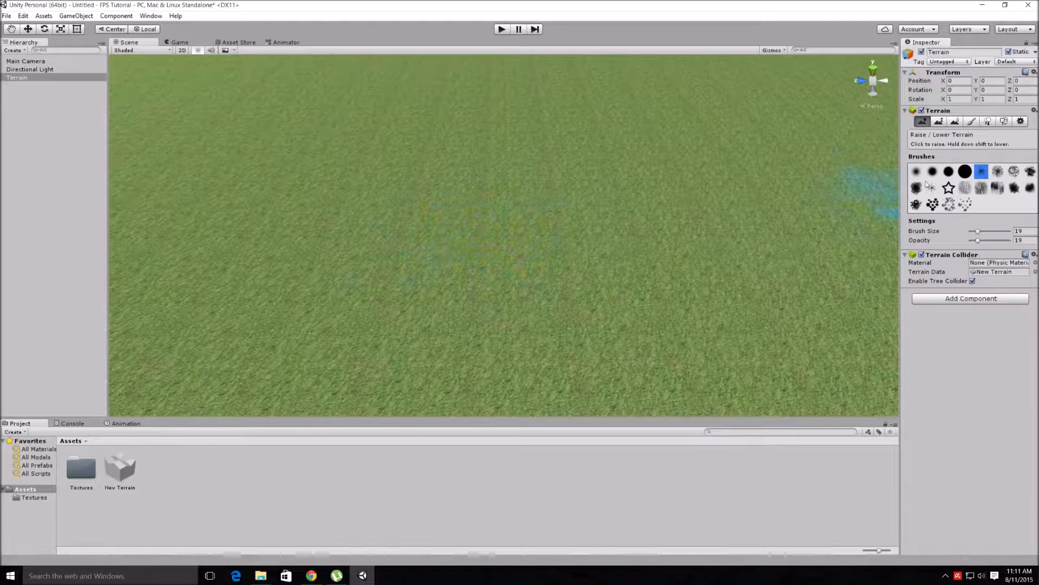
pyautogui.click(948, 189)
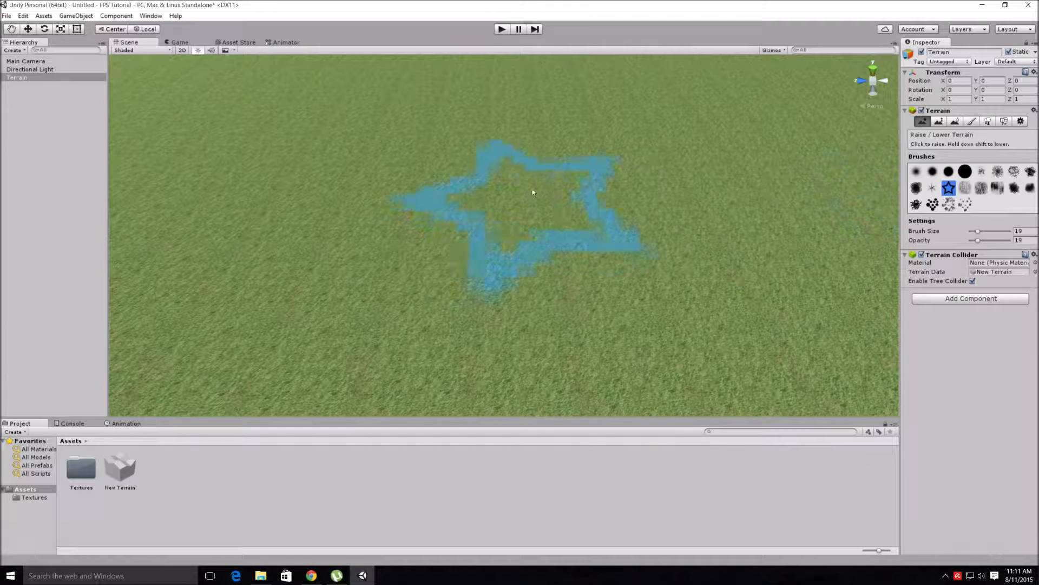
pyautogui.click(932, 205)
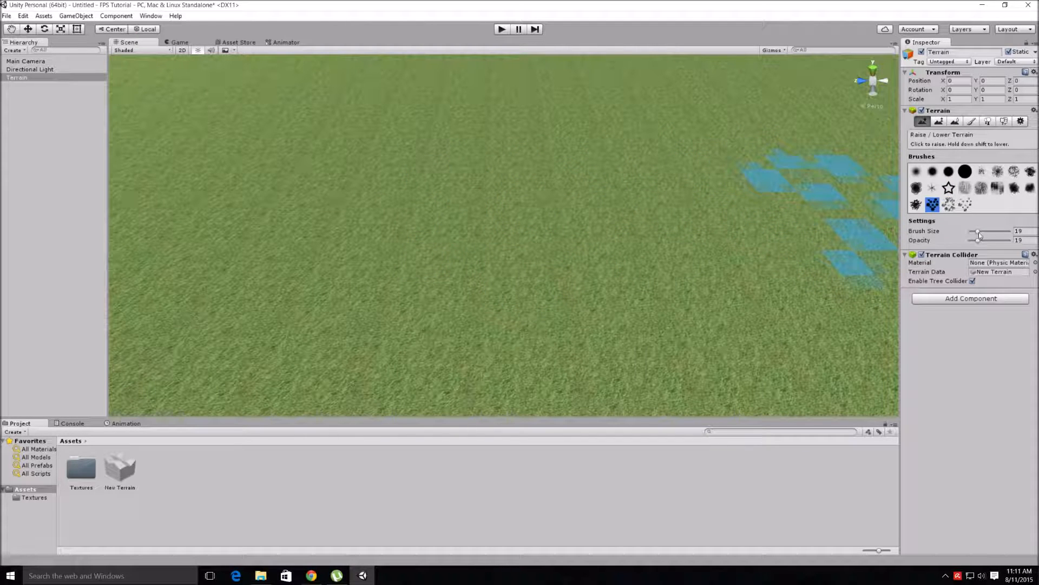
pyautogui.moveTo(978, 232); pyautogui.dragTo(1010, 232)
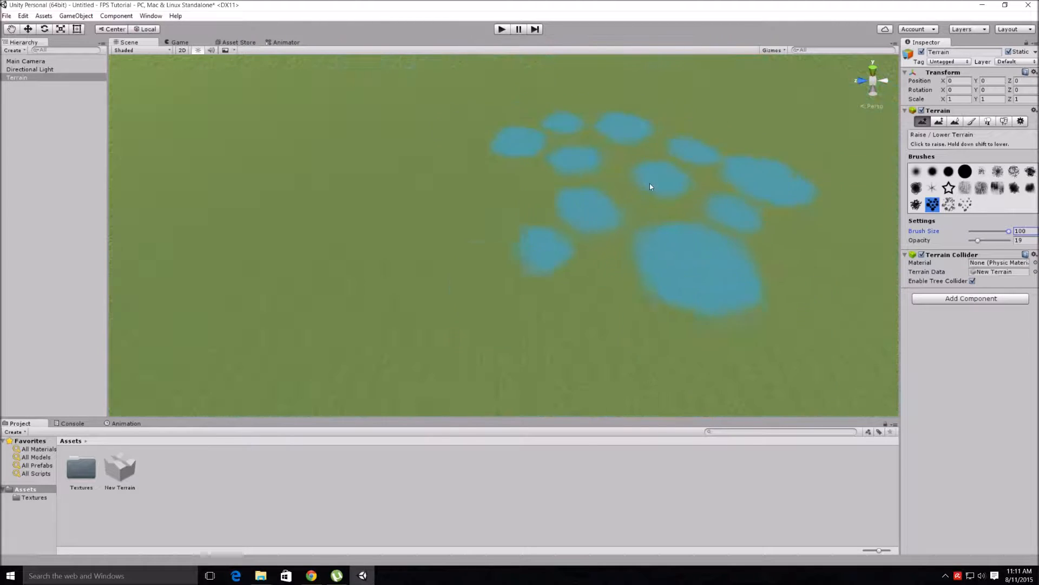
pyautogui.scroll(-5, 650, 187)
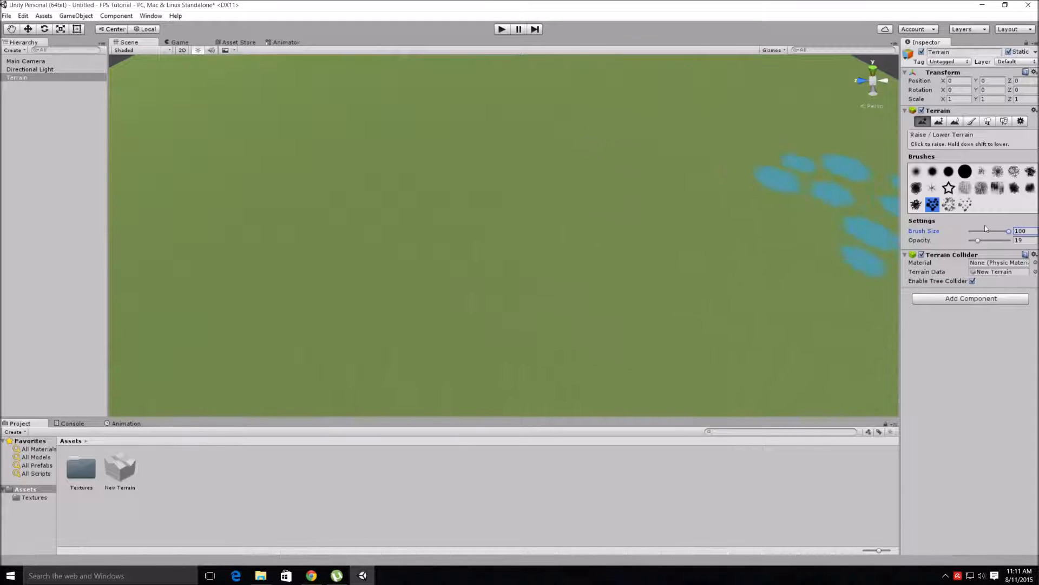
pyautogui.moveTo(979, 240); pyautogui.dragTo(1010, 240)
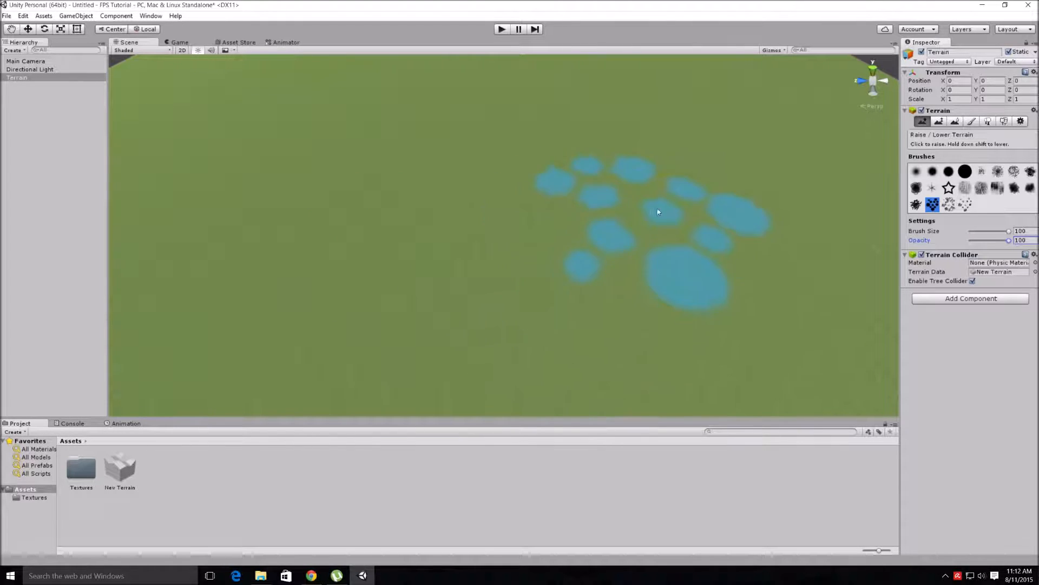
# Raise low bumps and a cluster of very tall spikes near the Terrain's far right corner with the scattered-spots brush.
pyautogui.scroll(-5, 705, 185)
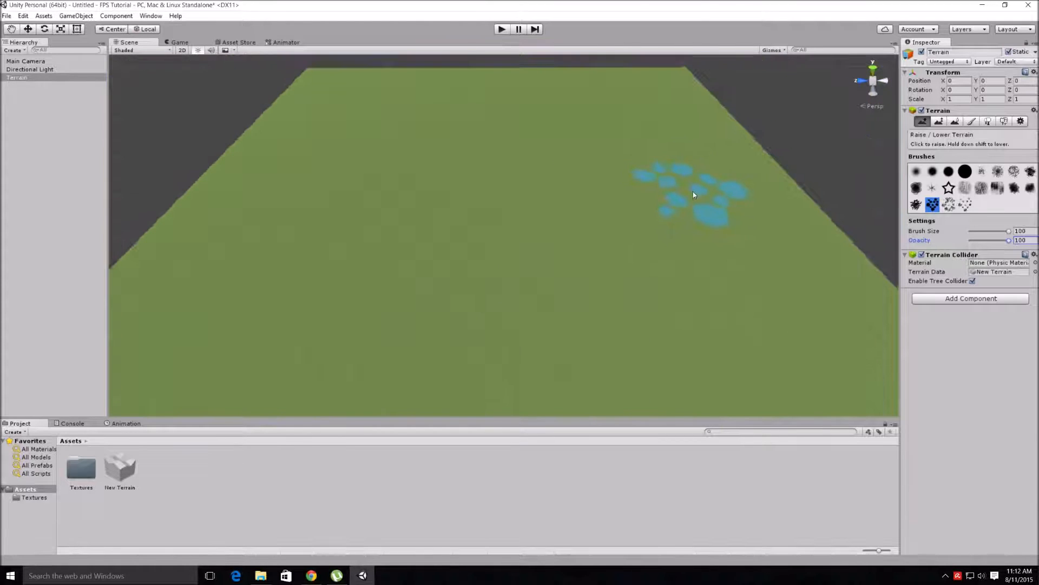
pyautogui.moveTo(692, 190)
pyautogui.mouseDown(button='middle')
pyautogui.moveTo(645, 216)
pyautogui.moveTo(688, 206)
pyautogui.mouseUp(button='middle')
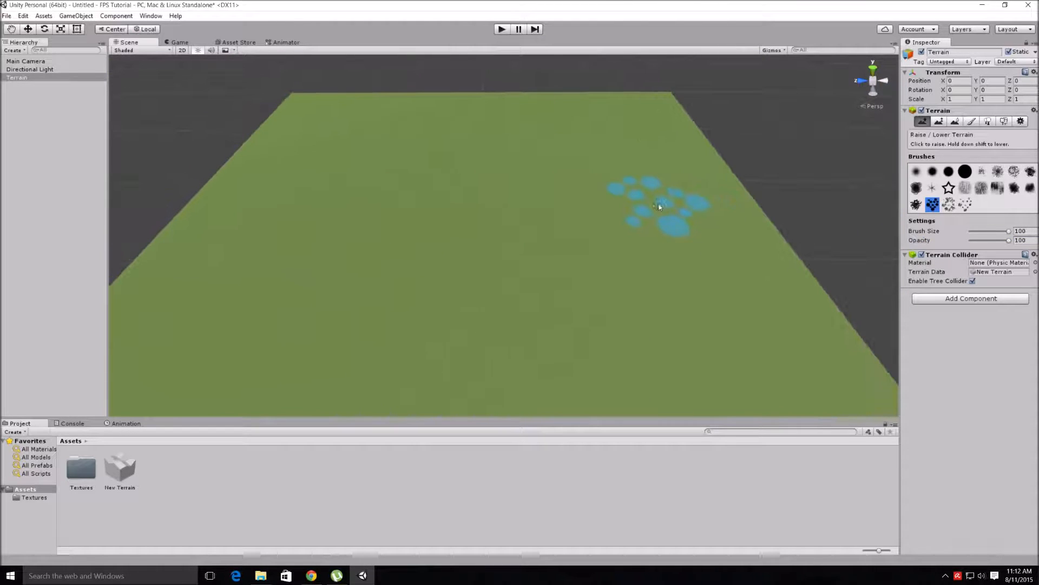
pyautogui.click(643, 200)
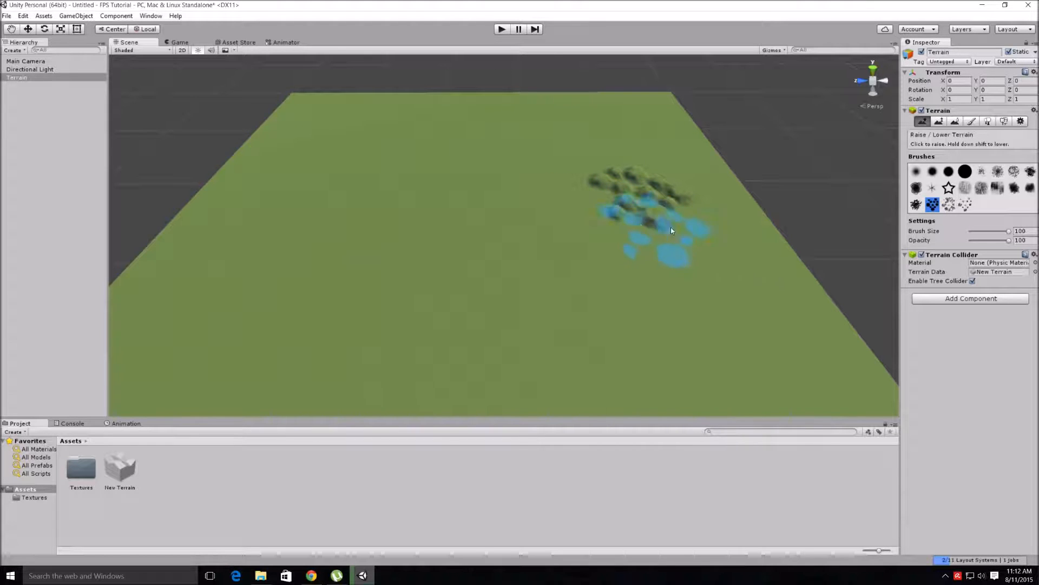
pyautogui.click(718, 278)
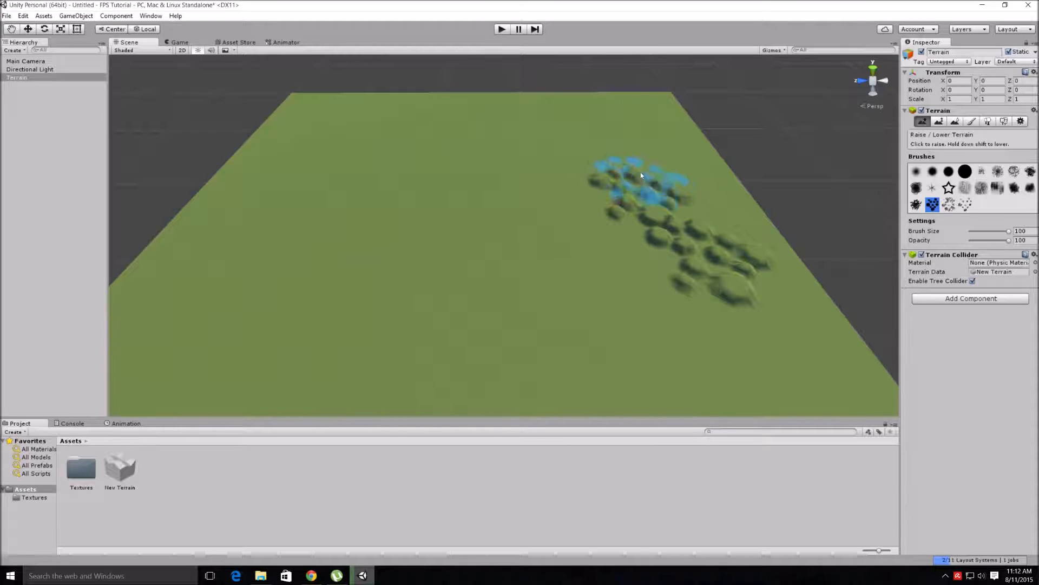
pyautogui.moveTo(638, 168)
pyautogui.mouseDown()
pyautogui.moveTo(609, 149)
pyautogui.moveTo(618, 154)
pyautogui.mouseUp()
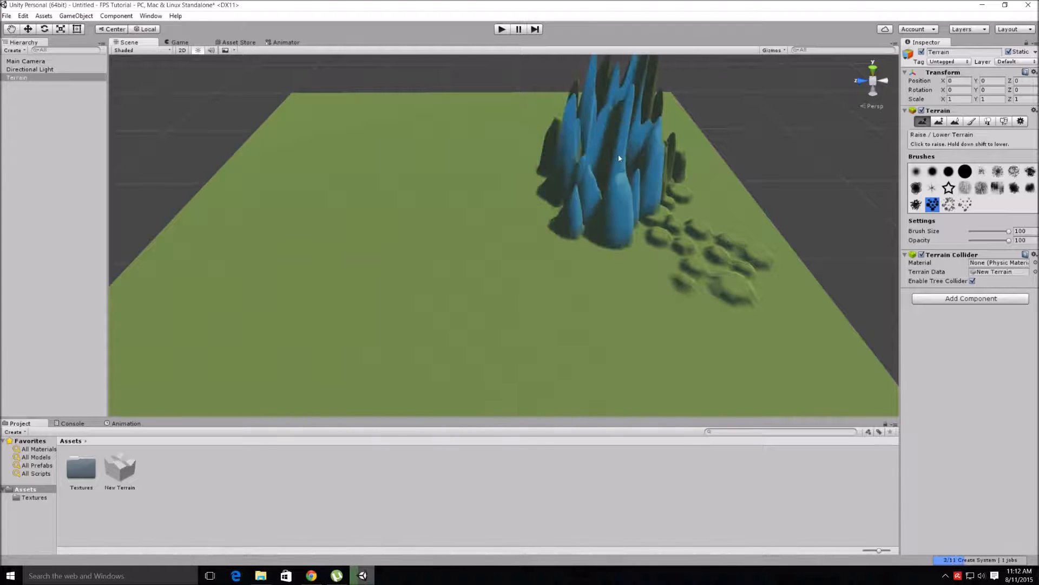
# Raise clusters of smaller jagged spikes around the foot of the tall peaks with the splatter-shaped brush.
pyautogui.moveTo(688, 205)
pyautogui.mouseDown(button='middle')
pyautogui.moveTo(593, 214)
pyautogui.moveTo(675, 196)
pyautogui.mouseUp(button='middle')
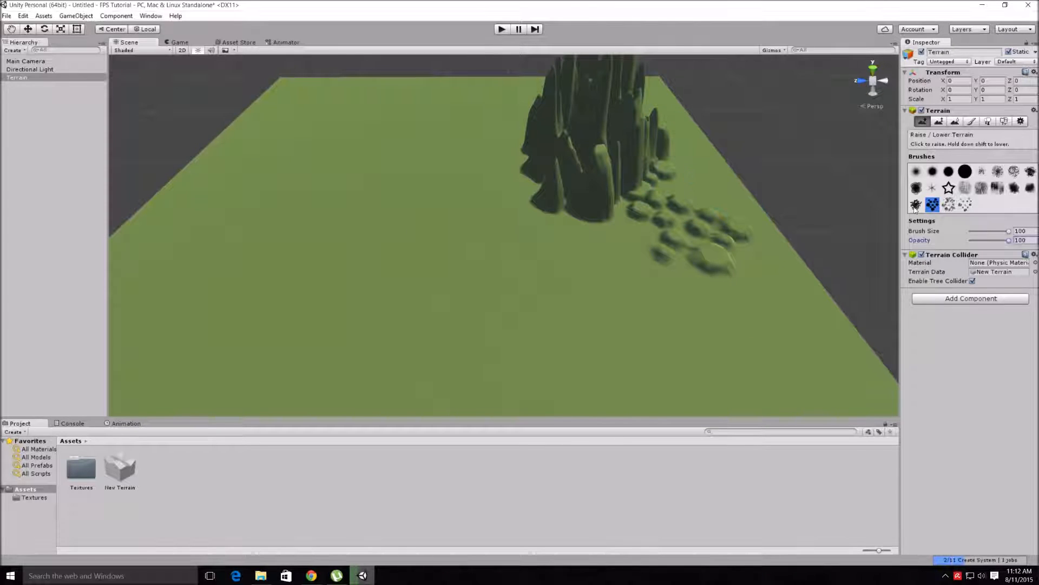
pyautogui.moveTo(703, 193)
pyautogui.mouseDown()
pyautogui.moveTo(658, 207)
pyautogui.moveTo(677, 211)
pyautogui.mouseUp()
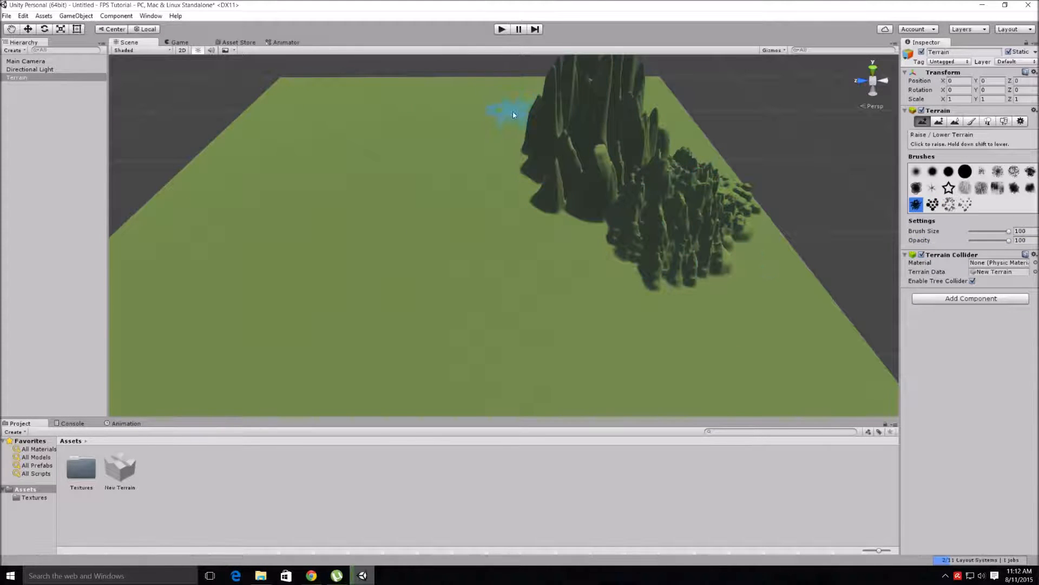
pyautogui.moveTo(514, 128)
pyautogui.mouseDown()
pyautogui.moveTo(536, 143)
pyautogui.moveTo(509, 142)
pyautogui.moveTo(597, 186)
pyautogui.mouseUp()
# Raise a wide band of bumpy ground around the base of the spikes with the rough square textured brush.
pyautogui.moveTo(770, 216); pyautogui.dragTo(718, 210, button='middle')
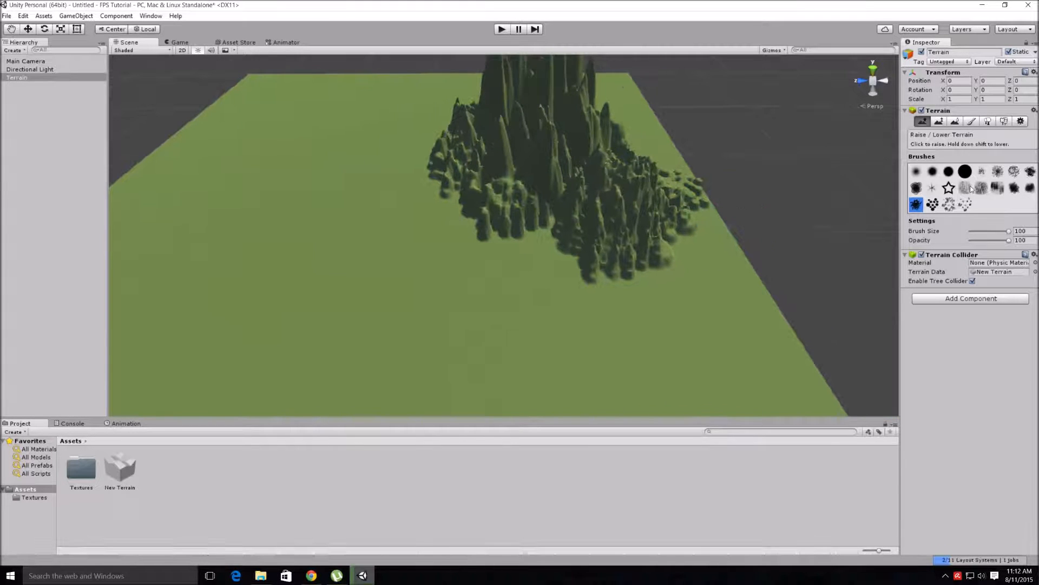
pyautogui.click(690, 262)
pyautogui.moveTo(648, 156)
pyautogui.mouseDown()
pyautogui.moveTo(592, 239)
pyautogui.moveTo(602, 276)
pyautogui.moveTo(551, 273)
pyautogui.moveTo(476, 222)
pyautogui.moveTo(430, 265)
pyautogui.moveTo(401, 203)
pyautogui.moveTo(489, 242)
pyautogui.moveTo(533, 286)
pyautogui.moveTo(689, 245)
pyautogui.mouseUp()
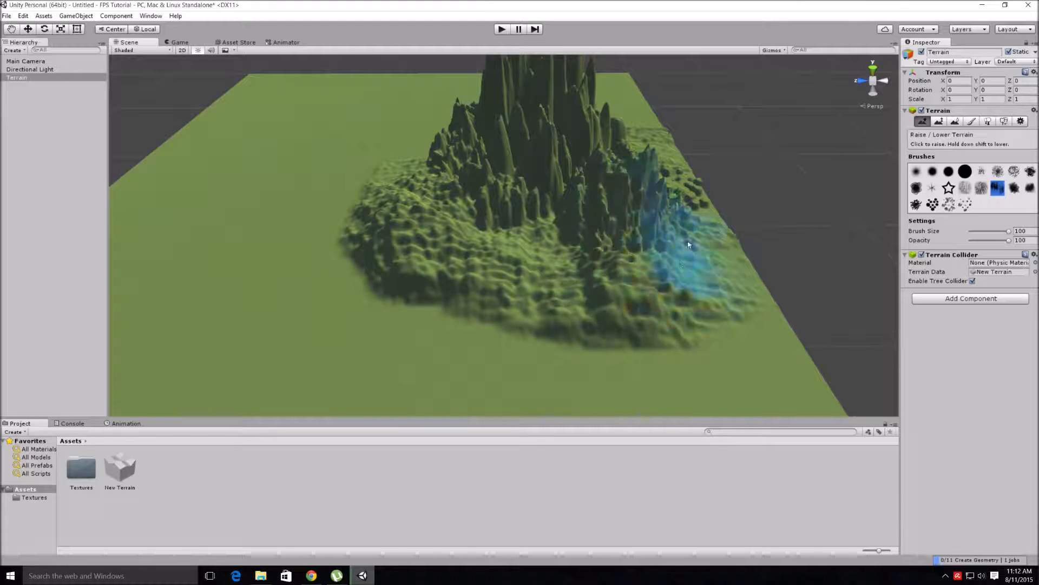
# Soften the tall spikes and the bumpy ground in front of them with Smooth Height.
pyautogui.moveTo(419, 207)
pyautogui.mouseDown(button='middle')
pyautogui.moveTo(473, 188)
pyautogui.moveTo(457, 211)
pyautogui.mouseUp(button='middle')
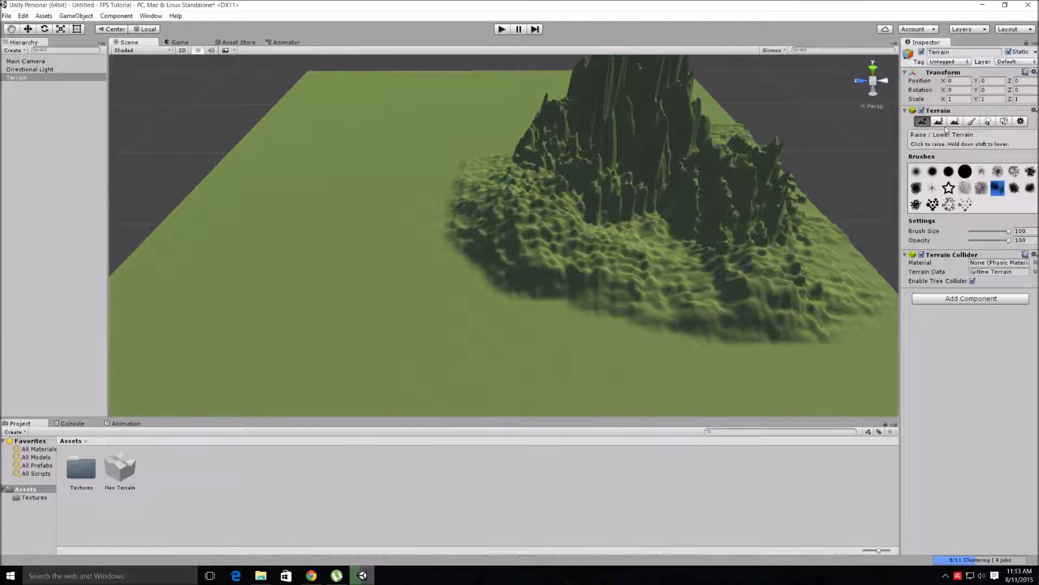
pyautogui.moveTo(738, 205); pyautogui.dragTo(503, 206, button='middle')
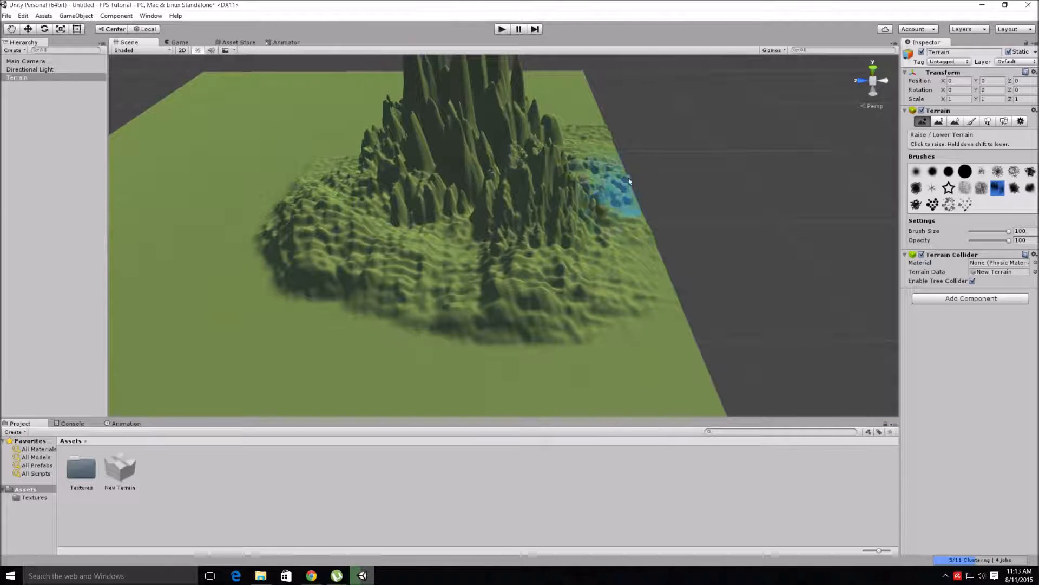
pyautogui.moveTo(494, 205)
pyautogui.mouseDown(button='middle')
pyautogui.moveTo(605, 221)
pyautogui.moveTo(603, 208)
pyautogui.mouseUp(button='middle')
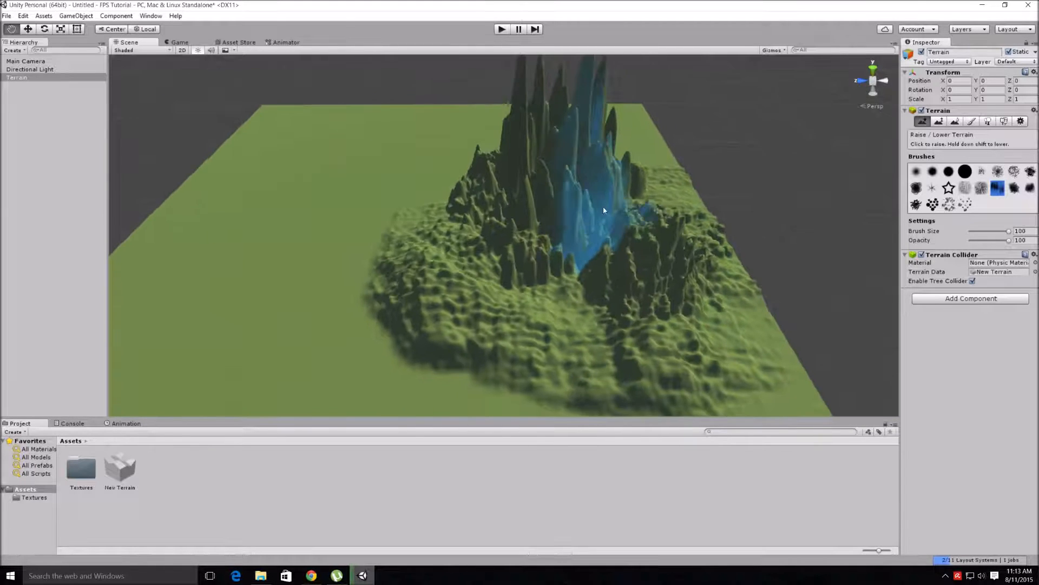
pyautogui.scroll(-2, 603, 208)
pyautogui.click(955, 121)
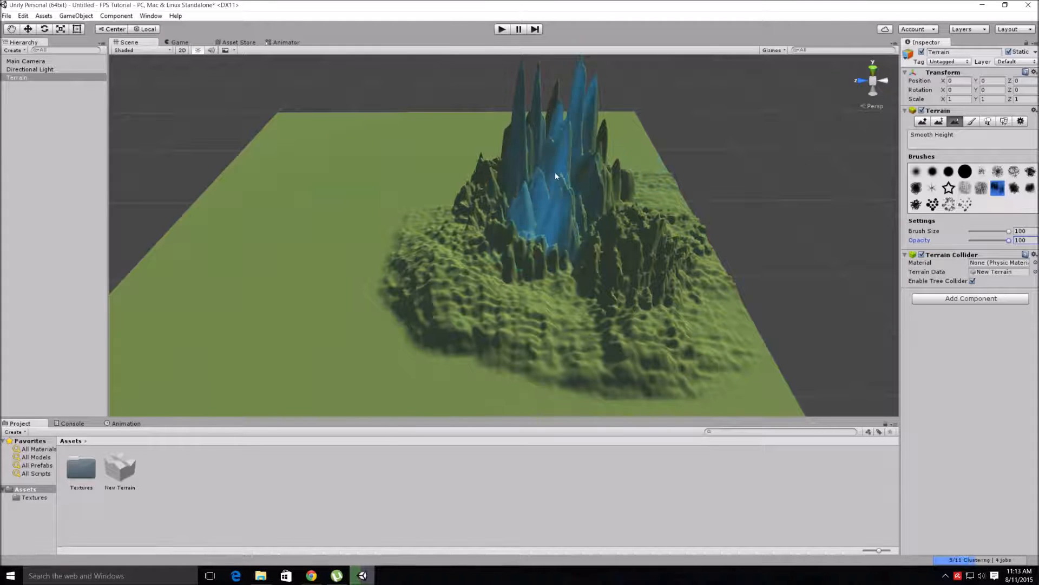
pyautogui.moveTo(554, 174)
pyautogui.mouseDown()
pyautogui.moveTo(536, 170)
pyautogui.moveTo(607, 207)
pyautogui.moveTo(546, 140)
pyautogui.moveTo(689, 274)
pyautogui.moveTo(478, 250)
pyautogui.moveTo(528, 244)
pyautogui.moveTo(398, 287)
pyautogui.moveTo(414, 268)
pyautogui.moveTo(531, 283)
pyautogui.moveTo(604, 327)
pyautogui.moveTo(630, 255)
pyautogui.moveTo(666, 214)
pyautogui.moveTo(649, 226)
pyautogui.moveTo(563, 178)
pyautogui.moveTo(584, 157)
pyautogui.moveTo(580, 112)
pyautogui.moveTo(562, 132)
pyautogui.moveTo(561, 163)
pyautogui.moveTo(487, 157)
pyautogui.moveTo(474, 221)
pyautogui.moveTo(409, 297)
pyautogui.moveTo(378, 282)
pyautogui.moveTo(477, 209)
pyautogui.moveTo(575, 216)
pyautogui.moveTo(553, 191)
pyautogui.moveTo(598, 211)
pyautogui.moveTo(572, 146)
pyautogui.mouseUp()
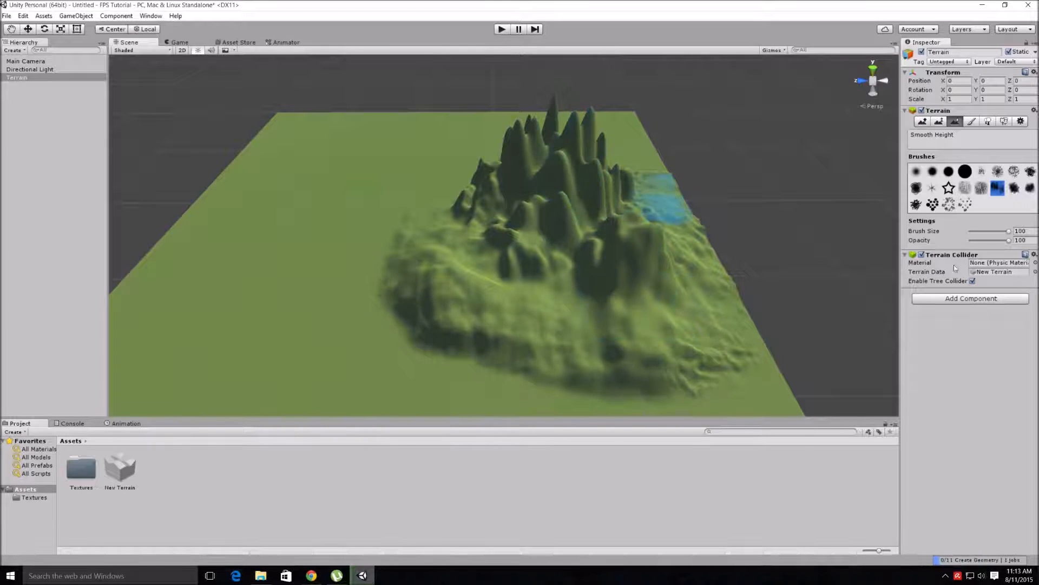
# Smooth the tall spikes into rounded peaks with Smooth Height, changing to the large solid round brush for the upper mountains.
pyautogui.moveTo(708, 203)
pyautogui.mouseDown(button='middle')
pyautogui.moveTo(668, 287)
pyautogui.moveTo(669, 250)
pyautogui.mouseUp(button='middle')
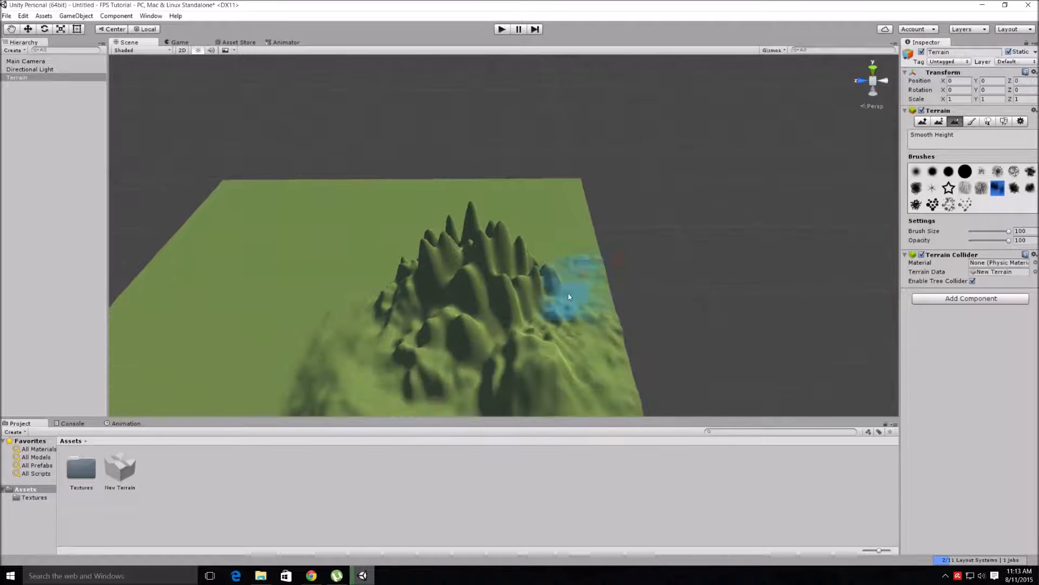
pyautogui.moveTo(466, 282)
pyautogui.mouseDown()
pyautogui.moveTo(410, 232)
pyautogui.moveTo(459, 270)
pyautogui.moveTo(459, 256)
pyautogui.mouseUp()
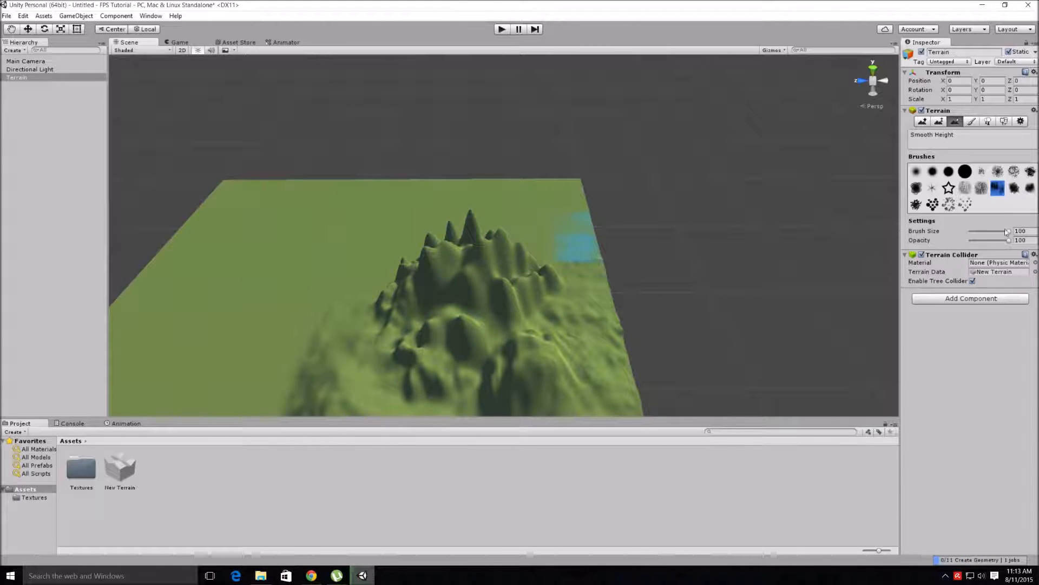
pyautogui.moveTo(461, 232)
pyautogui.mouseDown()
pyautogui.moveTo(440, 259)
pyautogui.moveTo(450, 255)
pyautogui.mouseUp()
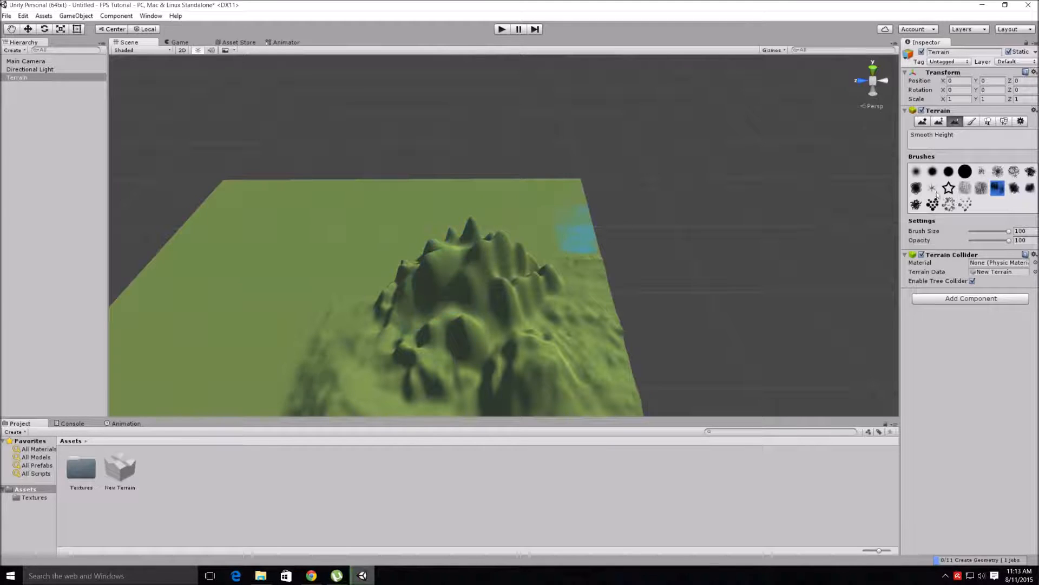
pyautogui.click(966, 173)
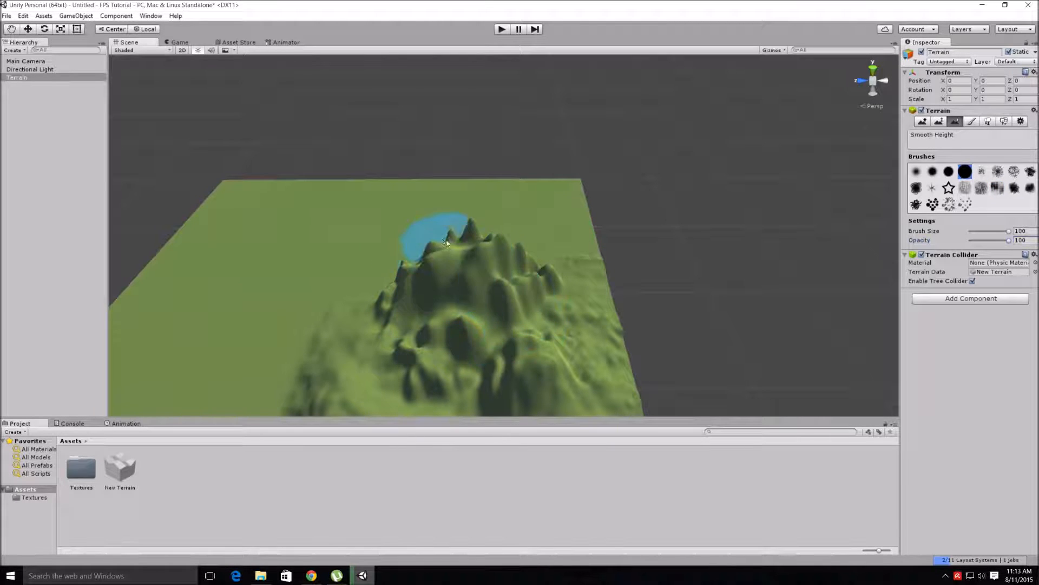
pyautogui.moveTo(483, 249)
pyautogui.mouseDown()
pyautogui.moveTo(464, 237)
pyautogui.moveTo(409, 358)
pyautogui.moveTo(586, 367)
pyautogui.moveTo(572, 275)
pyautogui.moveTo(404, 248)
pyautogui.moveTo(469, 252)
pyautogui.moveTo(365, 297)
pyautogui.moveTo(542, 328)
pyautogui.moveTo(542, 340)
pyautogui.mouseUp()
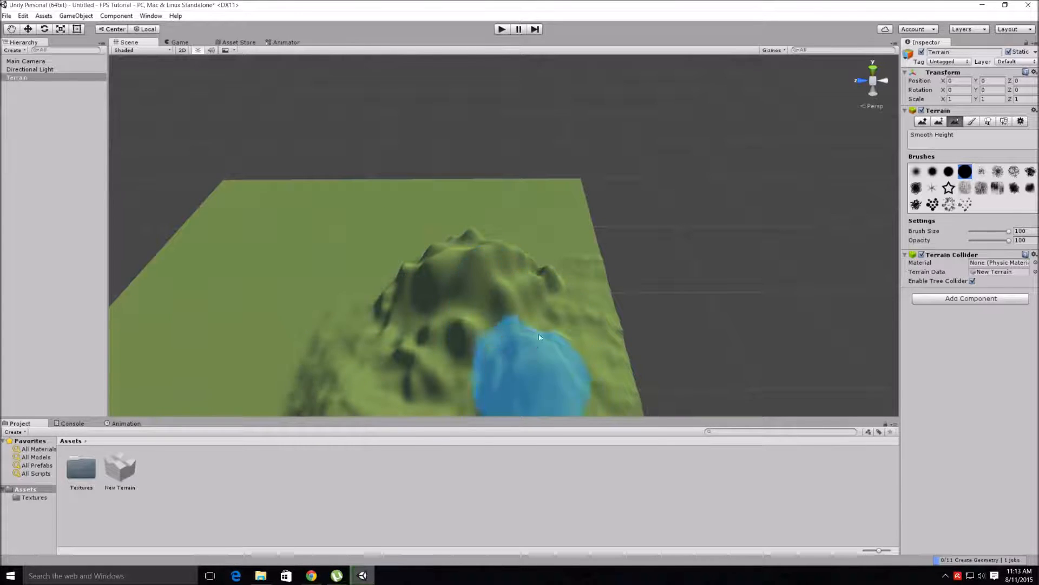
# Examine the smoothed mountains and the surrounding Terrain from several sides.
pyautogui.moveTo(542, 344); pyautogui.dragTo(612, 270, button='middle')
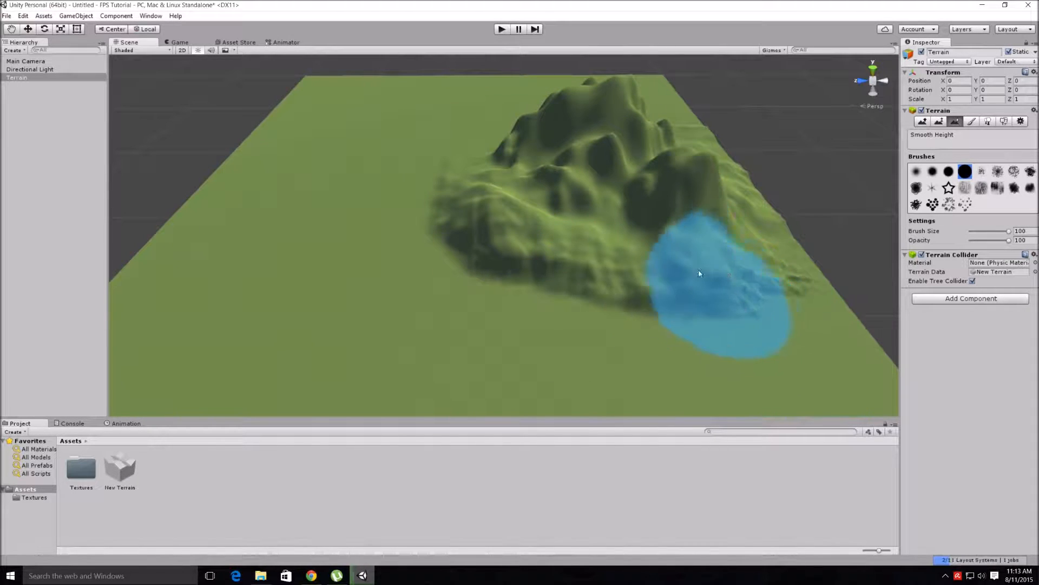
pyautogui.moveTo(749, 269)
pyautogui.keyDown('alt'); pyautogui.mouseDown()
pyautogui.moveTo(622, 327)
pyautogui.moveTo(765, 394)
pyautogui.moveTo(710, 353)
pyautogui.moveTo(948, 442)
pyautogui.moveTo(941, 431)
pyautogui.mouseUp(); pyautogui.keyUp('alt')
pyautogui.moveTo(578, 276); pyautogui.dragTo(823, 323, button='middle')
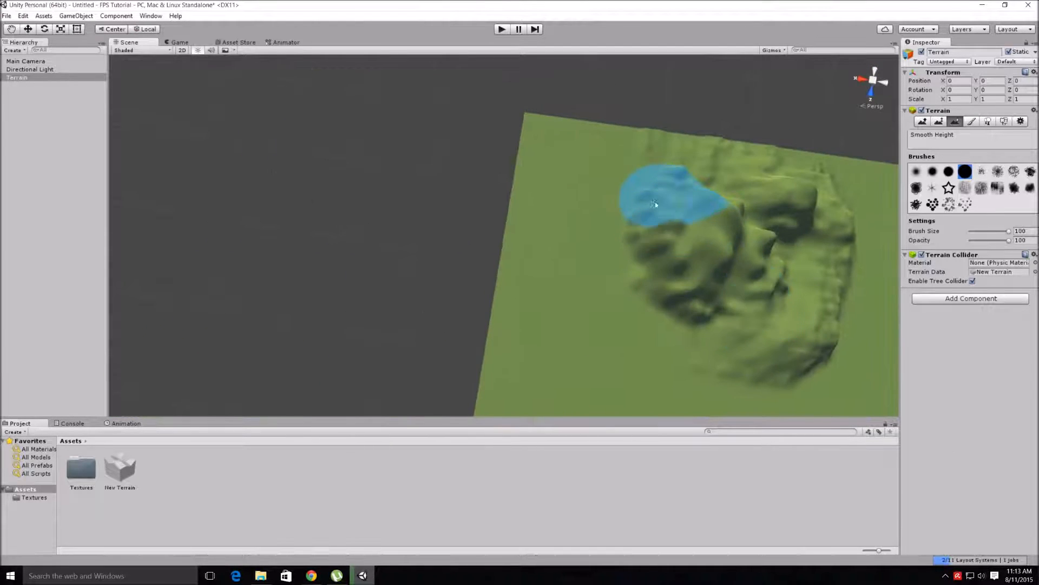
pyautogui.moveTo(747, 286); pyautogui.dragTo(519, 281, button='middle')
pyautogui.keyDown('alt'); pyautogui.moveTo(731, 274); pyautogui.dragTo(502, 266); pyautogui.keyUp('alt')
pyautogui.moveTo(501, 267); pyautogui.dragTo(512, 124, button='middle')
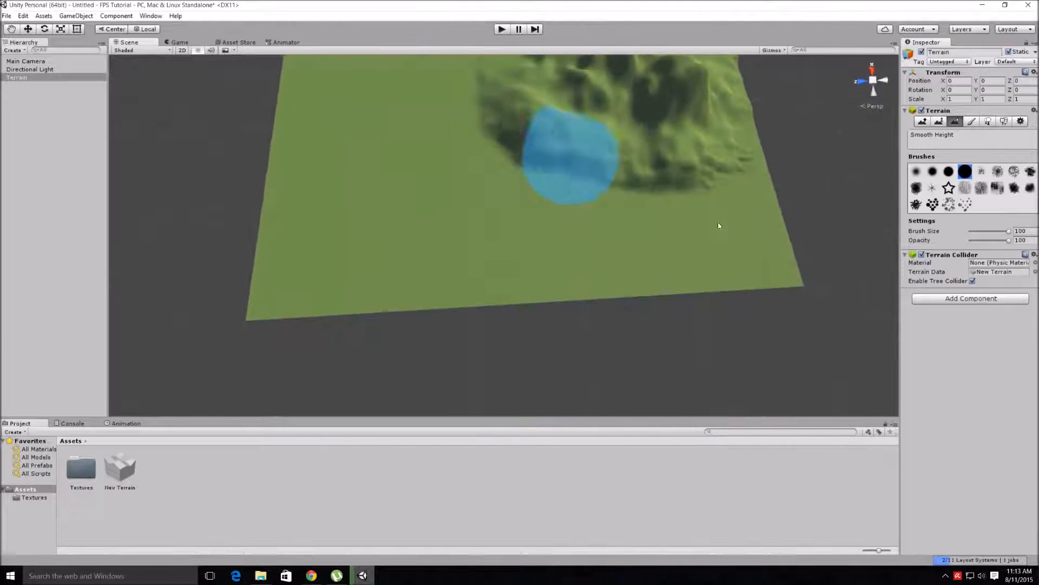
pyautogui.keyDown('alt'); pyautogui.moveTo(756, 245); pyautogui.dragTo(724, 202); pyautogui.keyUp('alt')
pyautogui.moveTo(724, 162); pyautogui.dragTo(729, 193, button='middle')
pyautogui.keyDown('alt'); pyautogui.moveTo(729, 193); pyautogui.dragTo(669, 197); pyautogui.keyUp('alt')
pyautogui.moveTo(669, 198); pyautogui.dragTo(603, 205, button='middle')
pyautogui.keyDown('alt'); pyautogui.moveTo(603, 204); pyautogui.dragTo(606, 208); pyautogui.keyUp('alt')
pyautogui.moveTo(607, 208); pyautogui.dragTo(675, 215, button='middle')
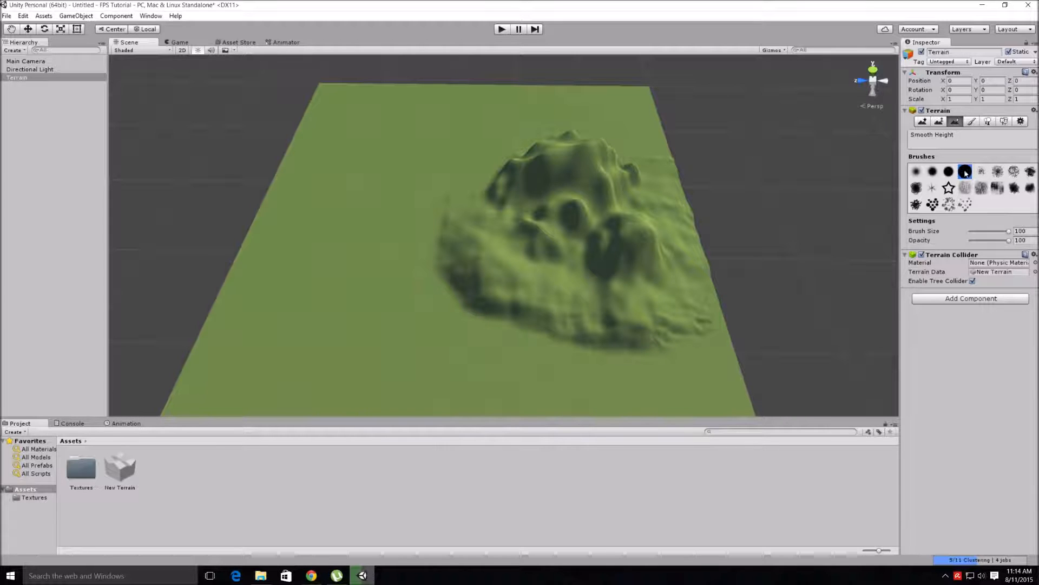
# Smooth the small peak in the middle of the mountain group with the large solid round brush.
pyautogui.moveTo(569, 204)
pyautogui.mouseDown()
pyautogui.moveTo(605, 204)
pyautogui.moveTo(598, 261)
pyautogui.moveTo(652, 302)
pyautogui.moveTo(709, 286)
pyautogui.moveTo(584, 308)
pyautogui.moveTo(544, 209)
pyautogui.moveTo(569, 267)
pyautogui.moveTo(717, 291)
pyautogui.moveTo(541, 197)
pyautogui.moveTo(571, 227)
pyautogui.mouseUp()
pyautogui.scroll(1, 570, 268)
pyautogui.scroll(5, 570, 267)
pyautogui.scroll(-5, 569, 232)
pyautogui.scroll(-1, 569, 233)
pyautogui.moveTo(569, 233); pyautogui.dragTo(560, 187, button='middle')
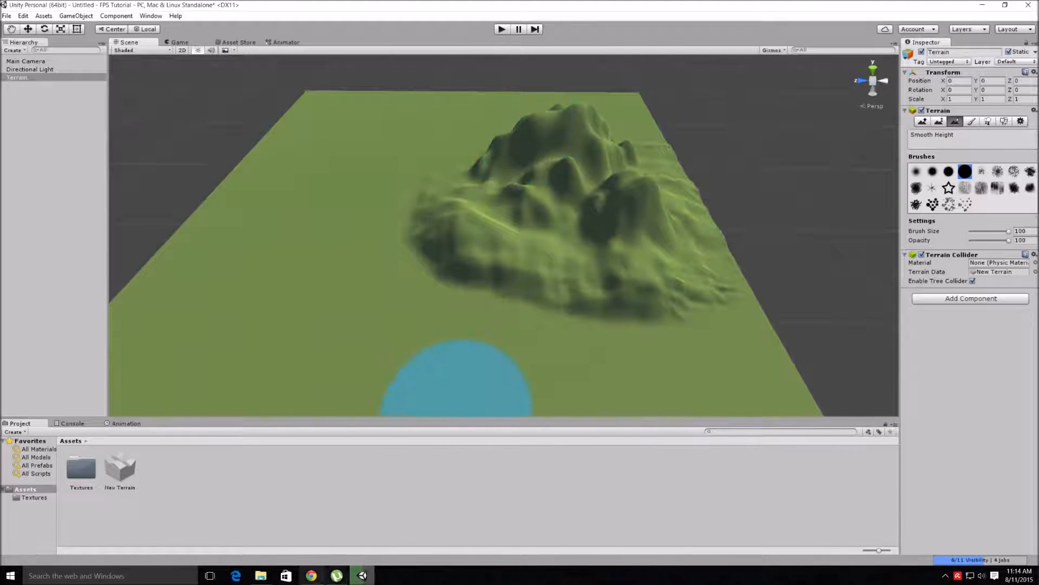
# Switch to Chrome, search textures.com for cliffs and open the RockGrassy0030 texture.
pyautogui.click(311, 575)
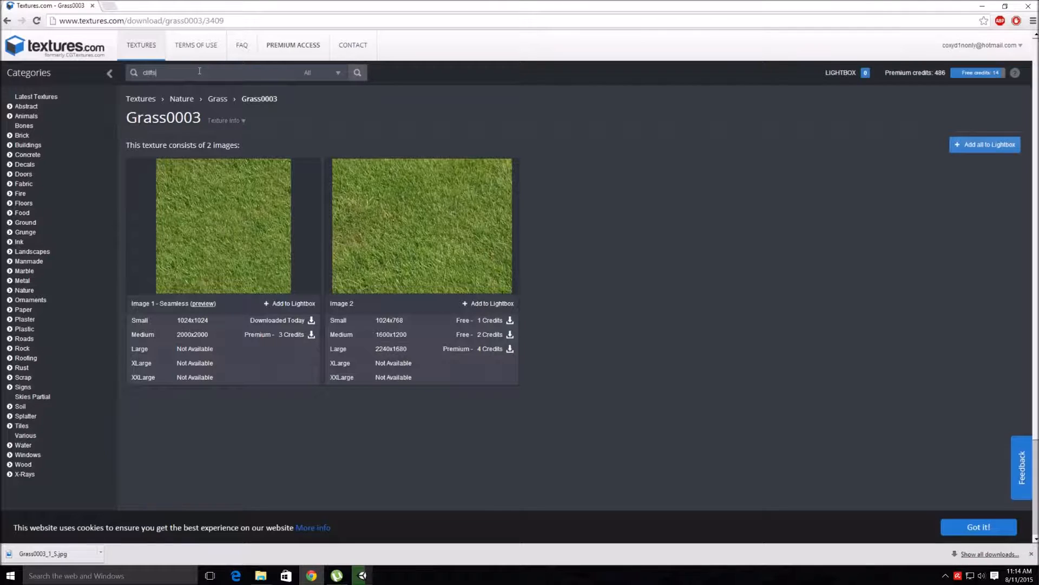
pyautogui.press('Return')
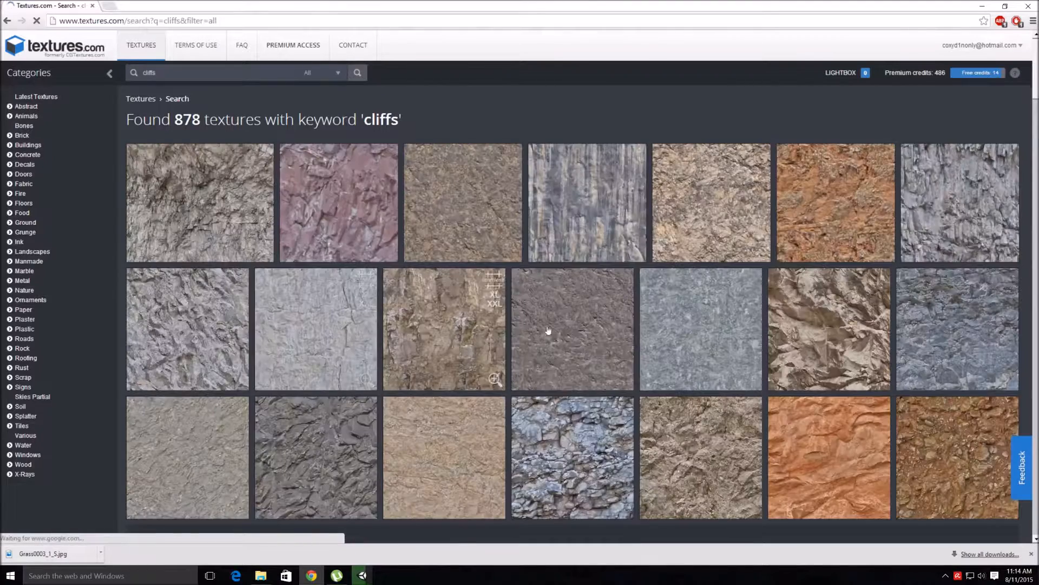
pyautogui.scroll(-2, 578, 305)
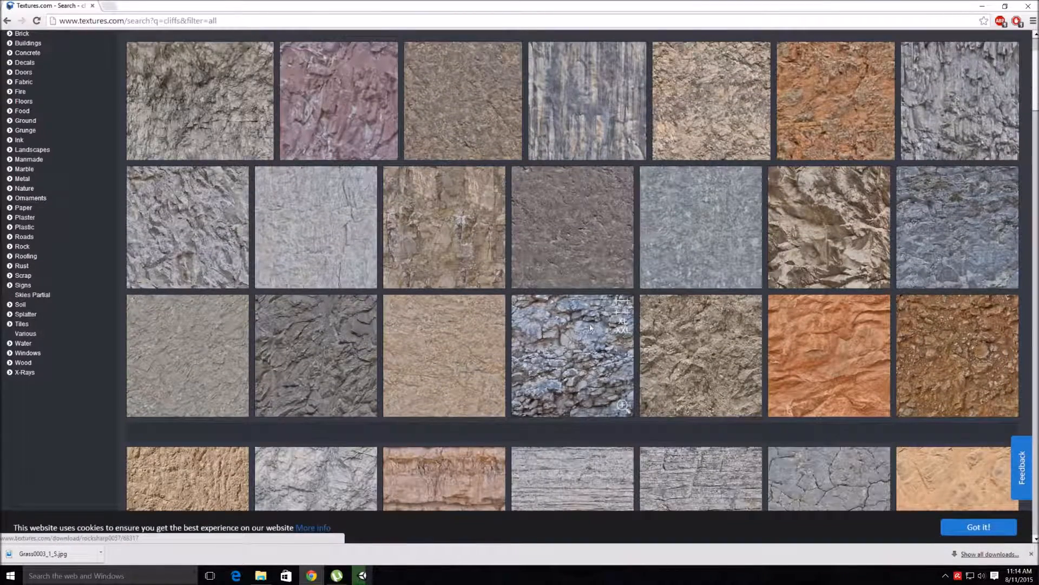
pyautogui.scroll(-2, 589, 327)
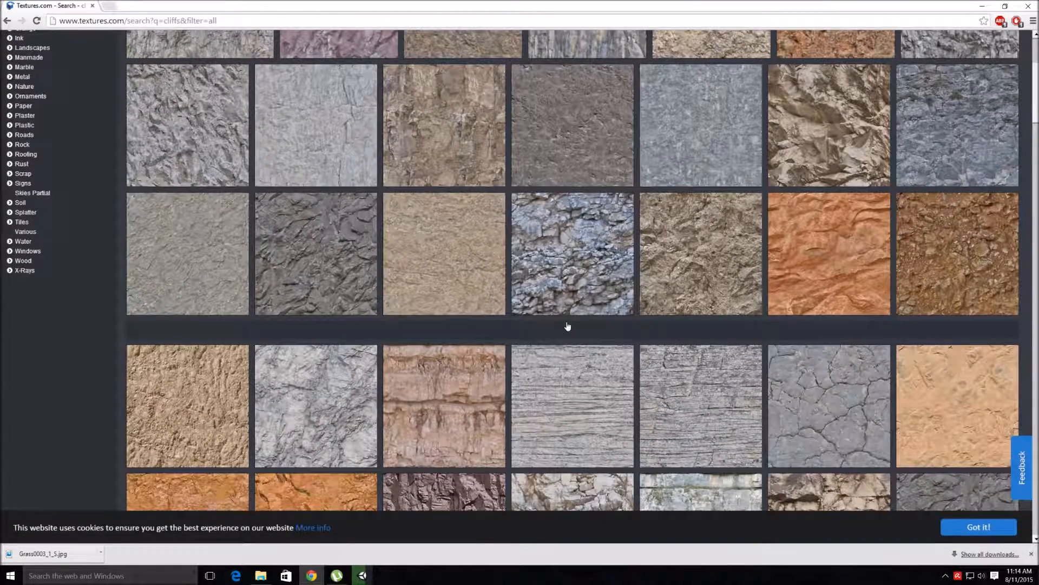
pyautogui.scroll(-9, 567, 326)
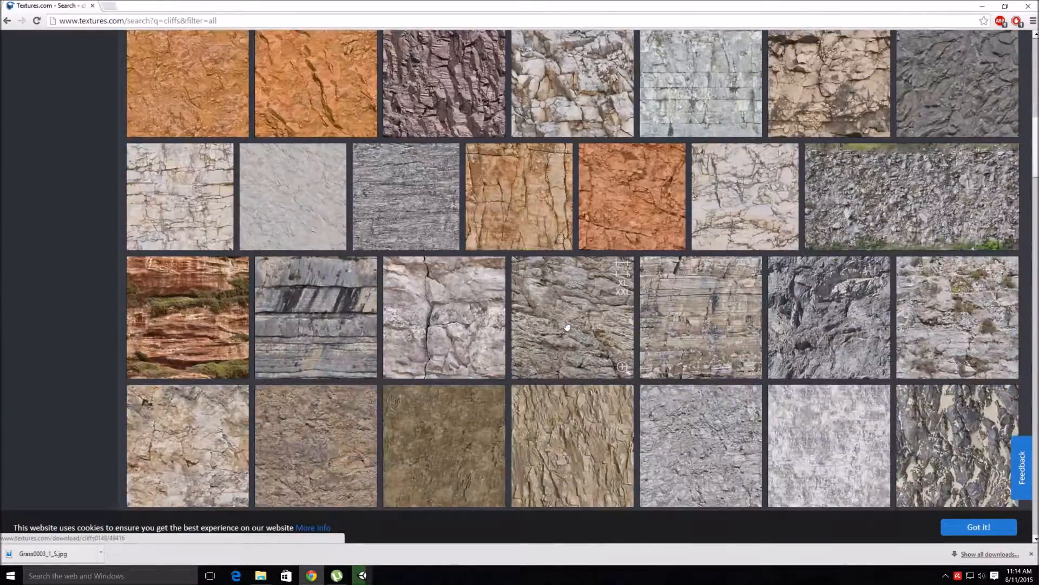
pyautogui.scroll(-3, 567, 325)
pyautogui.scroll(-4, 567, 326)
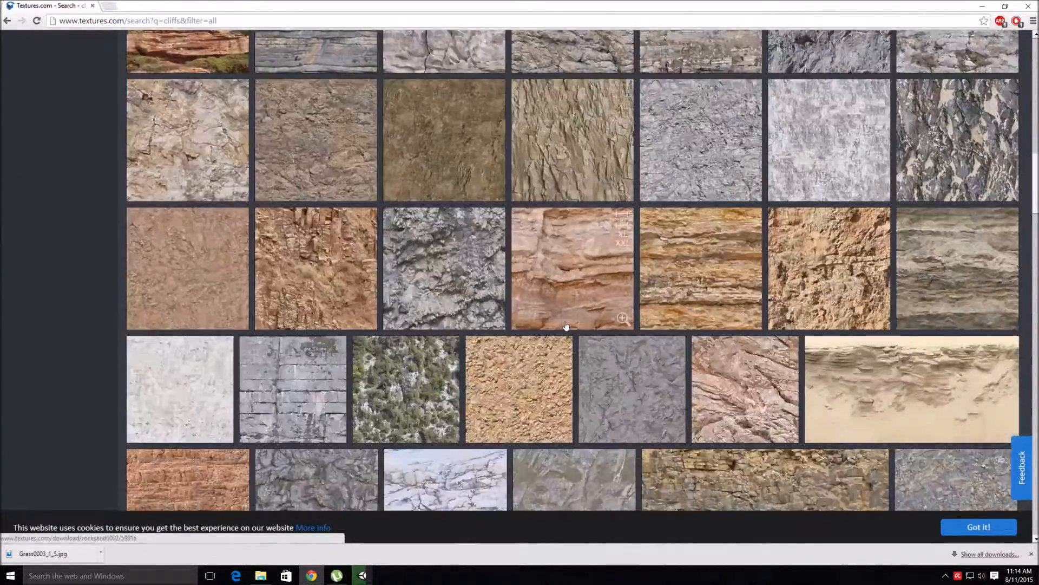
pyautogui.scroll(-1, 567, 325)
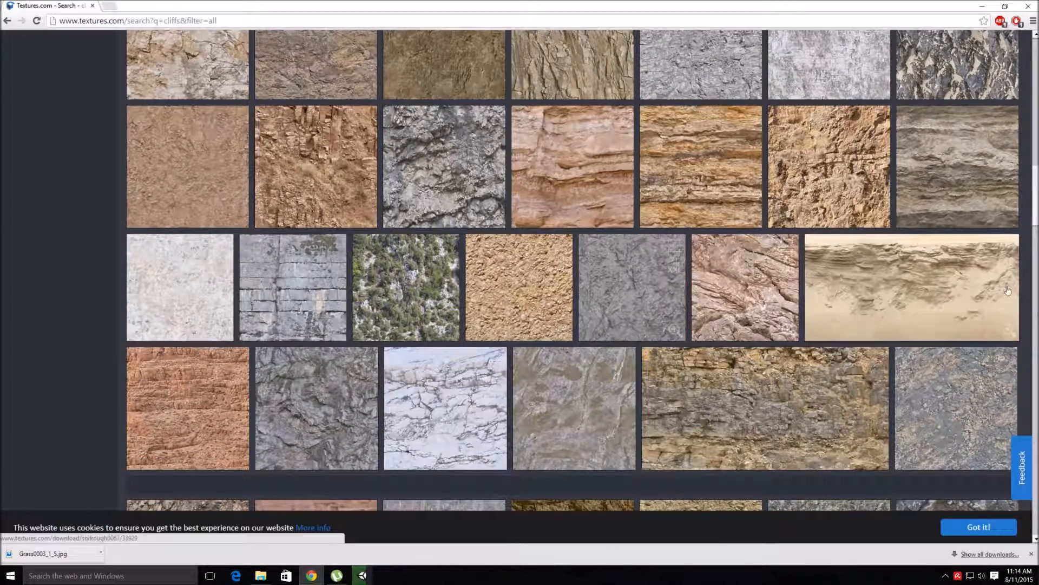
pyautogui.scroll(-4, 747, 289)
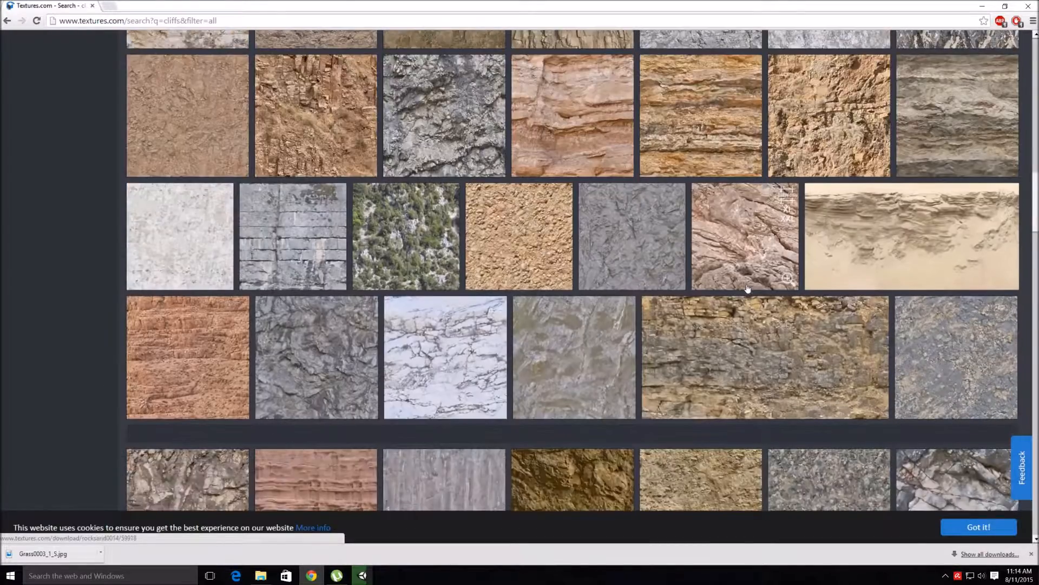
pyautogui.scroll(-11, 747, 289)
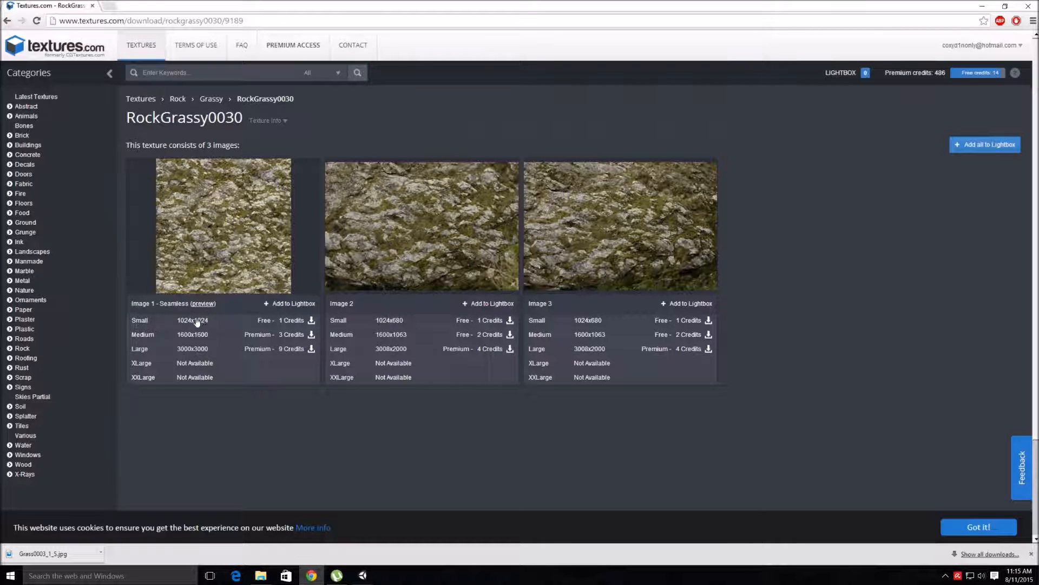
# Download the small 1024x1024 seamless RockGrassy0030 image and import RockGrassy0030_1_S.jpg from Downloads into the Unity project's Assets.
pyautogui.click(311, 319)
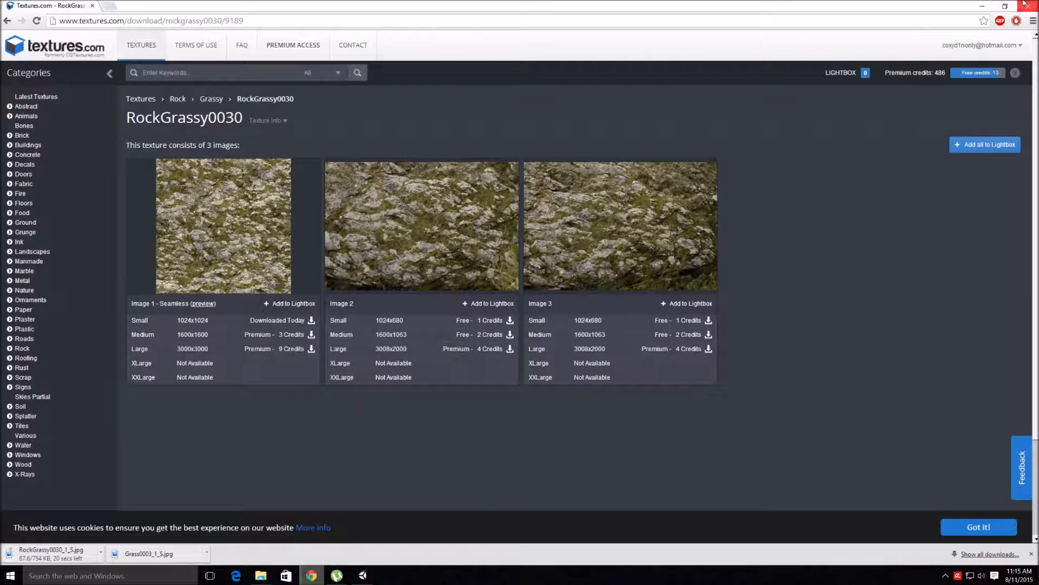
pyautogui.click(985, 9)
pyautogui.click(261, 575)
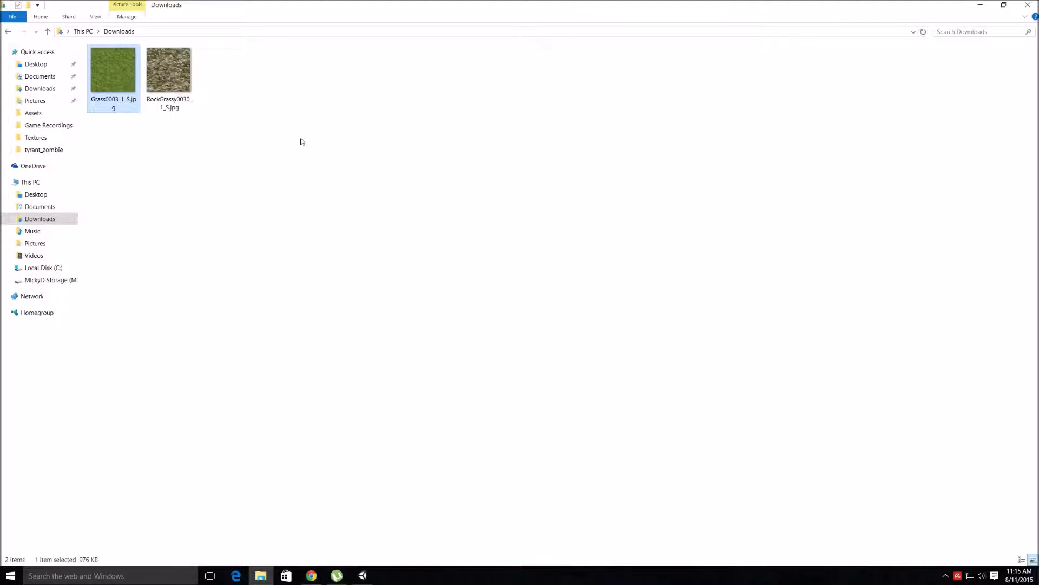
pyautogui.click(175, 77)
pyautogui.moveTo(216, 116); pyautogui.dragTo(297, 525)
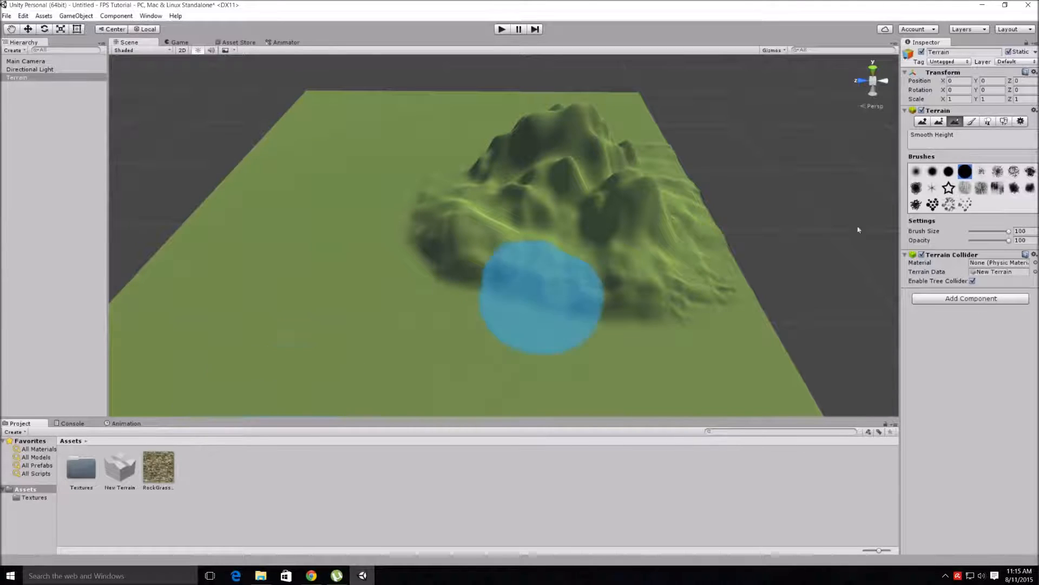
# Add the RockGrassy image as a second Terrain paint texture with a size of 15 by 15.
pyautogui.click(972, 121)
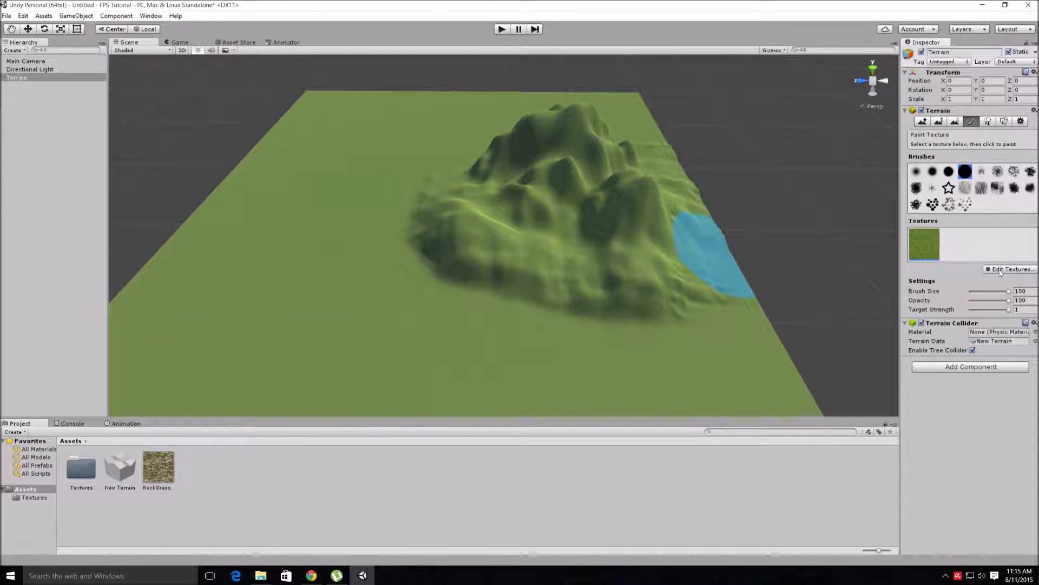
pyautogui.click(999, 270)
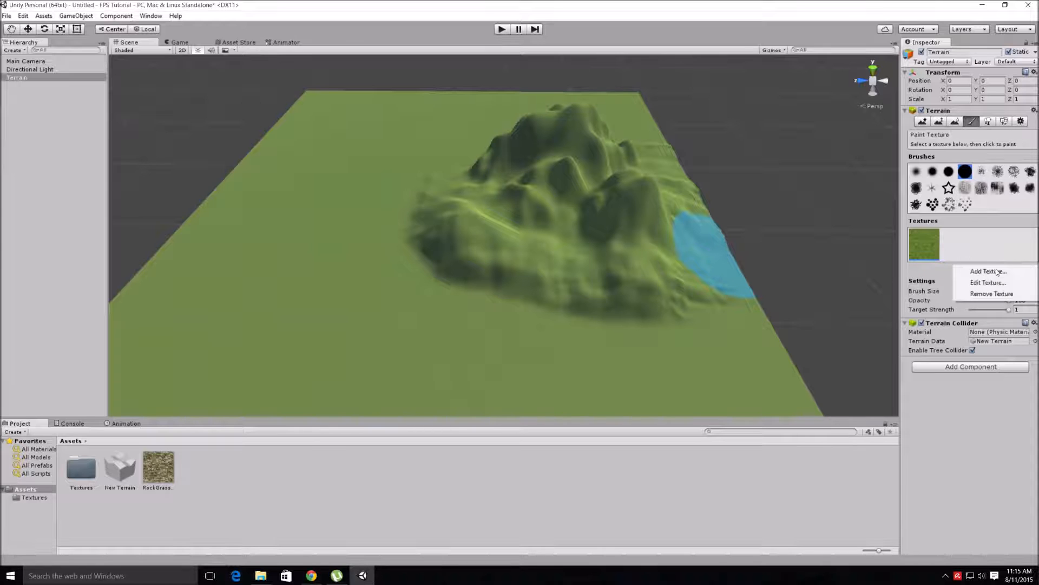
pyautogui.click(986, 269)
pyautogui.moveTo(158, 467); pyautogui.dragTo(52, 55)
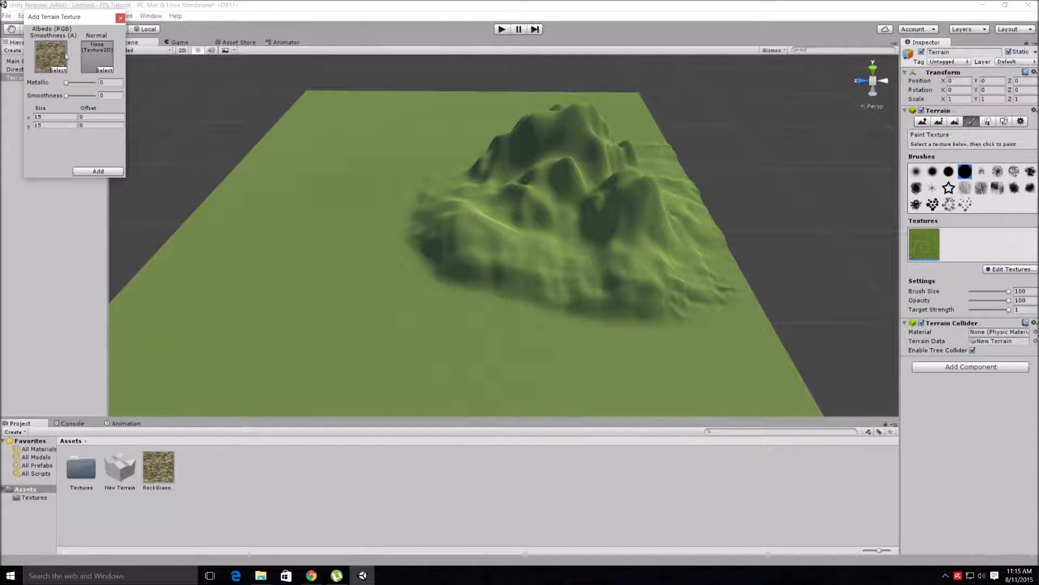
pyautogui.click(98, 171)
# Paint the mountains and their surrounding slopes with the RockGrassy texture, using the solid round brush at size 100.
pyautogui.moveTo(619, 225); pyautogui.dragTo(582, 245, button='middle')
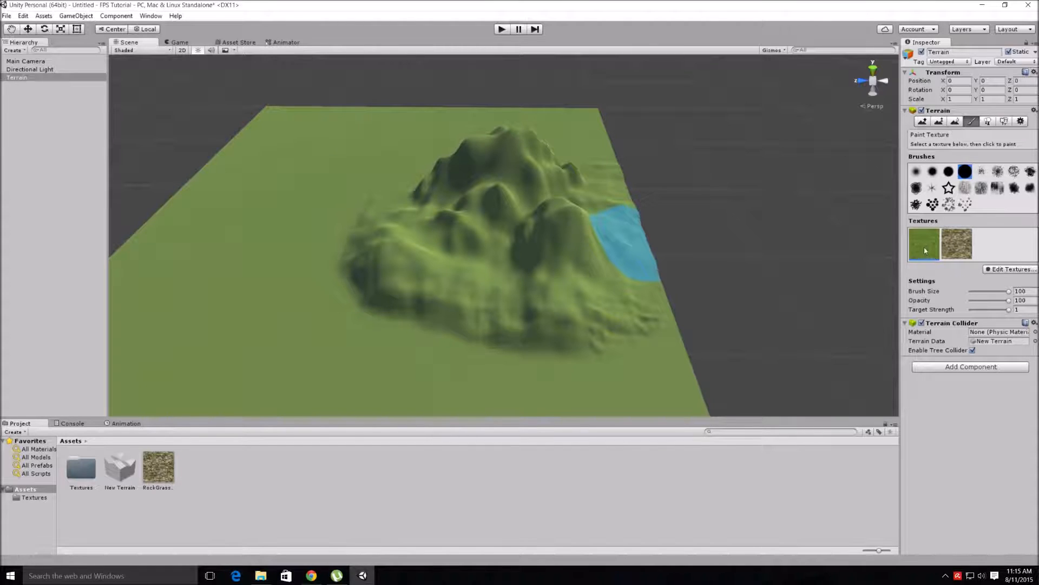
pyautogui.click(960, 245)
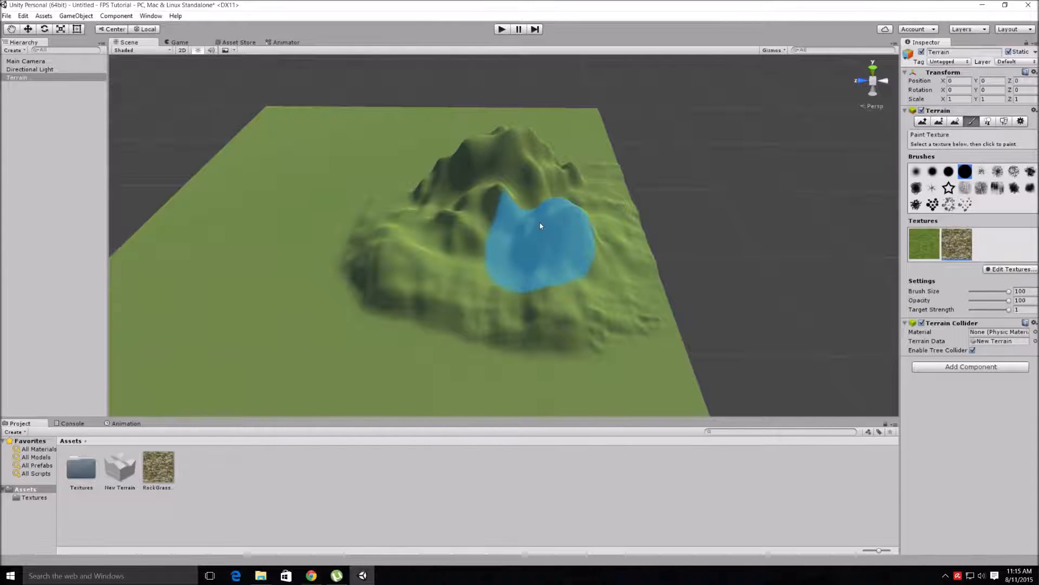
pyautogui.moveTo(535, 217)
pyautogui.mouseDown()
pyautogui.moveTo(475, 224)
pyautogui.moveTo(561, 281)
pyautogui.moveTo(591, 216)
pyautogui.moveTo(610, 219)
pyautogui.moveTo(603, 274)
pyautogui.moveTo(516, 273)
pyautogui.moveTo(417, 328)
pyautogui.moveTo(383, 219)
pyautogui.moveTo(429, 186)
pyautogui.moveTo(509, 180)
pyautogui.mouseUp()
pyautogui.moveTo(509, 181)
pyautogui.mouseDown(button='middle')
pyautogui.moveTo(487, 223)
pyautogui.moveTo(523, 213)
pyautogui.moveTo(387, 250)
pyautogui.mouseUp(button='middle')
pyautogui.keyDown('alt'); pyautogui.moveTo(465, 239); pyautogui.dragTo(375, 259); pyautogui.keyUp('alt')
pyautogui.moveTo(425, 216); pyautogui.dragTo(390, 172, button='middle')
pyautogui.keyDown('alt'); pyautogui.moveTo(390, 171); pyautogui.dragTo(315, 156); pyautogui.keyUp('alt')
pyautogui.moveTo(339, 129); pyautogui.dragTo(327, 346, button='middle')
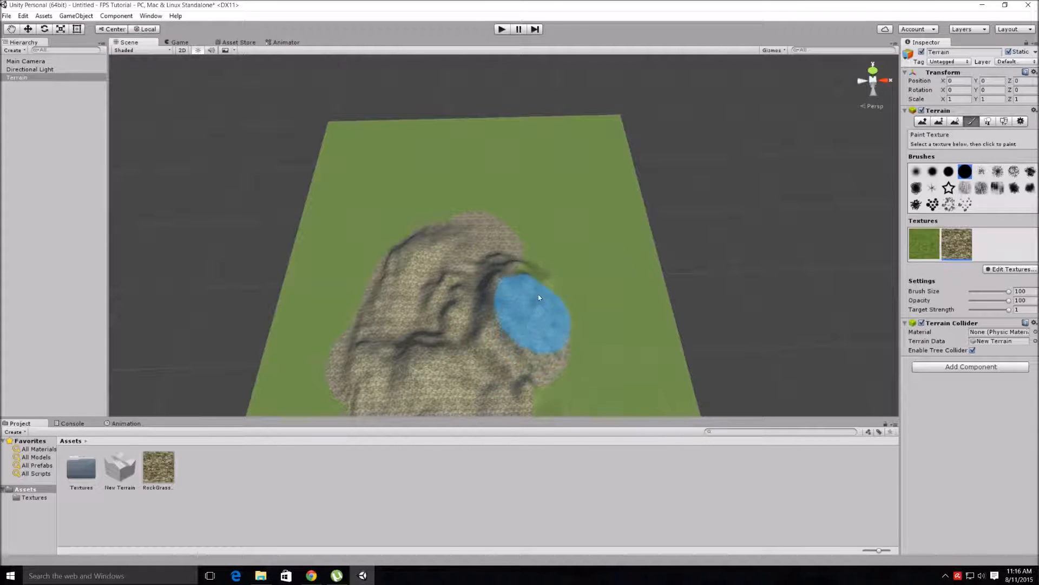
pyautogui.moveTo(552, 304); pyautogui.dragTo(540, 163, button='middle')
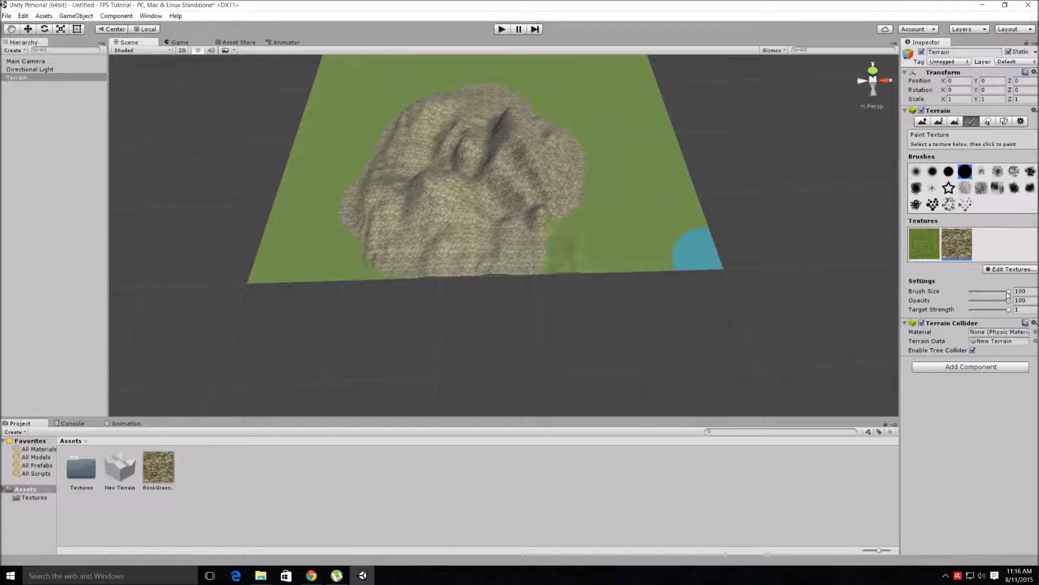
# Reduce the texture brush size to 30 and examine the edges of the rock-painted mountains from several sides.
pyautogui.moveTo(1008, 291); pyautogui.dragTo(972, 293)
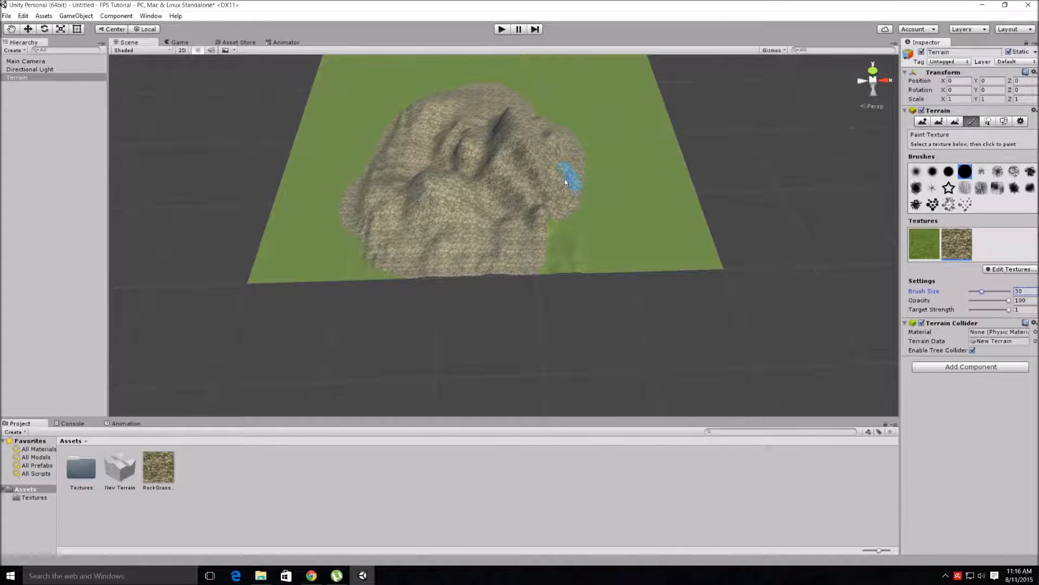
pyautogui.scroll(10, 543, 210)
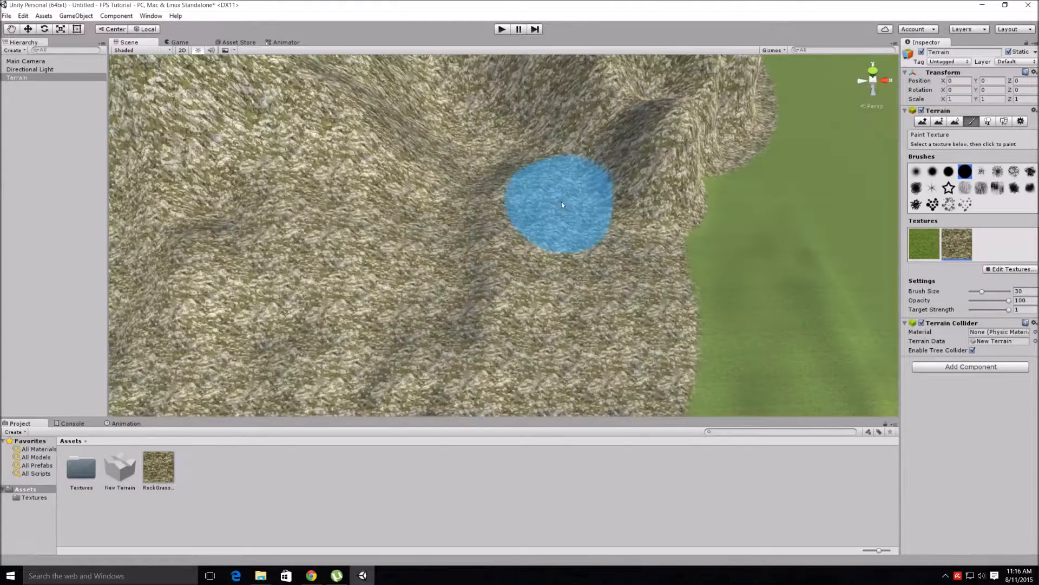
pyautogui.moveTo(561, 203); pyautogui.dragTo(480, 188, button='middle')
pyautogui.moveTo(480, 188)
pyautogui.mouseDown(button='right')
pyautogui.moveTo(459, 153)
pyautogui.moveTo(428, 151)
pyautogui.mouseUp(button='right')
pyautogui.moveTo(429, 152)
pyautogui.mouseDown(button='middle')
pyautogui.moveTo(447, 150)
pyautogui.moveTo(355, 217)
pyautogui.mouseUp(button='middle')
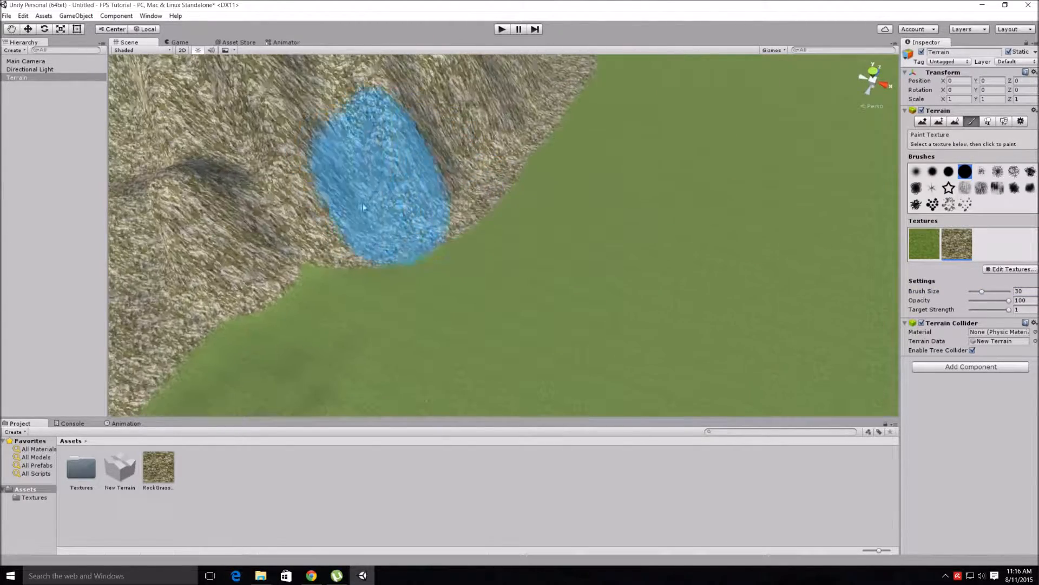
pyautogui.scroll(-4, 392, 193)
pyautogui.scroll(-8, 386, 181)
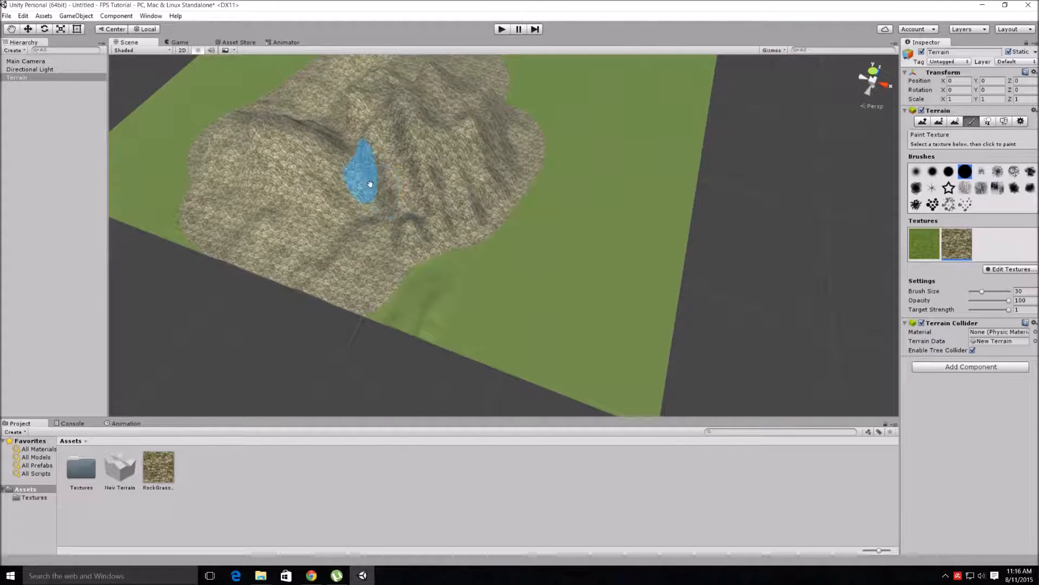
pyautogui.moveTo(364, 179); pyautogui.dragTo(432, 211, button='middle')
pyautogui.moveTo(433, 211); pyautogui.dragTo(492, 209, button='right')
pyautogui.moveTo(498, 211); pyautogui.dragTo(640, 209, button='middle')
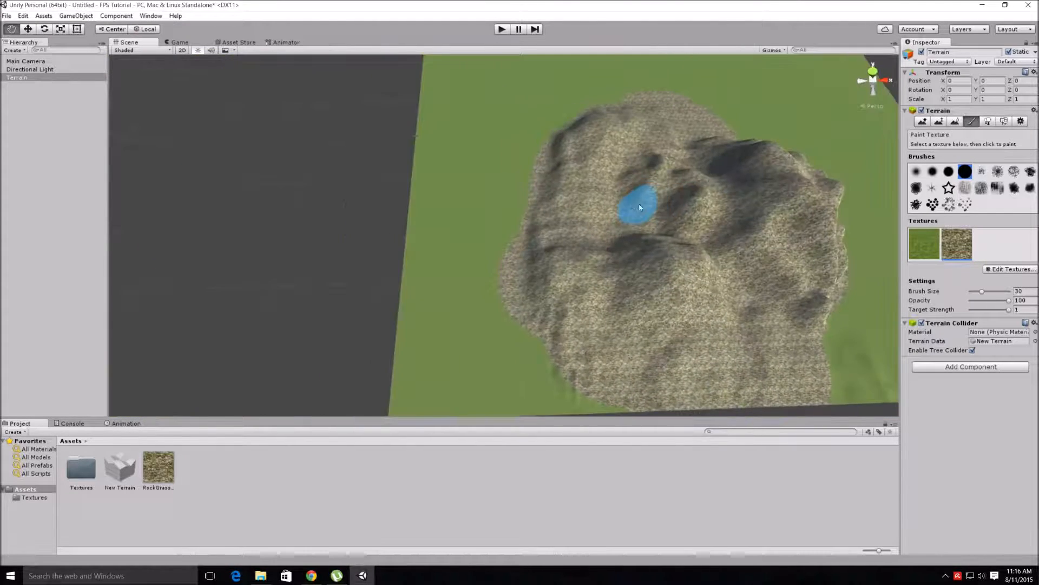
pyautogui.moveTo(644, 208); pyautogui.dragTo(670, 198, button='right')
pyautogui.moveTo(749, 157); pyautogui.dragTo(653, 176, button='middle')
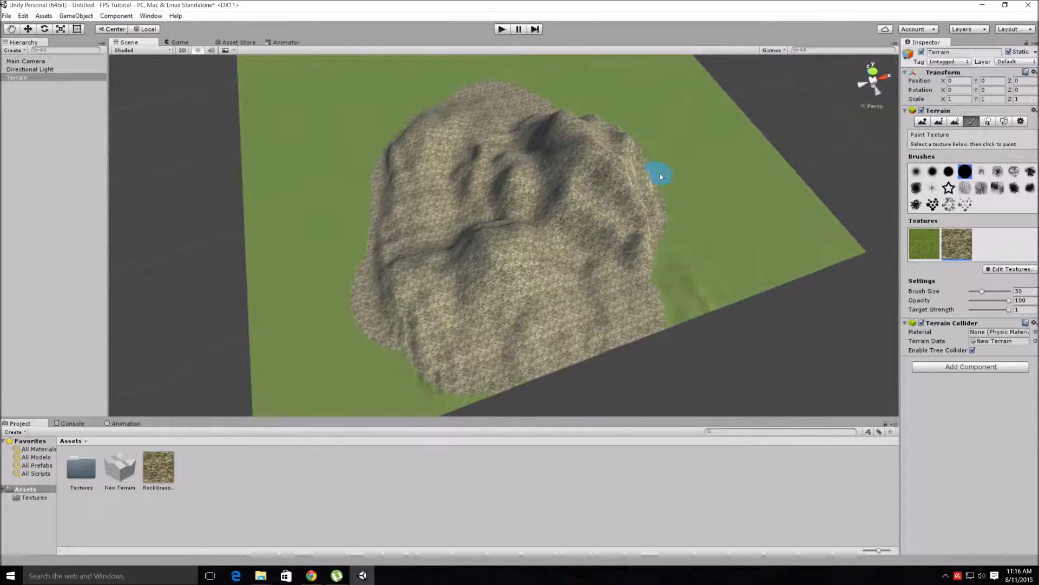
# Trim the near and outer side edges of the rock area with the grass texture, using brush opacity 23 and size 17.
pyautogui.click(930, 247)
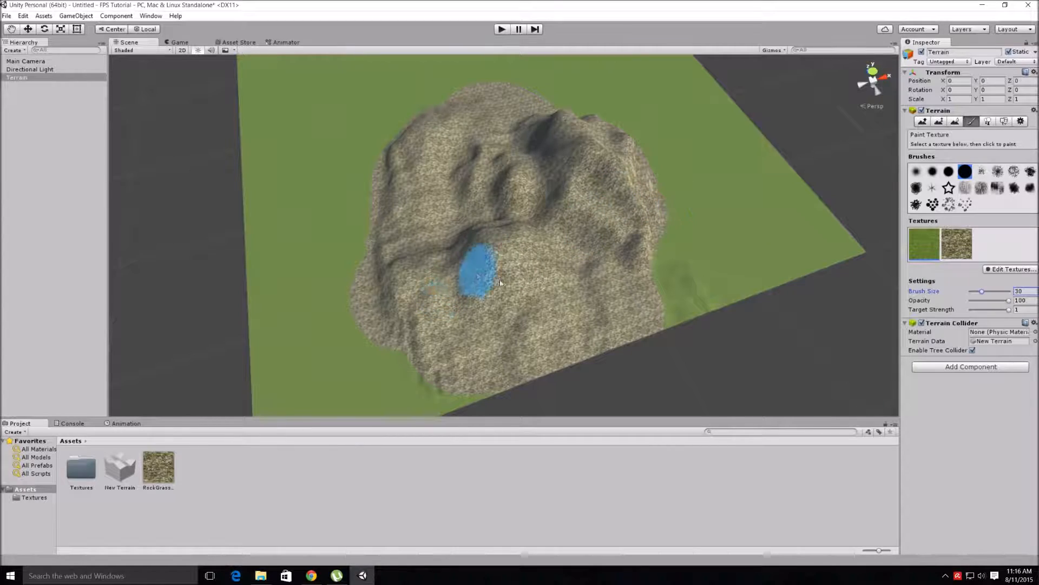
pyautogui.press('f')
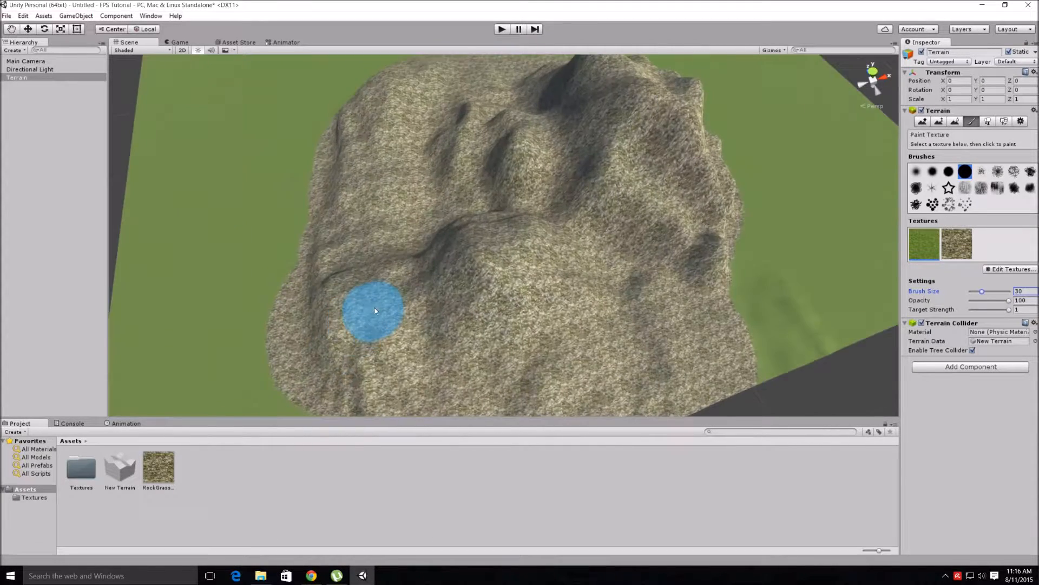
pyautogui.scroll(8, 490, 262)
pyautogui.scroll(-3, 484, 262)
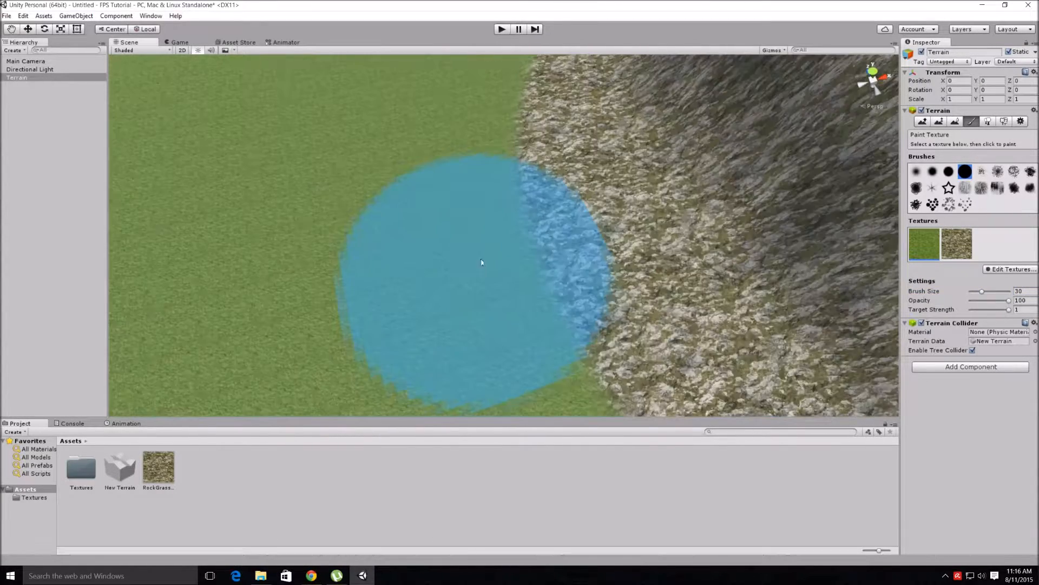
pyautogui.moveTo(744, 353)
pyautogui.mouseDown(button='middle')
pyautogui.moveTo(739, 260)
pyautogui.moveTo(750, 254)
pyautogui.moveTo(721, 146)
pyautogui.mouseUp(button='middle')
pyautogui.scroll(-10, 693, 157)
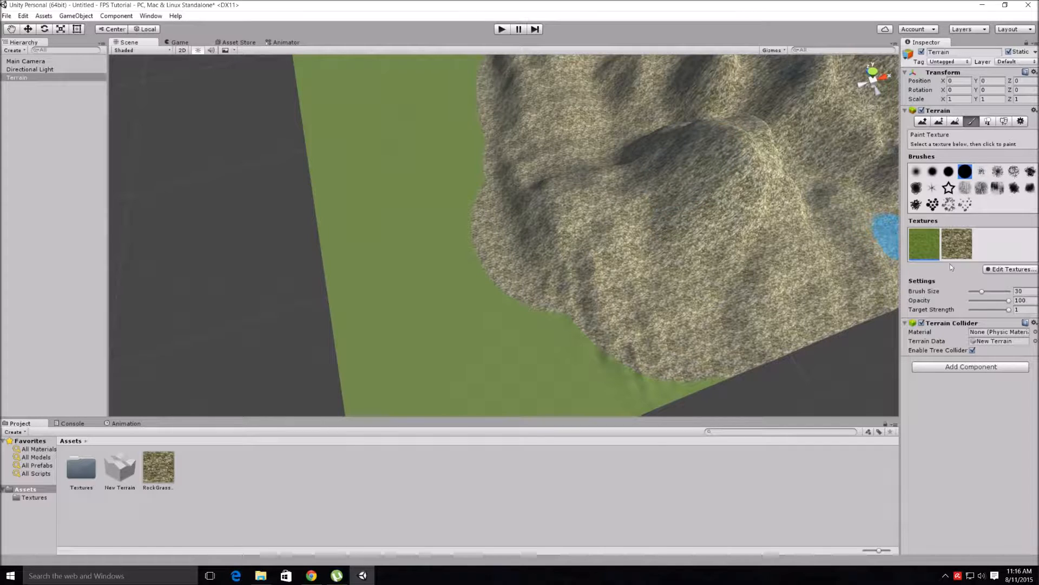
pyautogui.click(1009, 303)
pyautogui.moveTo(999, 301); pyautogui.dragTo(979, 303)
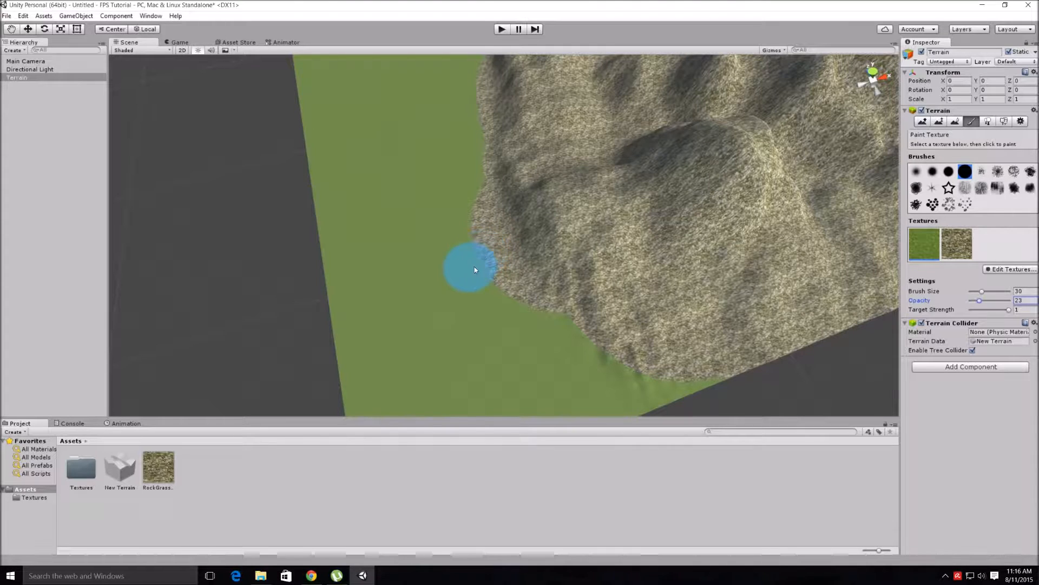
pyautogui.moveTo(983, 290); pyautogui.dragTo(977, 291)
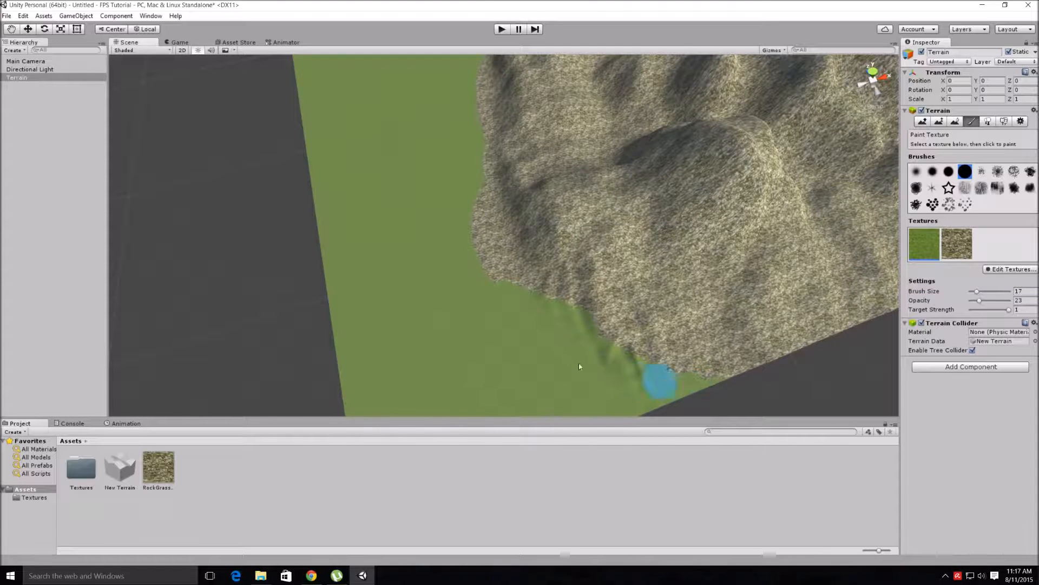
pyautogui.moveTo(495, 292)
pyautogui.mouseDown()
pyautogui.moveTo(473, 251)
pyautogui.moveTo(474, 187)
pyautogui.mouseUp()
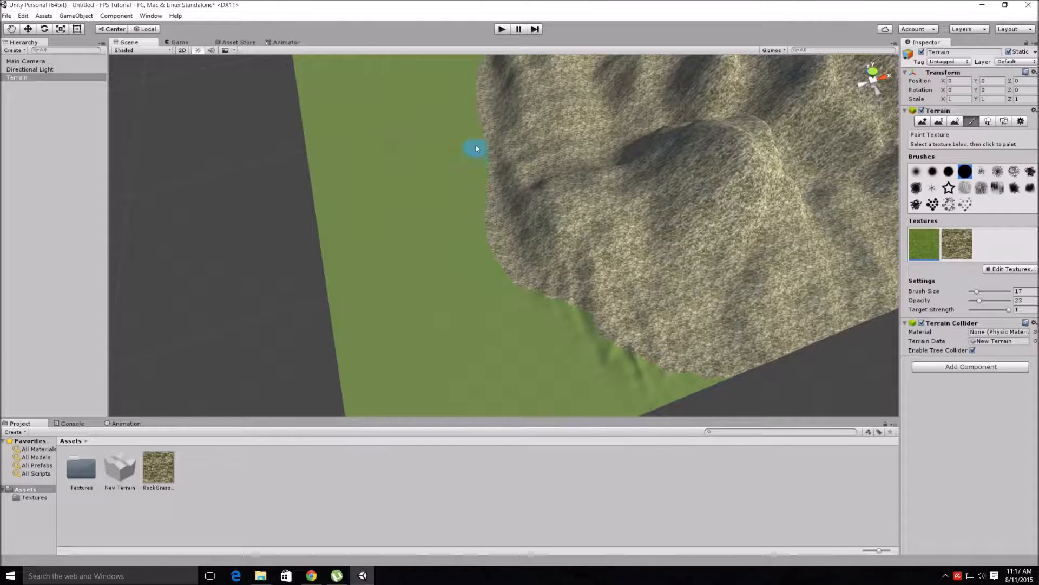
# Paint grass over the far rounded edge of the rock area to make its outline irregular.
pyautogui.moveTo(491, 118); pyautogui.dragTo(534, 374, button='middle')
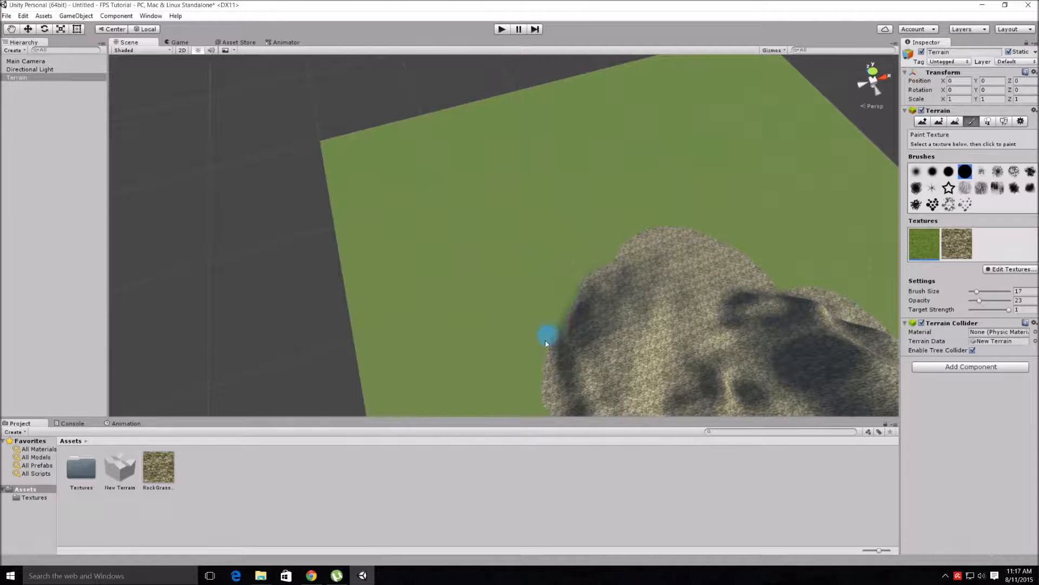
pyautogui.moveTo(536, 390); pyautogui.dragTo(505, 232, button='middle')
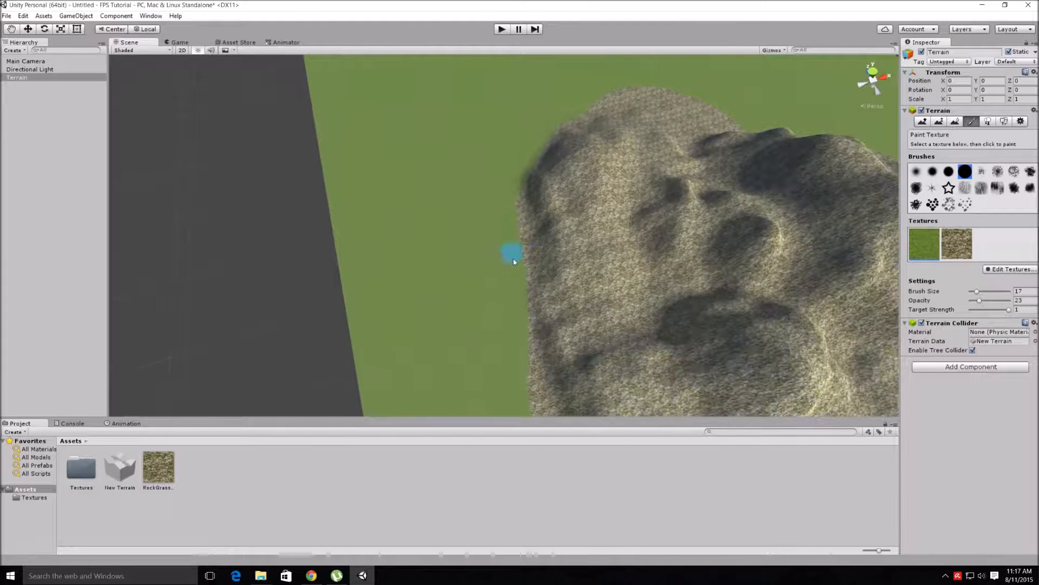
pyautogui.scroll(-5, 509, 265)
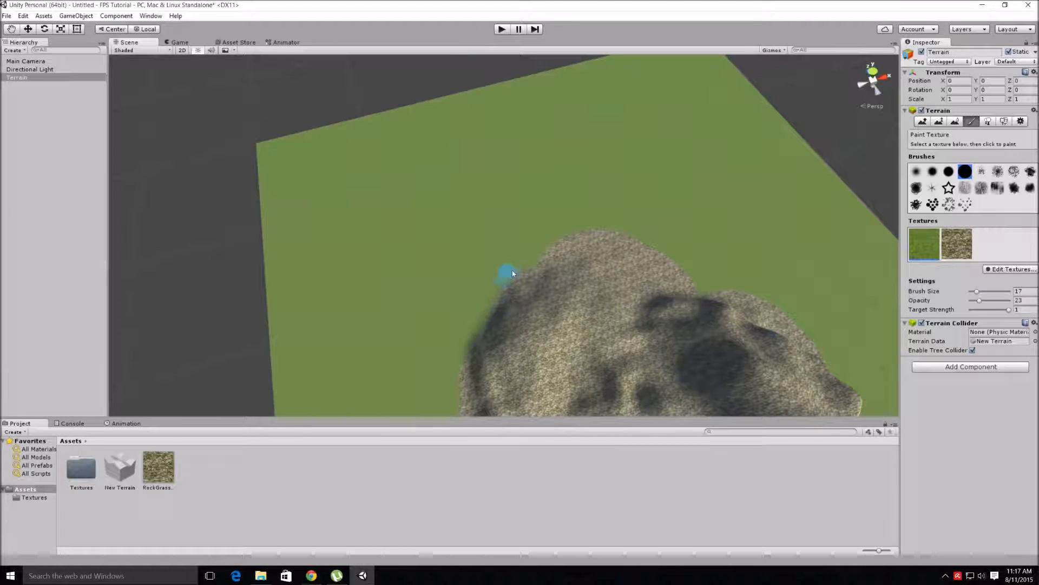
pyautogui.moveTo(560, 241)
pyautogui.mouseDown()
pyautogui.moveTo(588, 237)
pyautogui.moveTo(658, 257)
pyautogui.mouseUp()
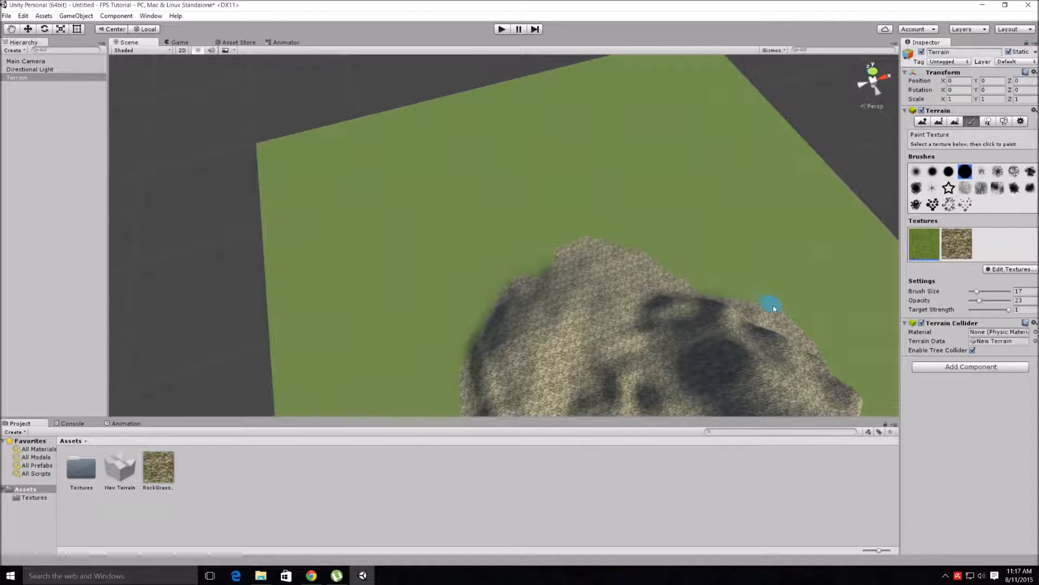
# Paint grass along the foot of the mountains on their opposite side, up to the terrain border.
pyautogui.moveTo(814, 334); pyautogui.dragTo(758, 262, button='right')
pyautogui.moveTo(758, 262); pyautogui.dragTo(545, 230, button='middle')
pyautogui.scroll(5, 677, 137)
pyautogui.moveTo(544, 229); pyautogui.dragTo(389, 259, button='right')
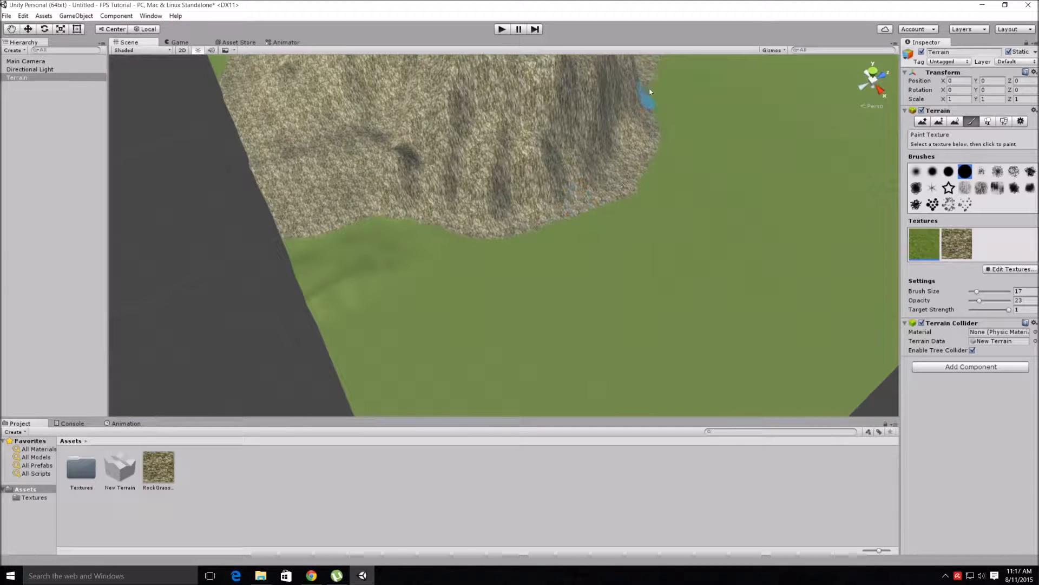
pyautogui.moveTo(615, 206)
pyautogui.mouseDown()
pyautogui.moveTo(471, 235)
pyautogui.moveTo(340, 228)
pyautogui.mouseUp()
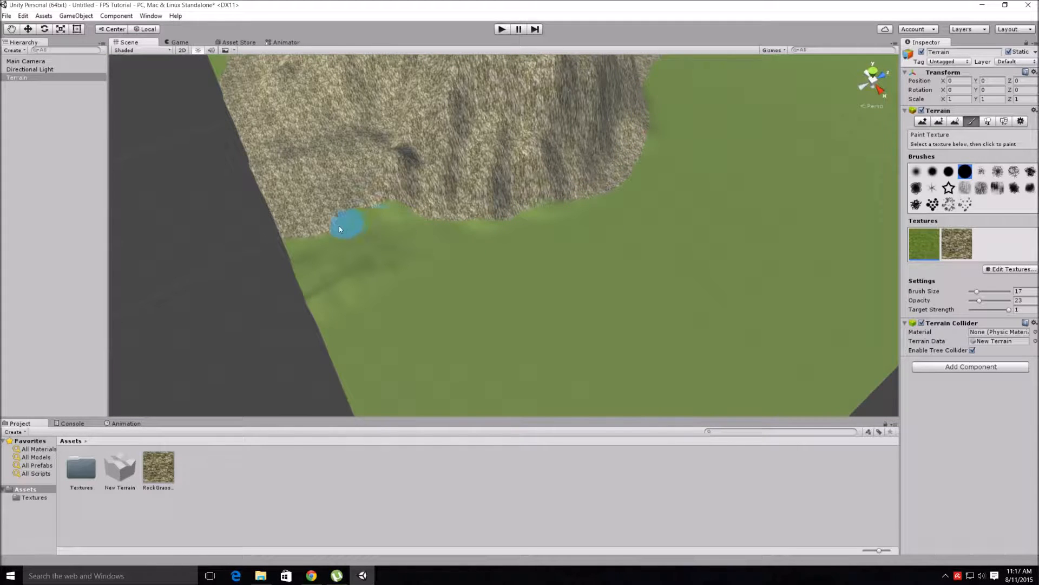
# Examine the rock and grass texturing of the mountains up close and from several sides.
pyautogui.moveTo(677, 231)
pyautogui.mouseDown(button='right')
pyautogui.moveTo(585, 232)
pyautogui.moveTo(456, 98)
pyautogui.moveTo(406, 104)
pyautogui.moveTo(726, 124)
pyautogui.mouseUp(button='right')
pyautogui.moveTo(578, 120); pyautogui.dragTo(710, 137, button='right')
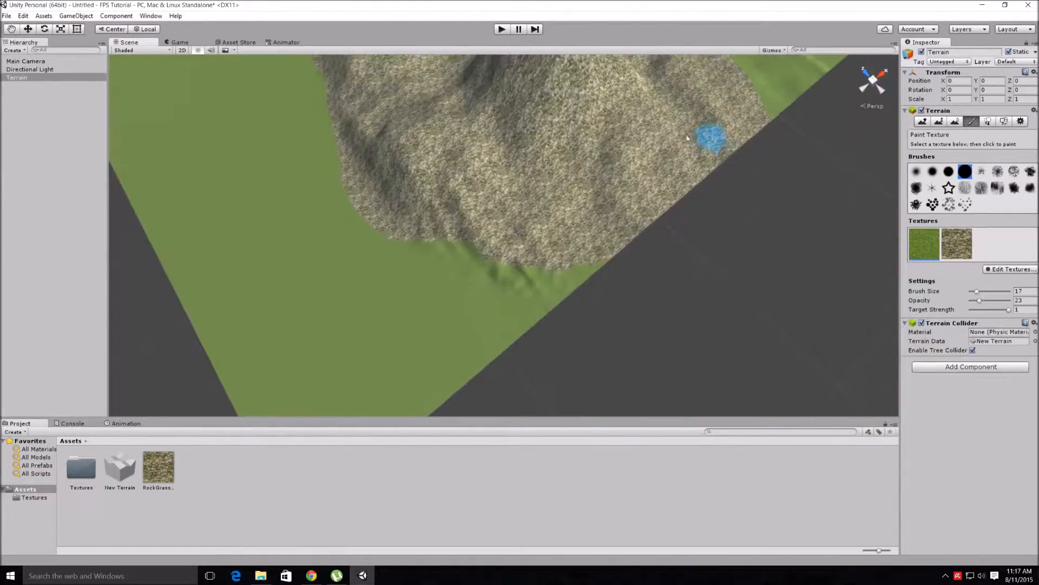
pyautogui.scroll(8, 574, 97)
pyautogui.scroll(4, 575, 98)
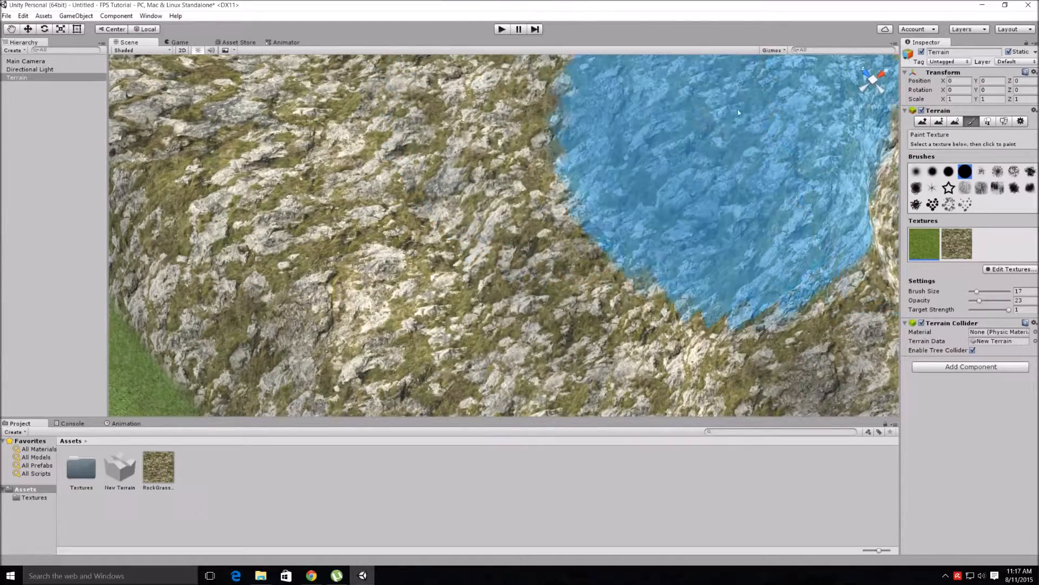
pyautogui.scroll(-10, 723, 95)
pyautogui.moveTo(564, 90); pyautogui.dragTo(686, 154, button='middle')
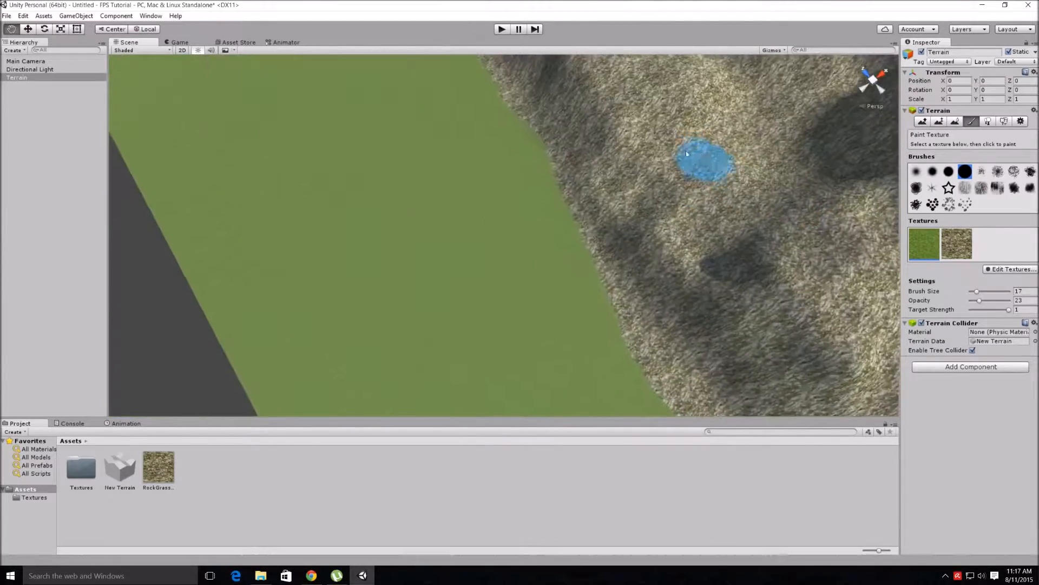
pyautogui.moveTo(687, 154); pyautogui.dragTo(754, 94, button='right')
pyautogui.scroll(-6, 714, 105)
pyautogui.moveTo(546, 116); pyautogui.dragTo(663, 125, button='middle')
pyautogui.moveTo(567, 122); pyautogui.dragTo(582, 96, button='right')
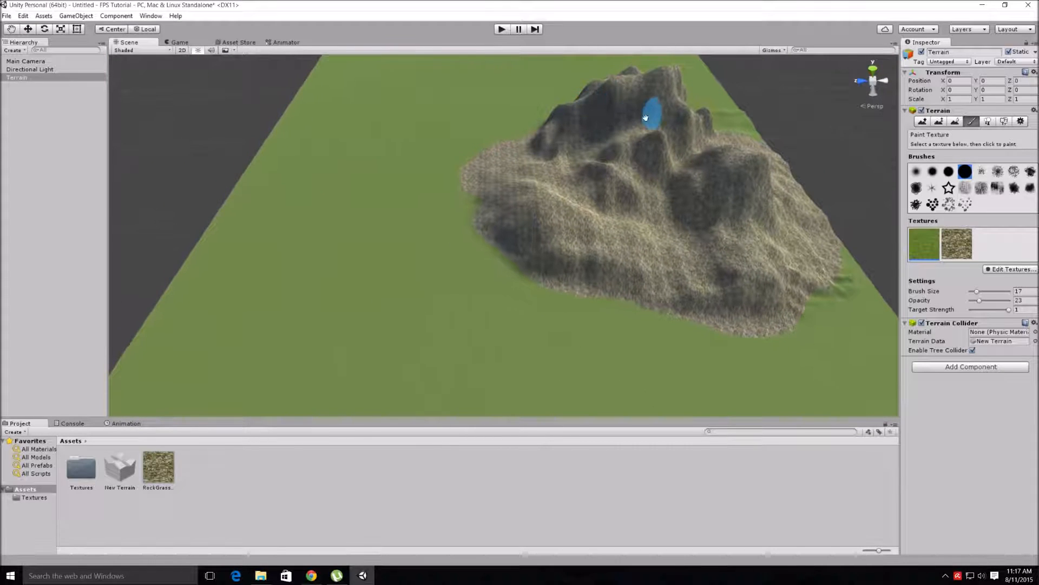
pyautogui.moveTo(645, 118); pyautogui.dragTo(538, 128, button='middle')
pyautogui.moveTo(455, 139); pyautogui.dragTo(557, 121, button='middle')
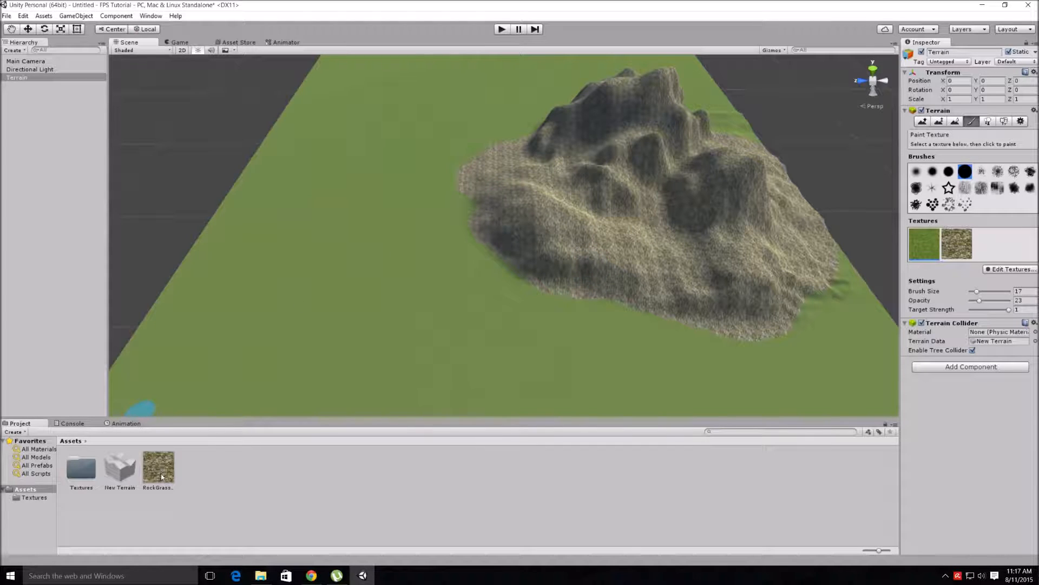
# Move the RockGrassy image from Assets into the Textures folder.
pyautogui.moveTo(159, 472); pyautogui.dragTo(81, 470)
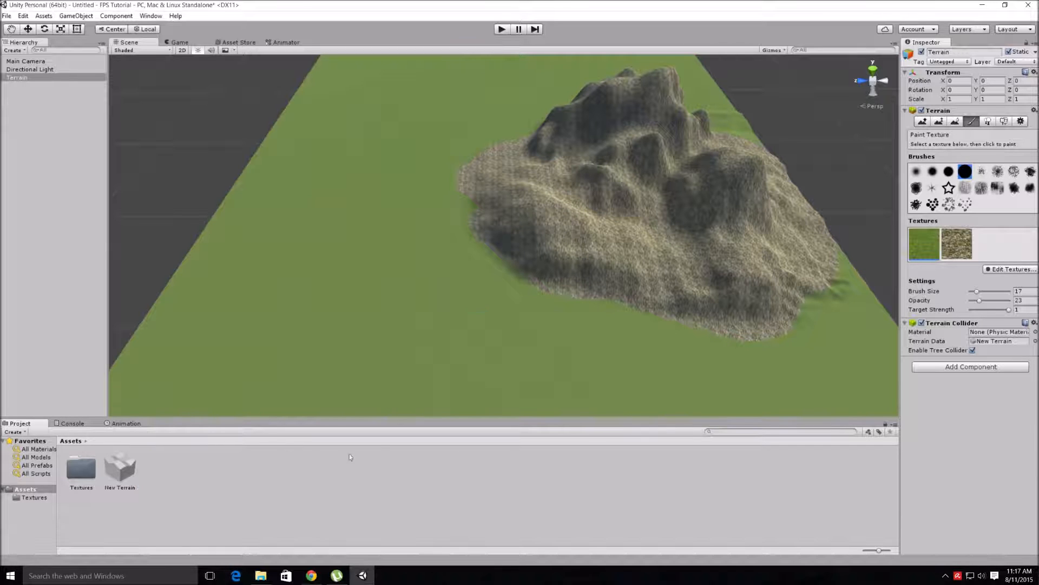
pyautogui.click(43, 16)
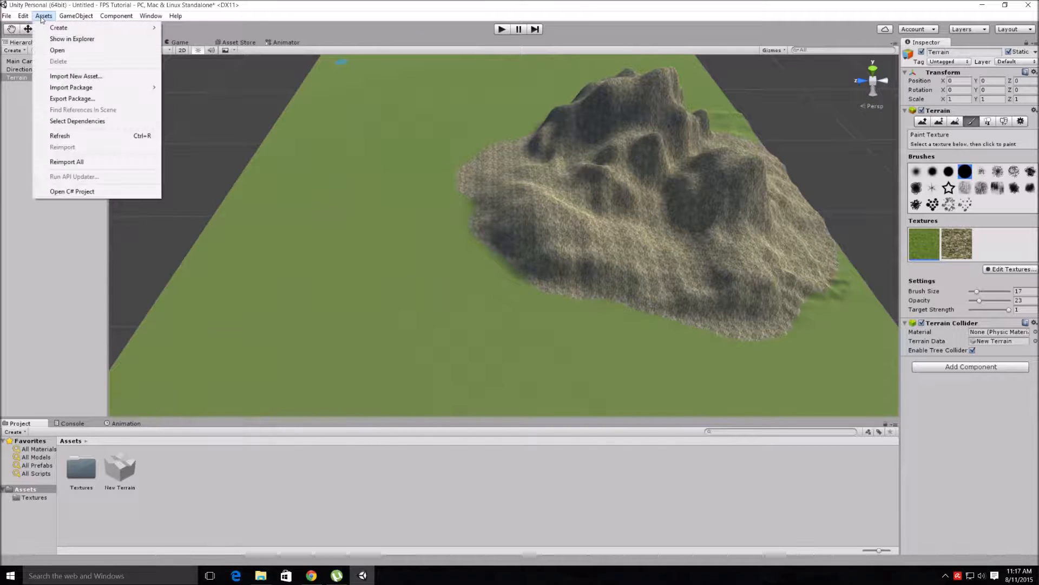
pyautogui.click(74, 78)
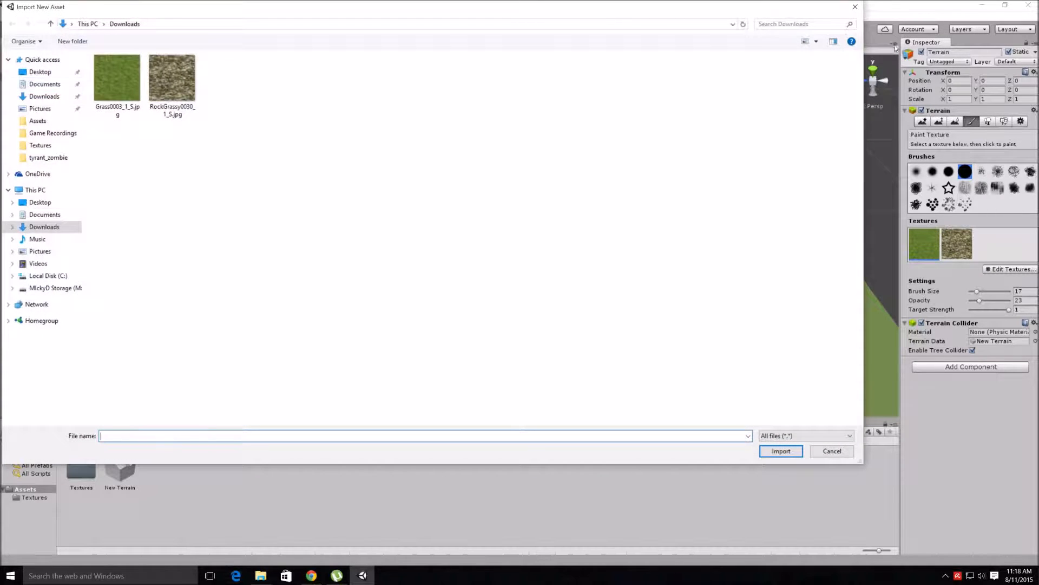
pyautogui.click(856, 6)
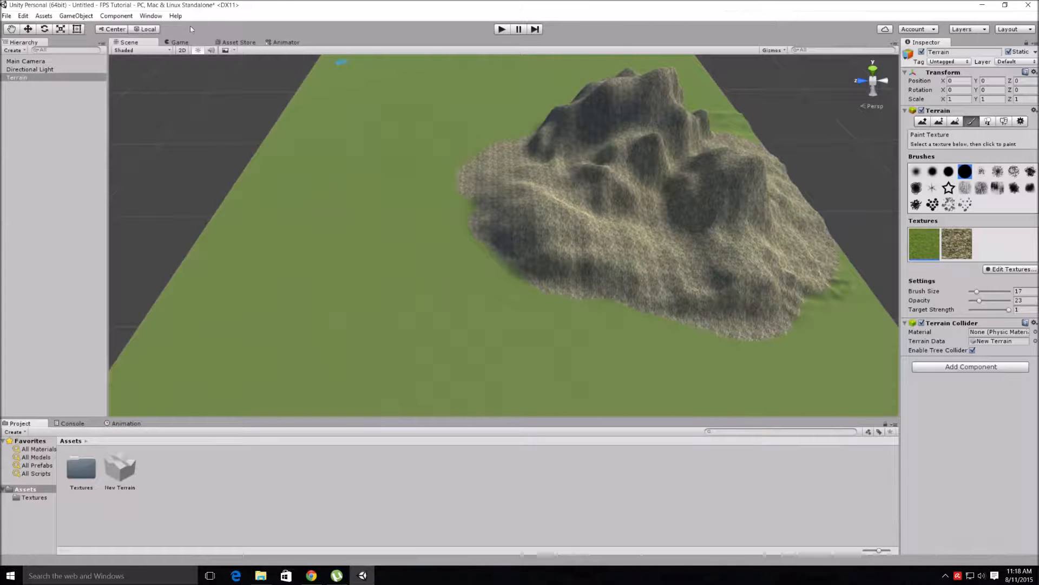
# Import the complete Characters standard package into the project.
pyautogui.click(53, 17)
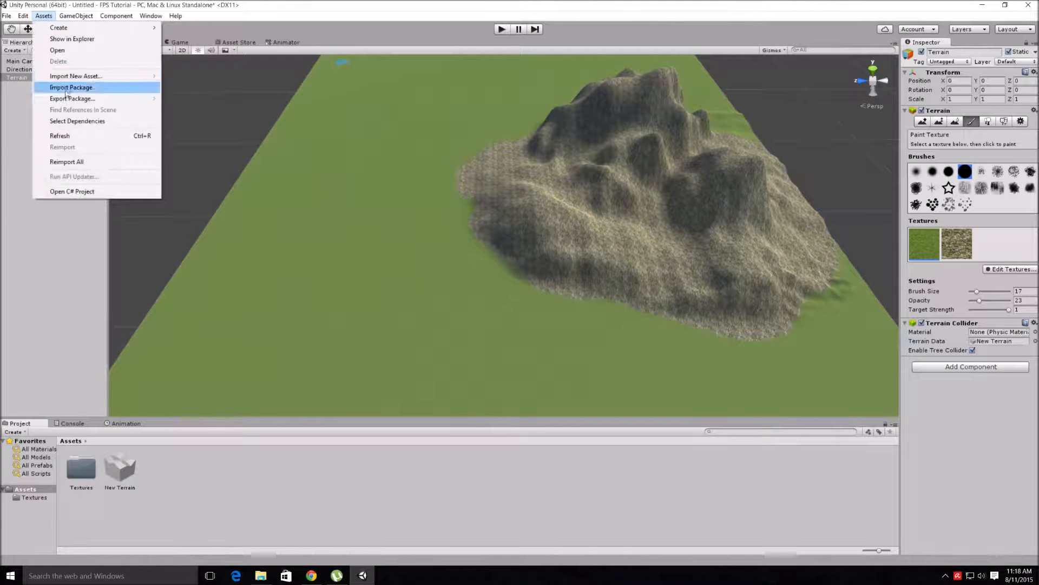
pyautogui.moveTo(67, 90)
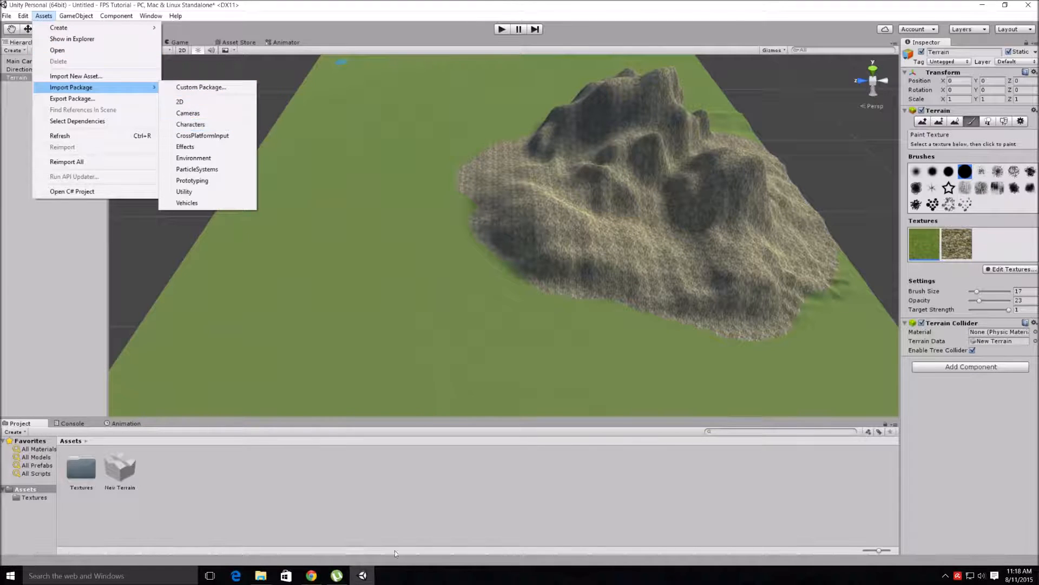
pyautogui.click(373, 524)
pyautogui.click(44, 15)
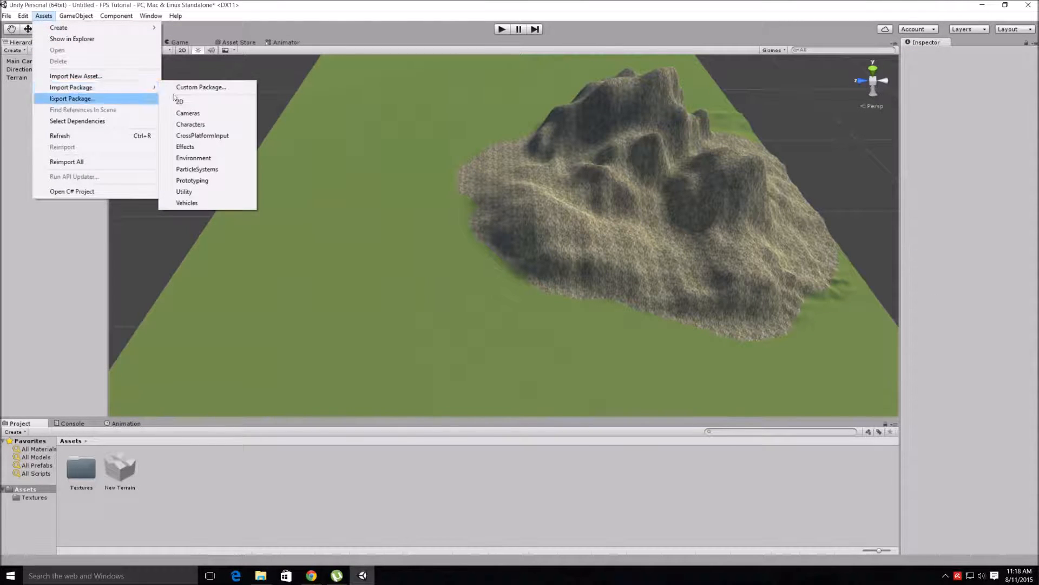
pyautogui.click(191, 129)
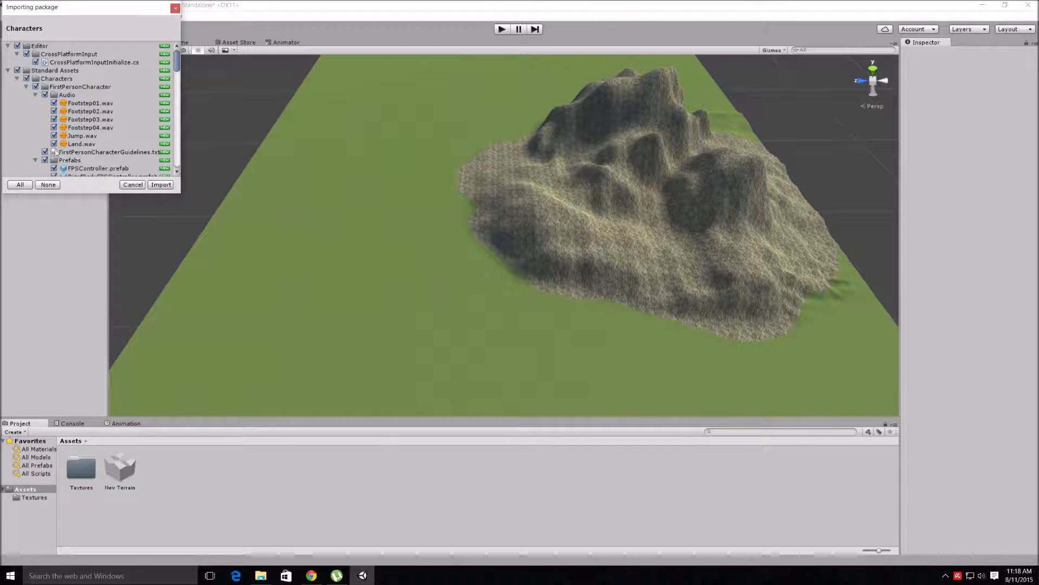
pyautogui.click(164, 187)
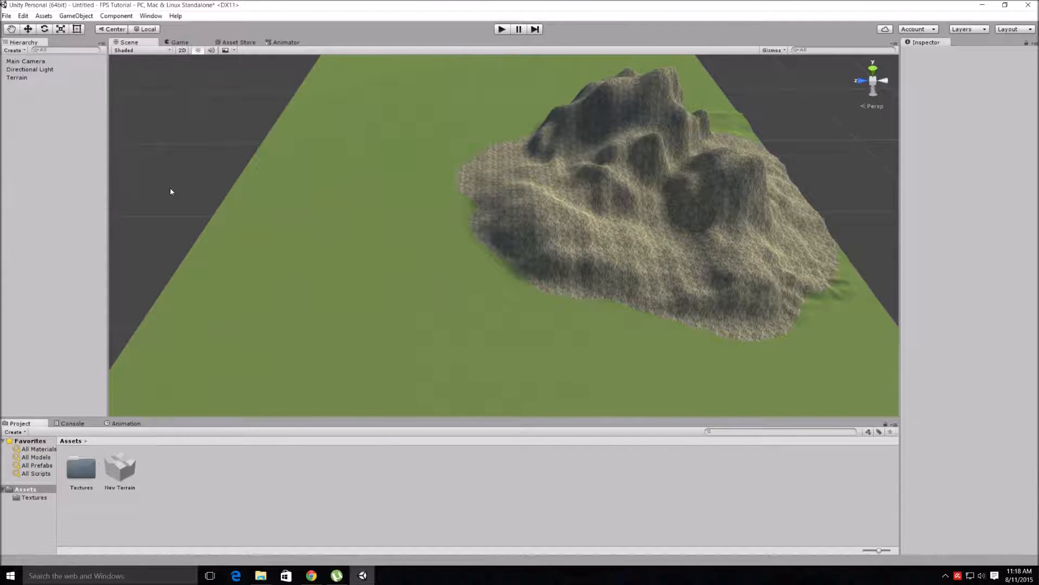
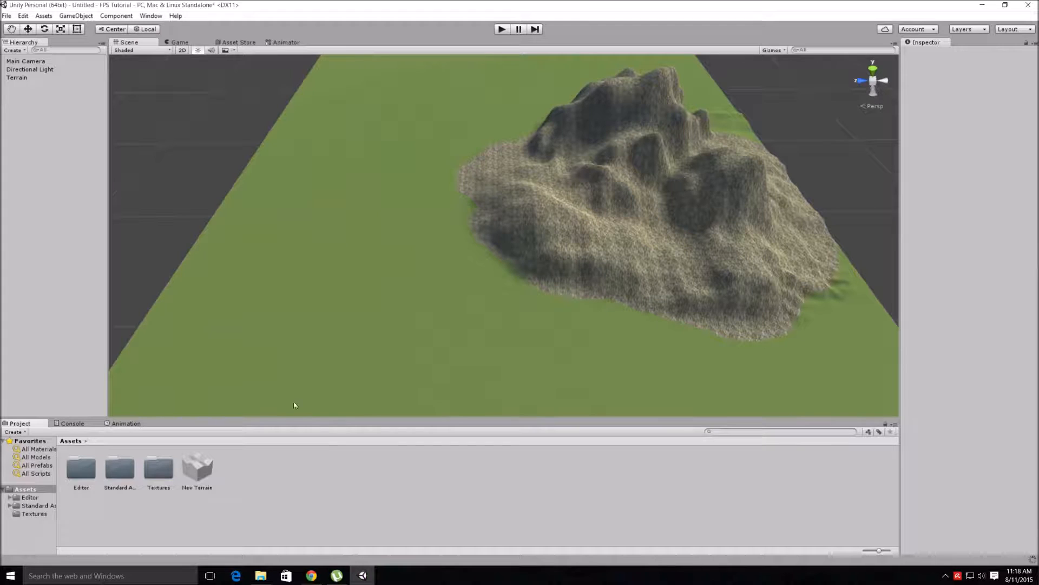
# Open the Prefabs folder of FirstPersonCharacter, inside Characters in the Standard Assets.
pyautogui.doubleClick(125, 471)
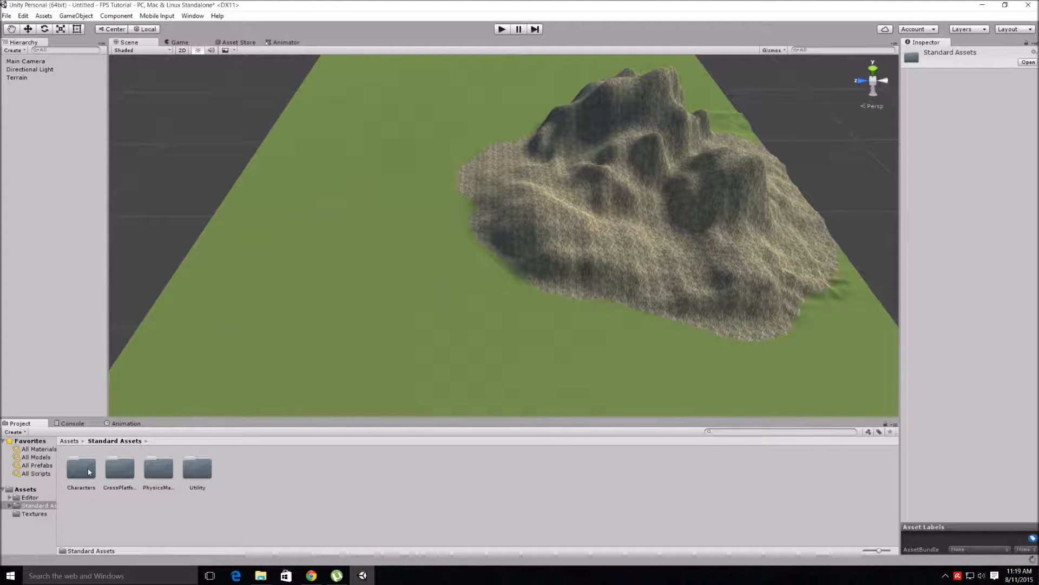
pyautogui.click(69, 441)
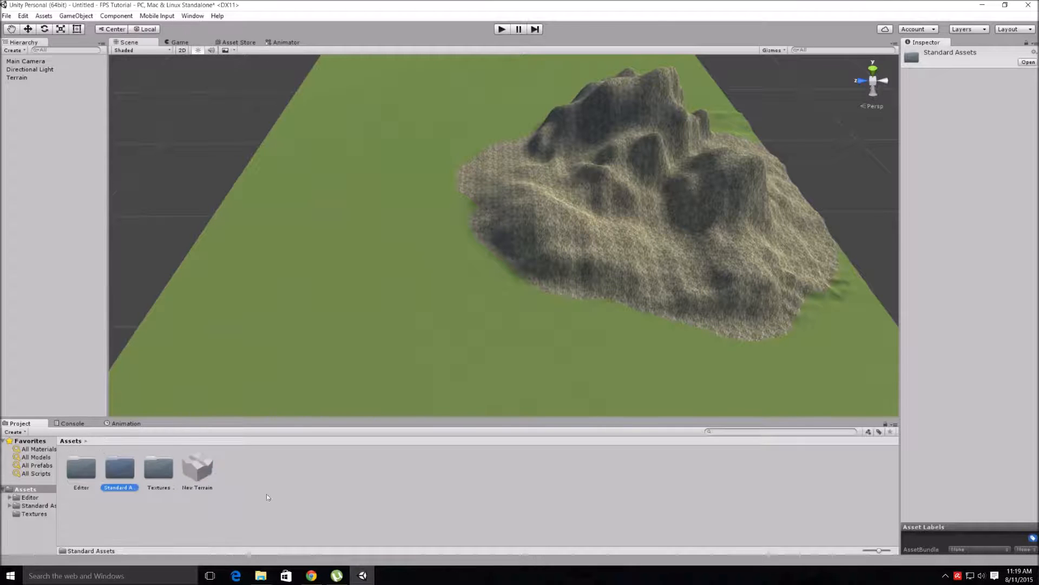
pyautogui.doubleClick(119, 476)
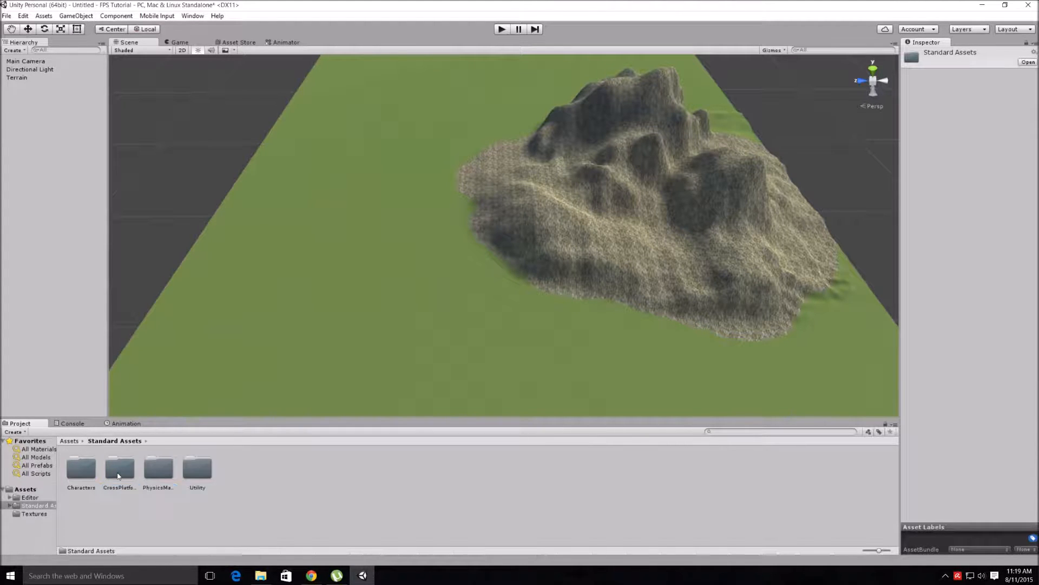
pyautogui.doubleClick(83, 470)
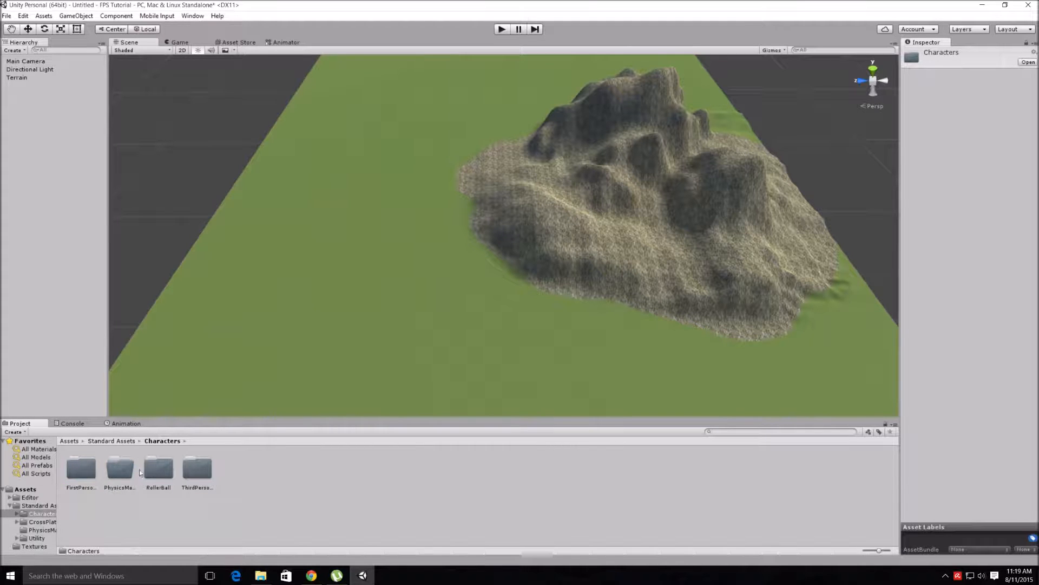
pyautogui.click(84, 473)
pyautogui.doubleClick(84, 473)
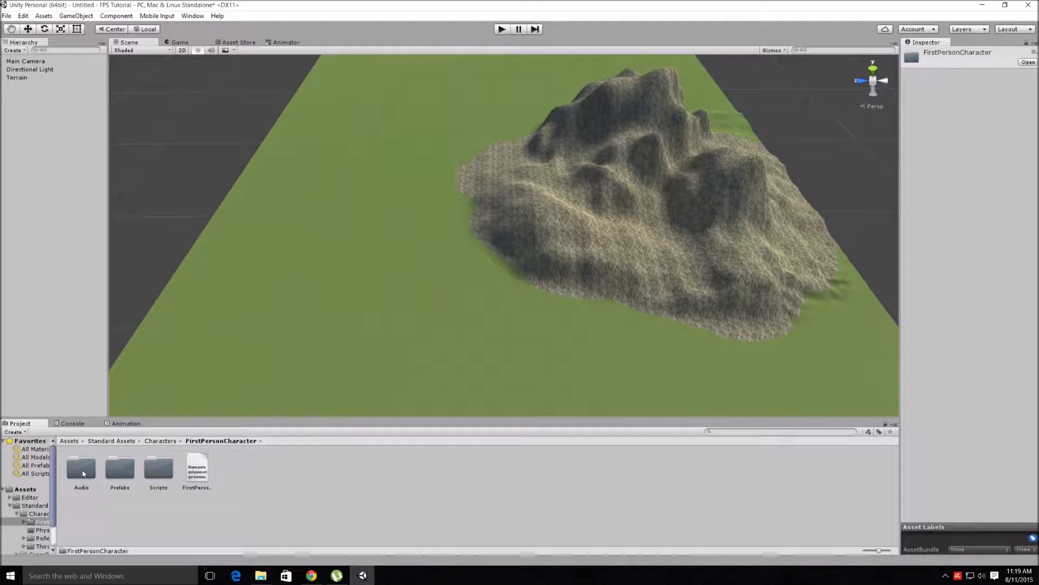
pyautogui.doubleClick(120, 469)
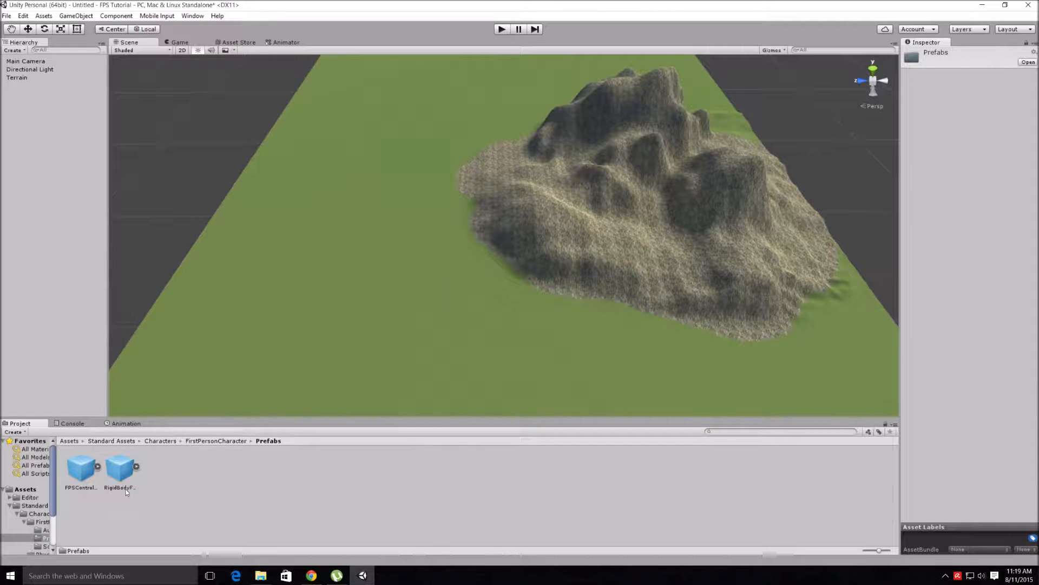
# Place the FPSController prefab on the grass beside the mountains, at about X 132, Z 301.
pyautogui.click(79, 469)
pyautogui.moveTo(80, 469); pyautogui.dragTo(236, 347)
pyautogui.moveTo(444, 287); pyautogui.dragTo(444, 287)
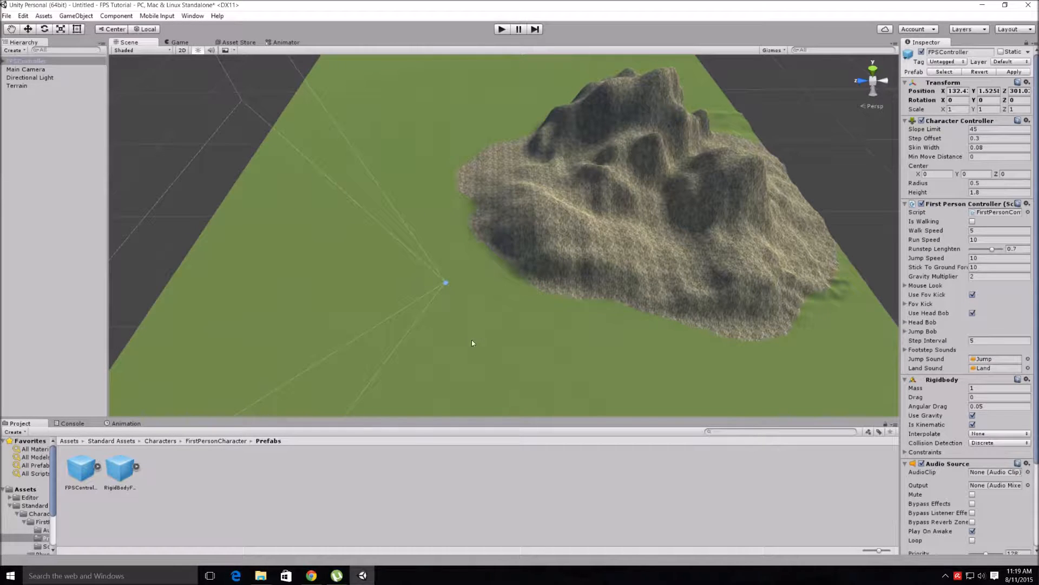
# Examine where the FPSController sits on the grass relative to the mountains, from near and far.
pyautogui.scroll(6, 479, 342)
pyautogui.moveTo(469, 340); pyautogui.dragTo(550, 319, button='middle')
pyautogui.scroll(3, 557, 250)
pyautogui.moveTo(541, 363); pyautogui.dragTo(521, 255, button='middle')
pyautogui.scroll(-5, 633, 292)
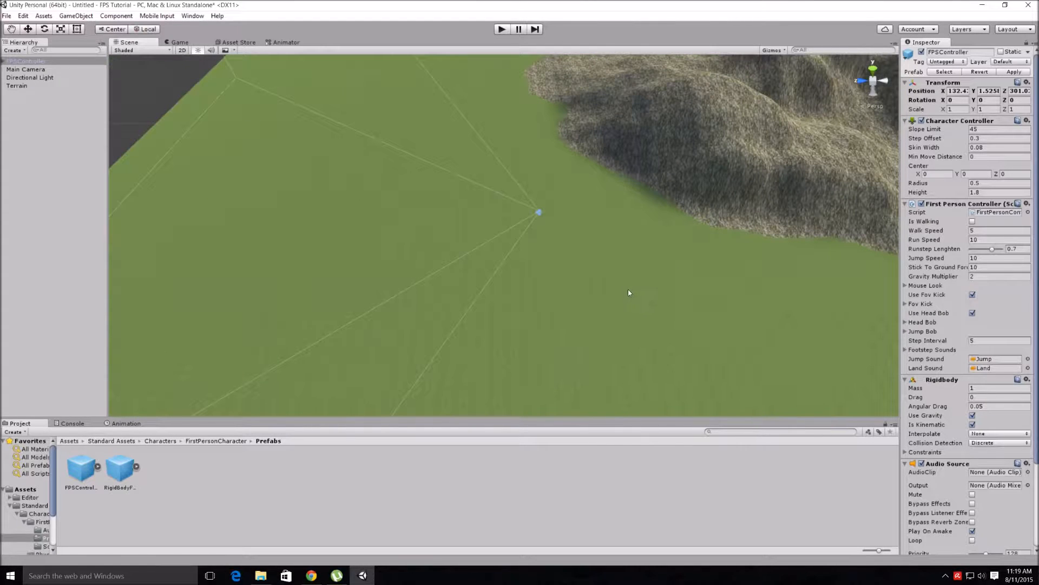
pyautogui.scroll(-10, 436, 248)
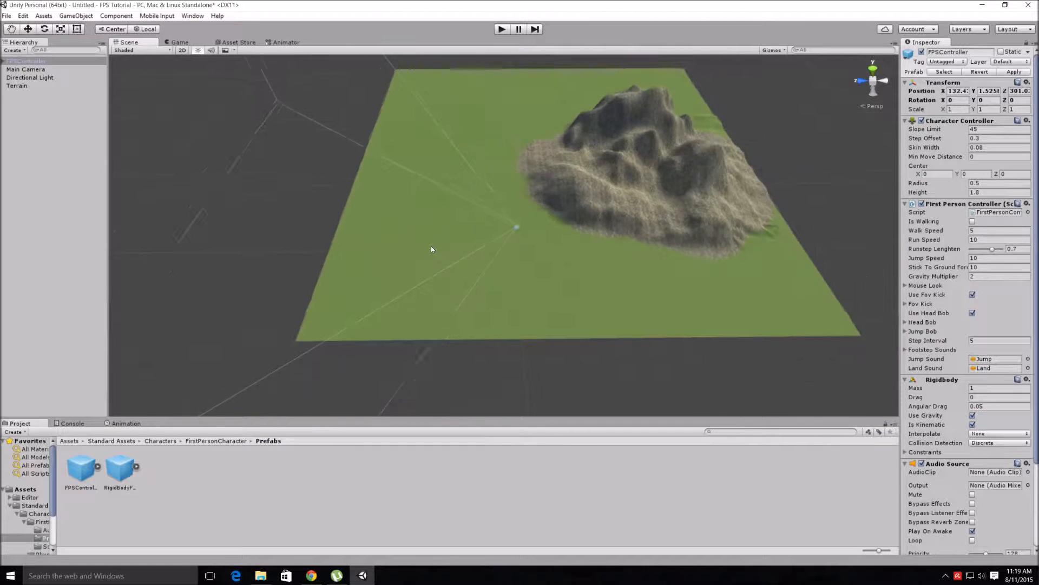
pyautogui.moveTo(534, 247); pyautogui.dragTo(432, 246, button='middle')
pyautogui.scroll(5, 429, 254)
pyautogui.moveTo(514, 257); pyautogui.dragTo(669, 252, button='middle')
pyautogui.scroll(3, 508, 242)
pyautogui.scroll(-6, 509, 242)
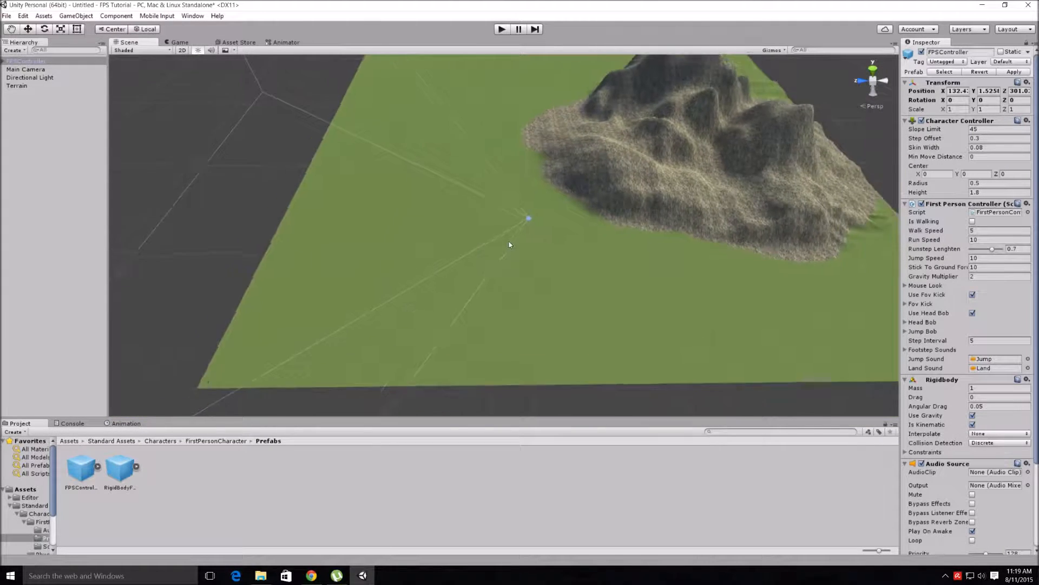
# Focus on the FPSController and raise it vertically out of the ground to a Y position of about 1.233.
pyautogui.doubleClick(33, 63)
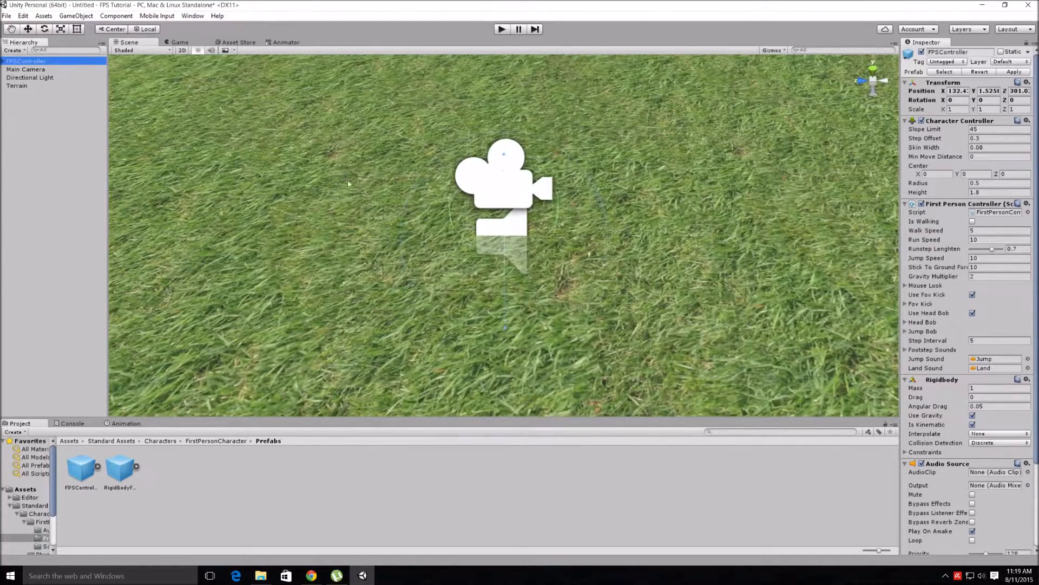
pyautogui.scroll(-5, 414, 184)
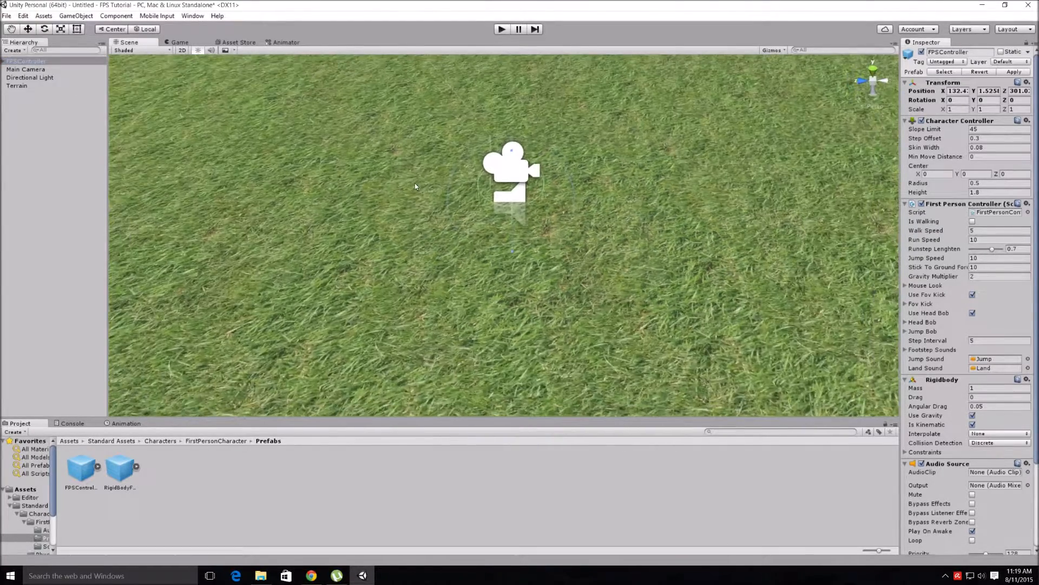
pyautogui.scroll(-4, 415, 183)
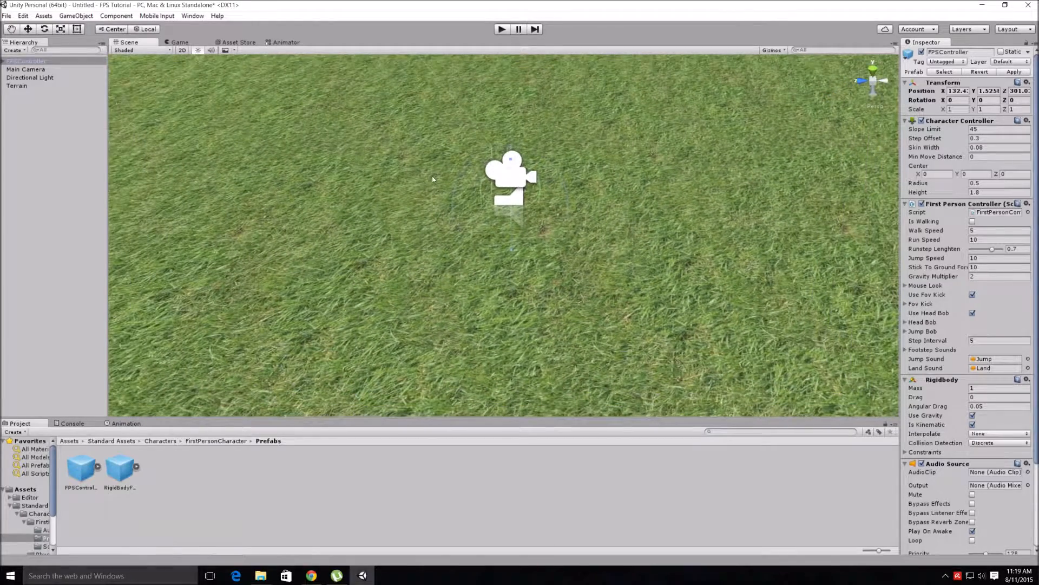
pyautogui.moveTo(516, 197); pyautogui.dragTo(546, 224, button='middle')
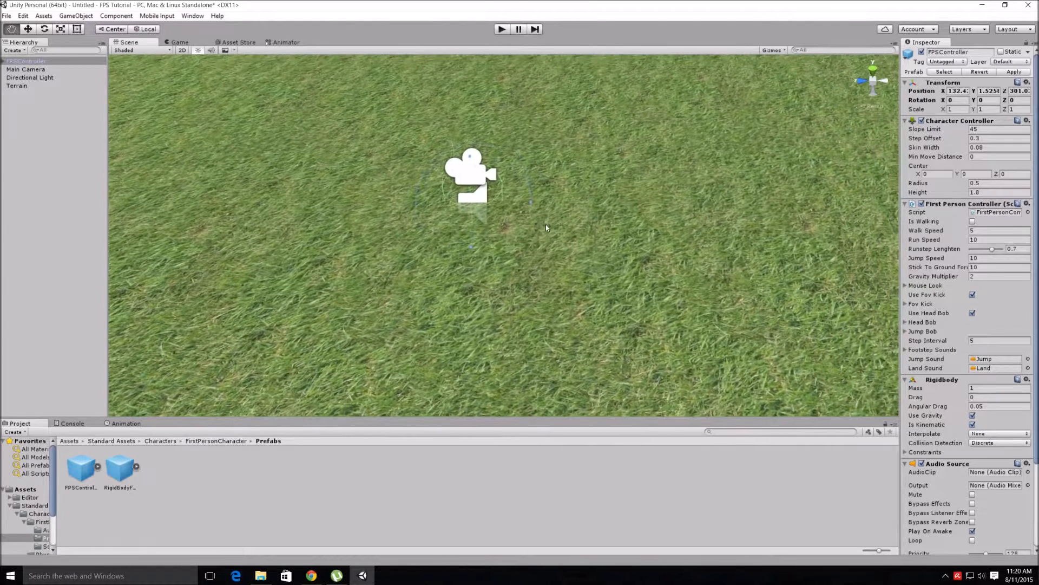
pyautogui.click(28, 30)
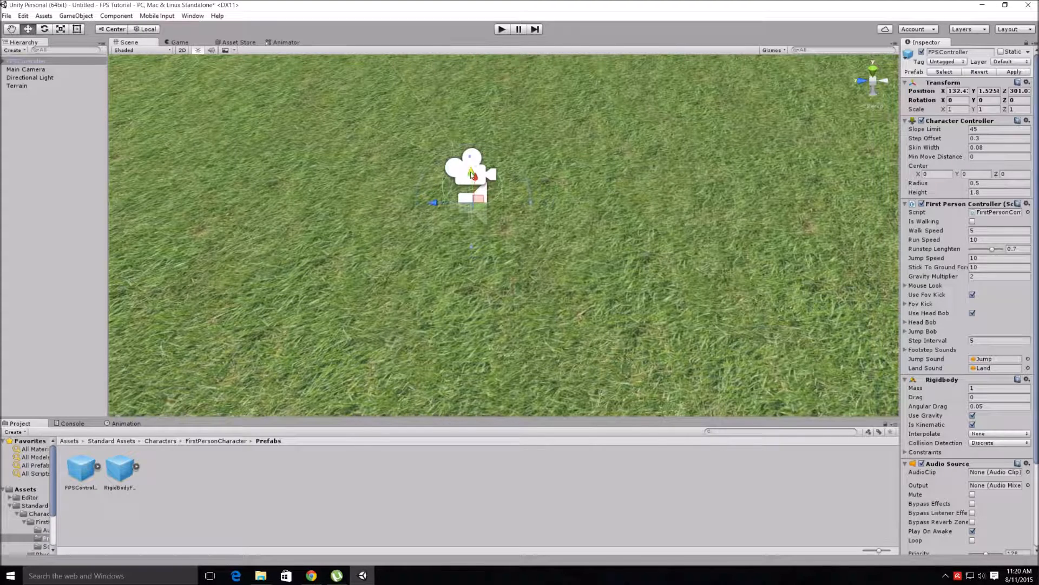
pyautogui.moveTo(472, 173); pyautogui.dragTo(466, 128)
pyautogui.moveTo(558, 222); pyautogui.dragTo(561, 173, button='middle')
pyautogui.moveTo(561, 172); pyautogui.dragTo(559, 111, button='right')
pyautogui.moveTo(557, 242); pyautogui.dragTo(554, 273, button='middle')
pyautogui.scroll(-6, 550, 254)
pyautogui.scroll(-4, 550, 256)
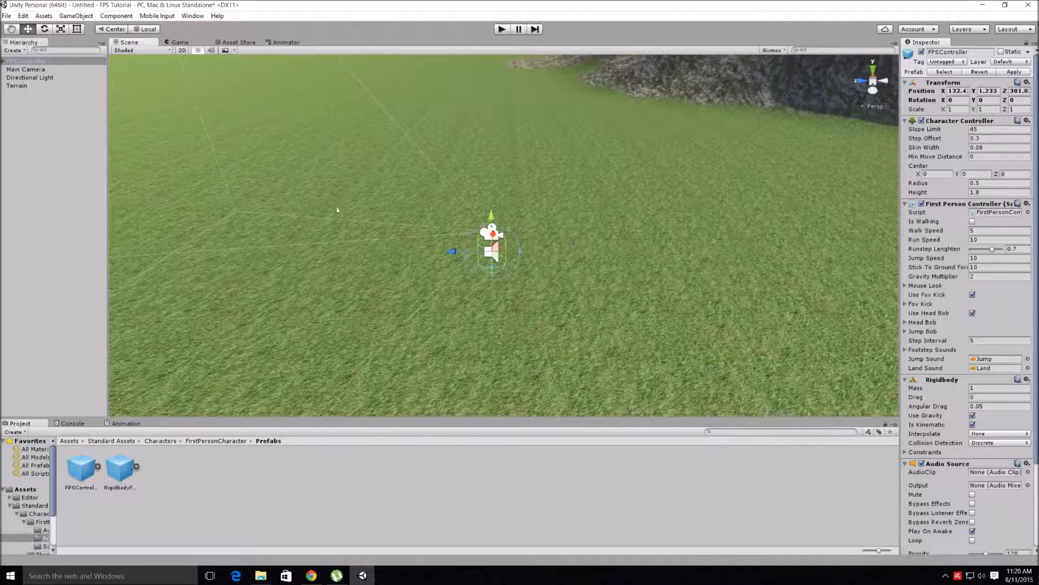
# Set the FPSController's Y rotation to 90.
pyautogui.moveTo(604, 186); pyautogui.dragTo(550, 149, button='right')
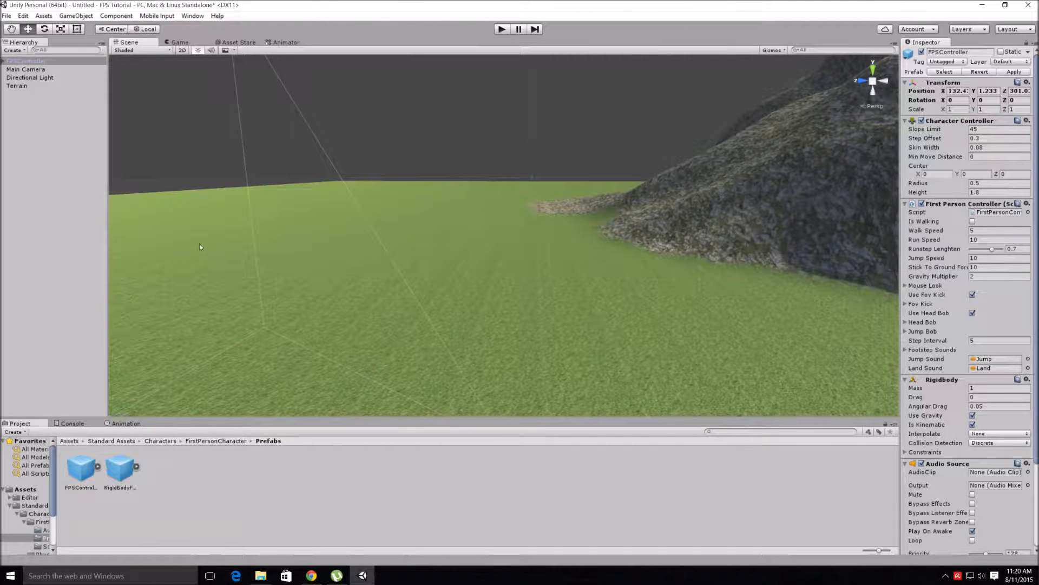
pyautogui.click(13, 61)
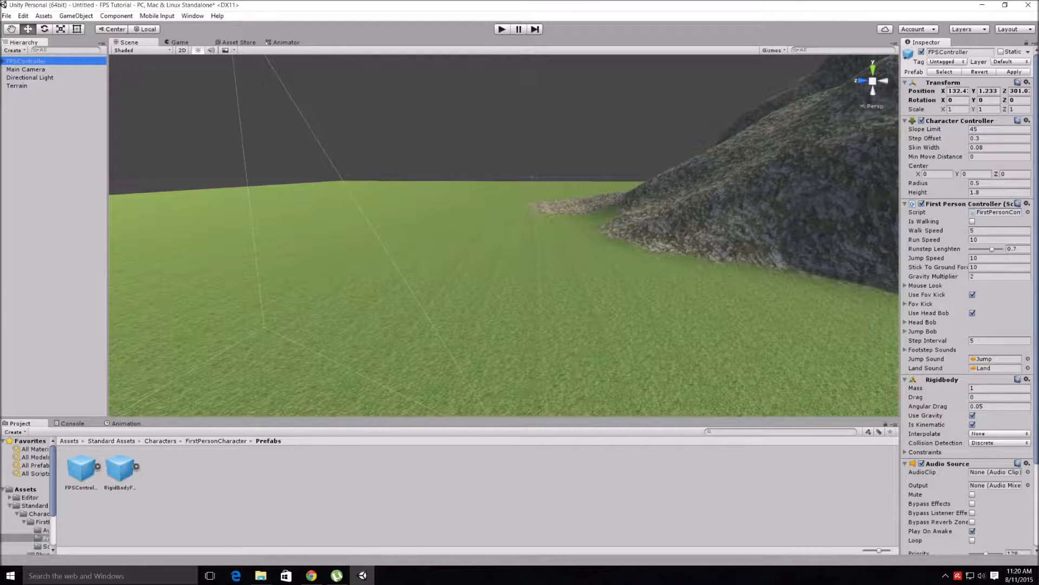
pyautogui.click(994, 100)
pyautogui.write('9')
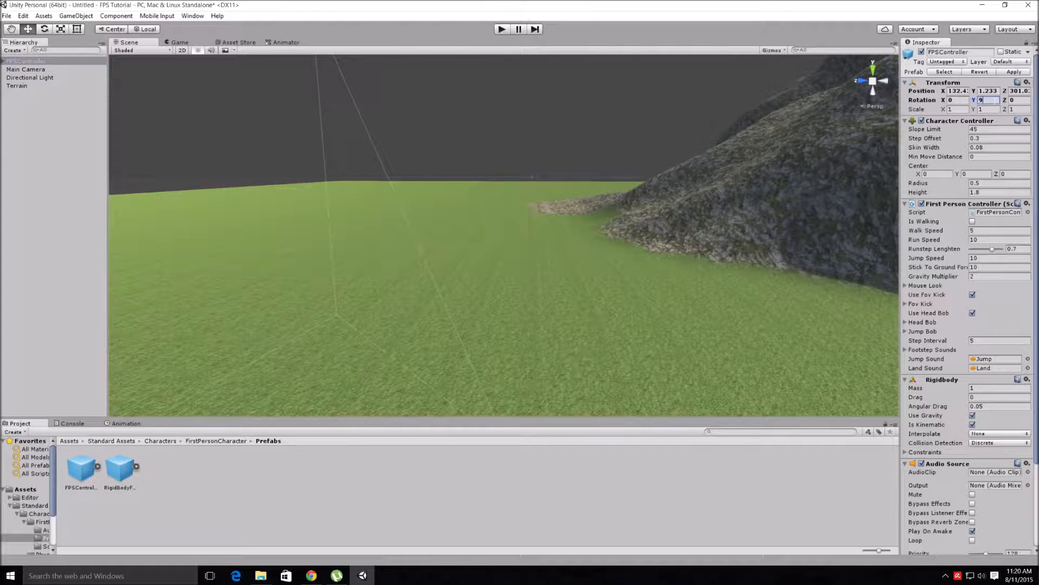
pyautogui.write('0')
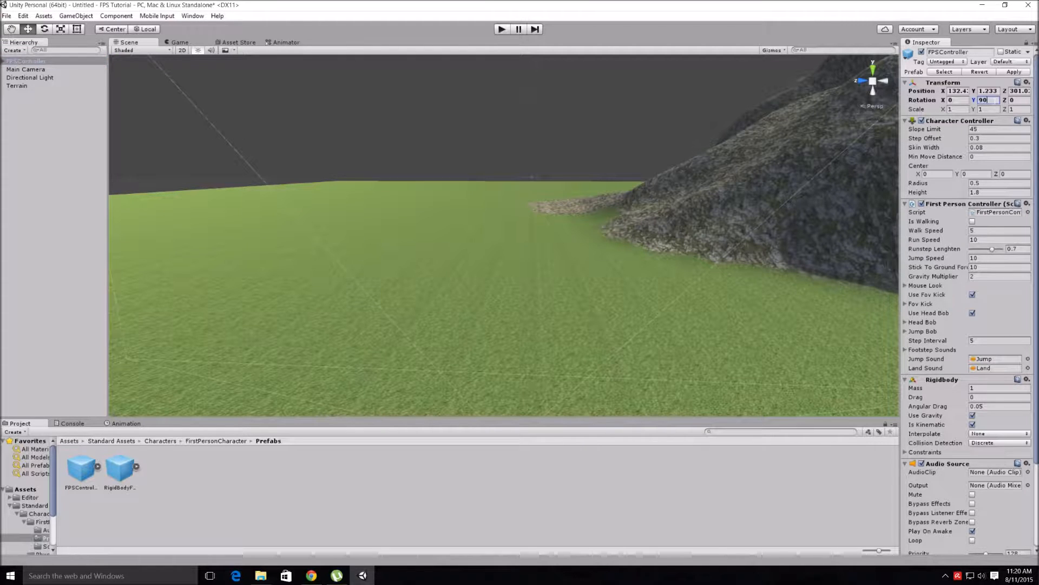
pyautogui.scroll(-5, 661, 240)
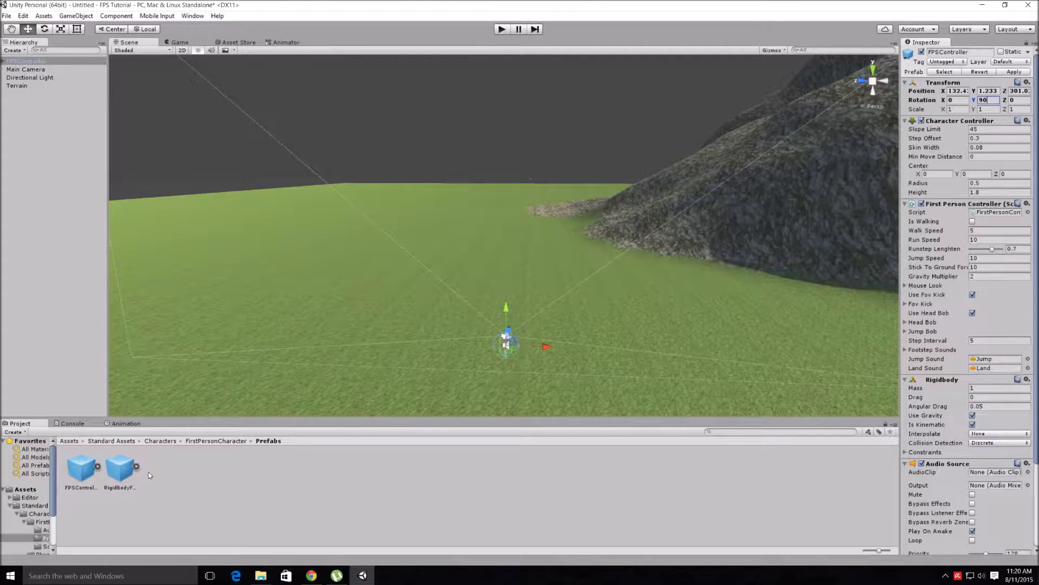
# Return to the root Assets folder and look through the FPSController's component settings down to its Audio Source.
pyautogui.click(71, 441)
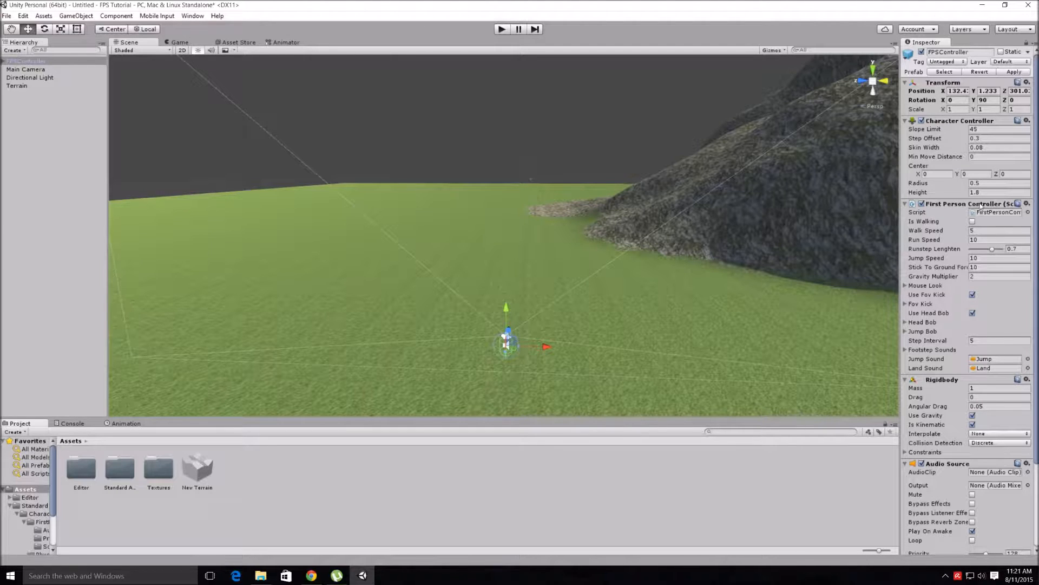
pyautogui.scroll(-5, 965, 243)
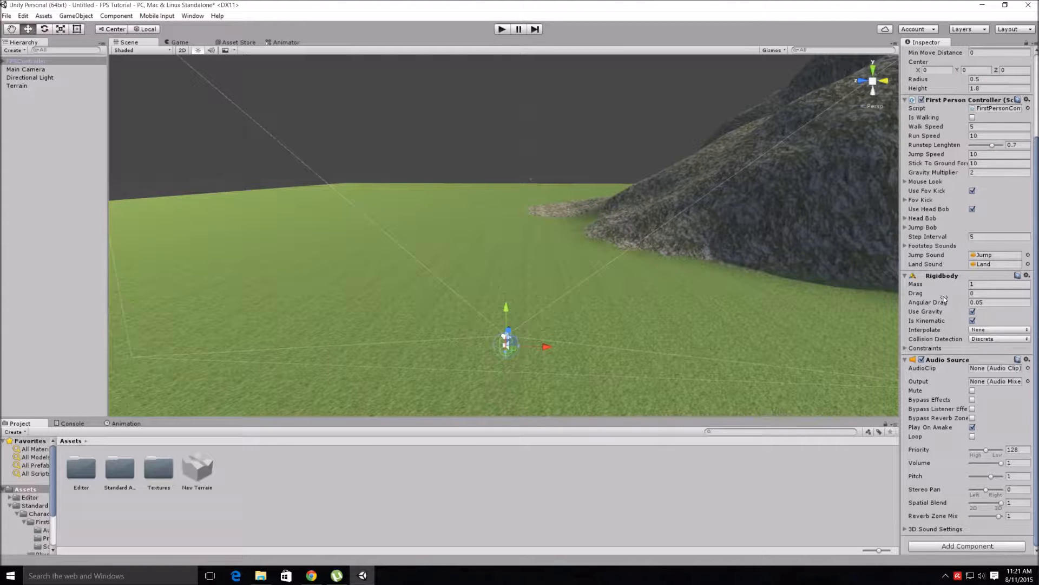
pyautogui.scroll(5, 934, 306)
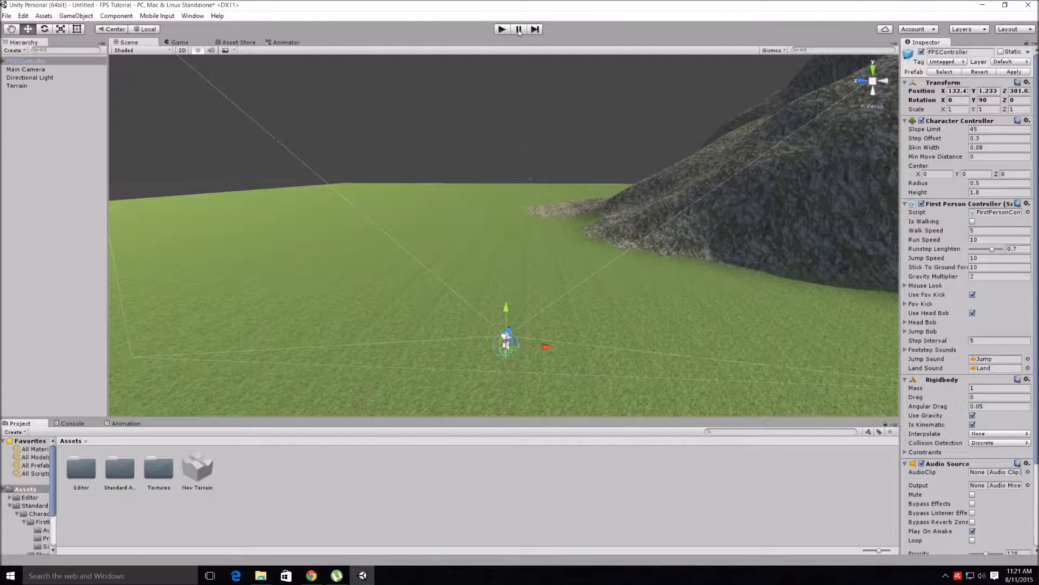
# Play-test the scene by walking, running and jumping from the grass up the mountain, and stop play mode.
pyautogui.click(502, 31)
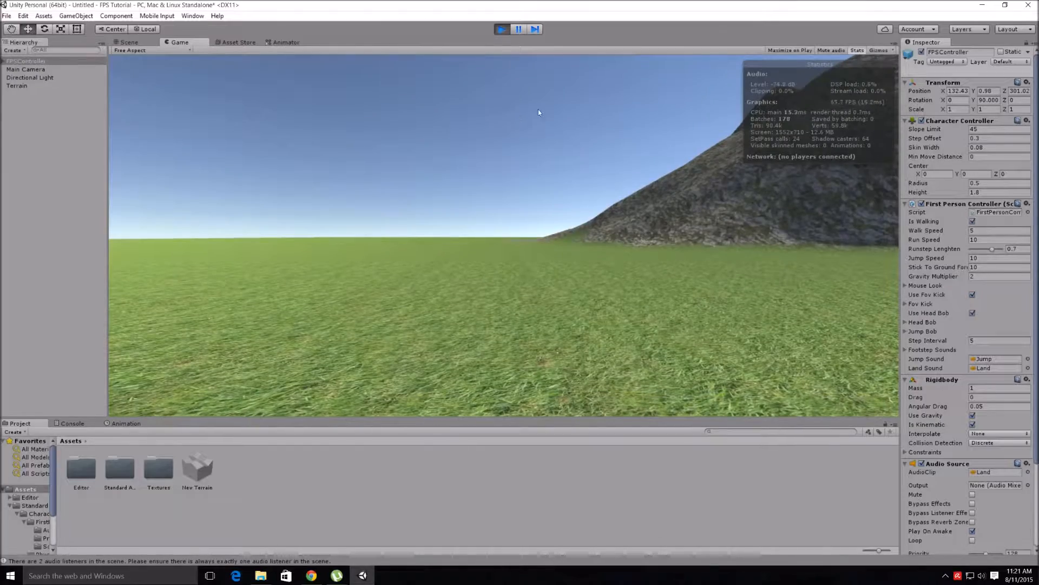
pyautogui.press('w')
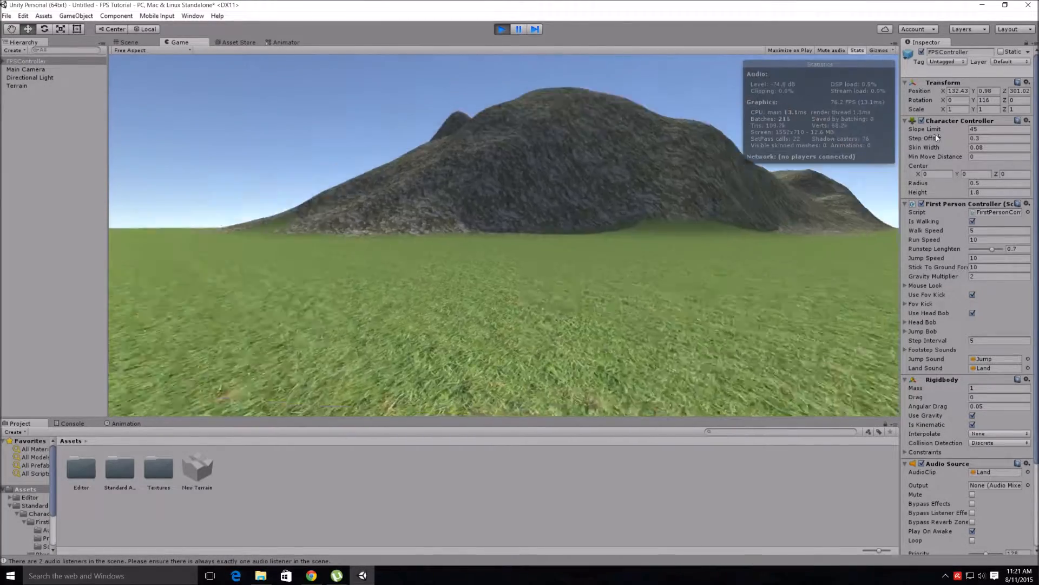
pyautogui.press('w')
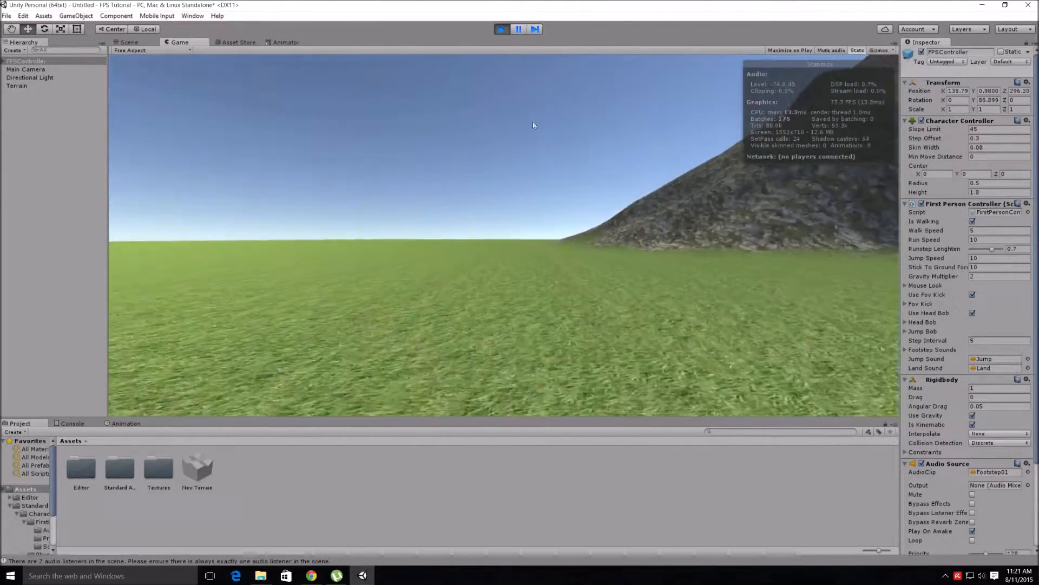
pyautogui.hotkey('shift', 'w')
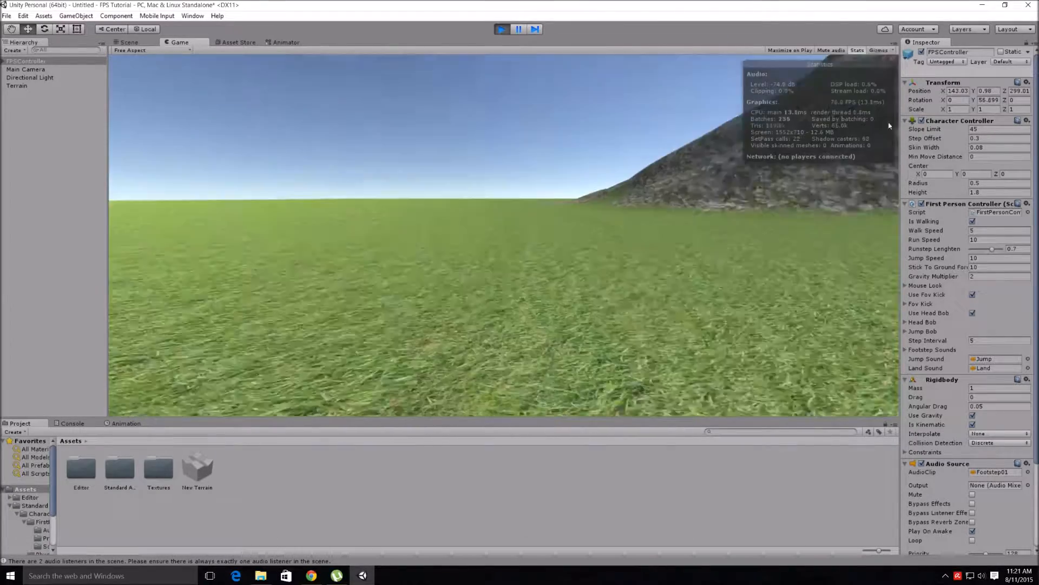
pyautogui.hotkey('shift', 'w')
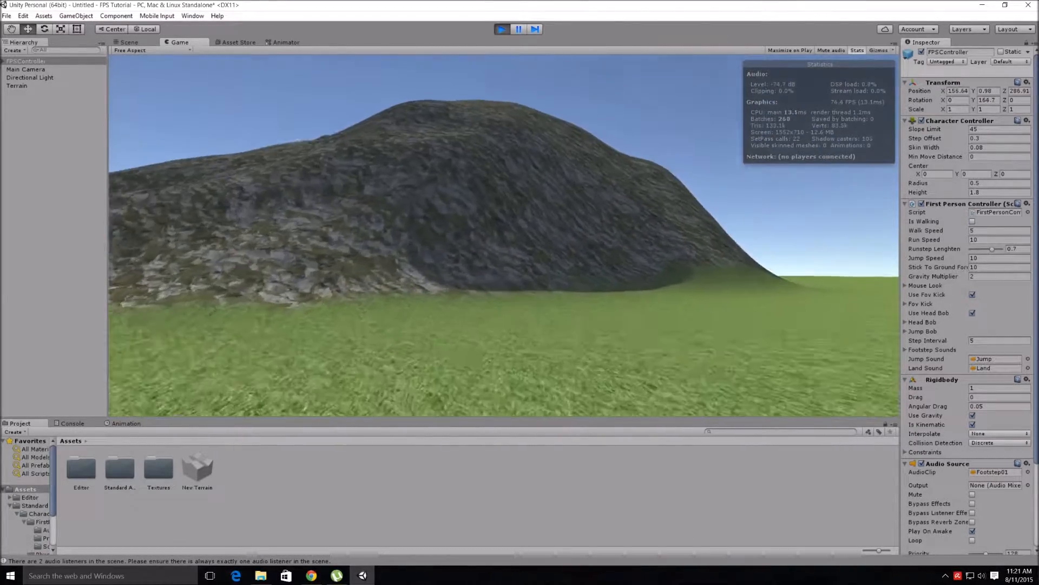
pyautogui.hotkey('shift', 'w')
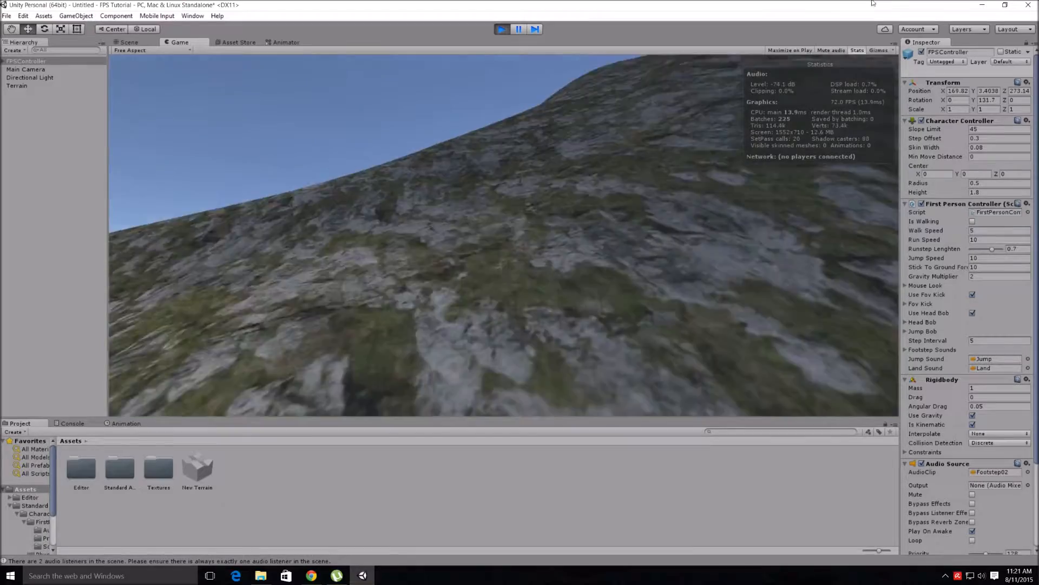
pyautogui.hotkey('shift', 'w')
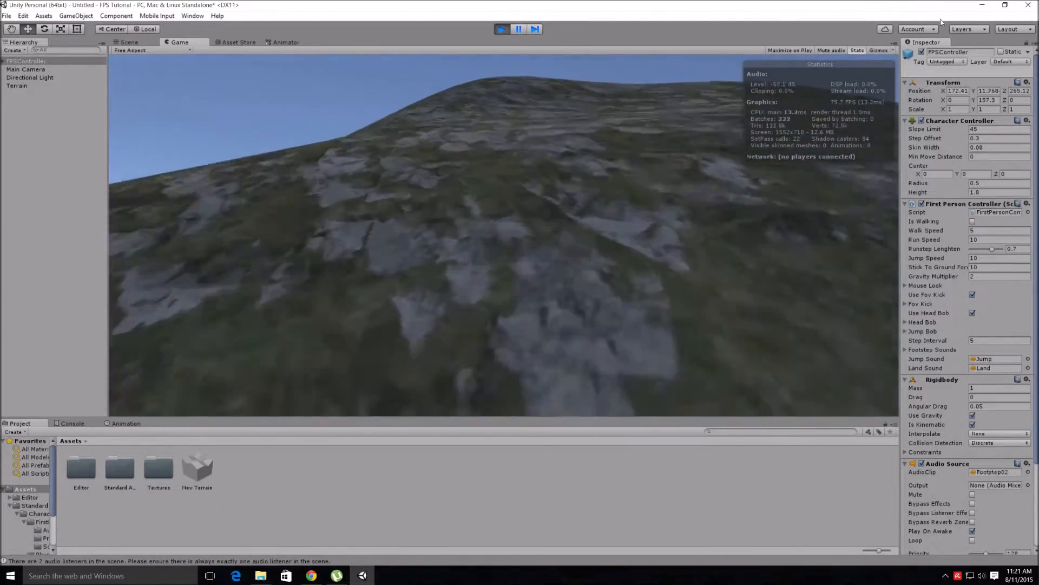
pyautogui.press('space')
pyautogui.hotkey('shift', 'w')
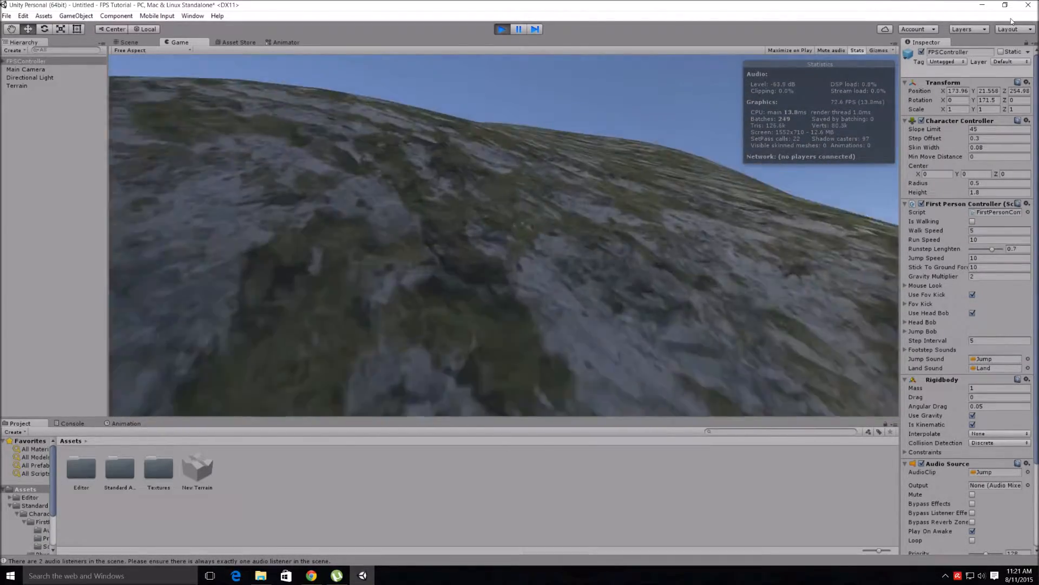
pyautogui.hotkey('shift', 'w')
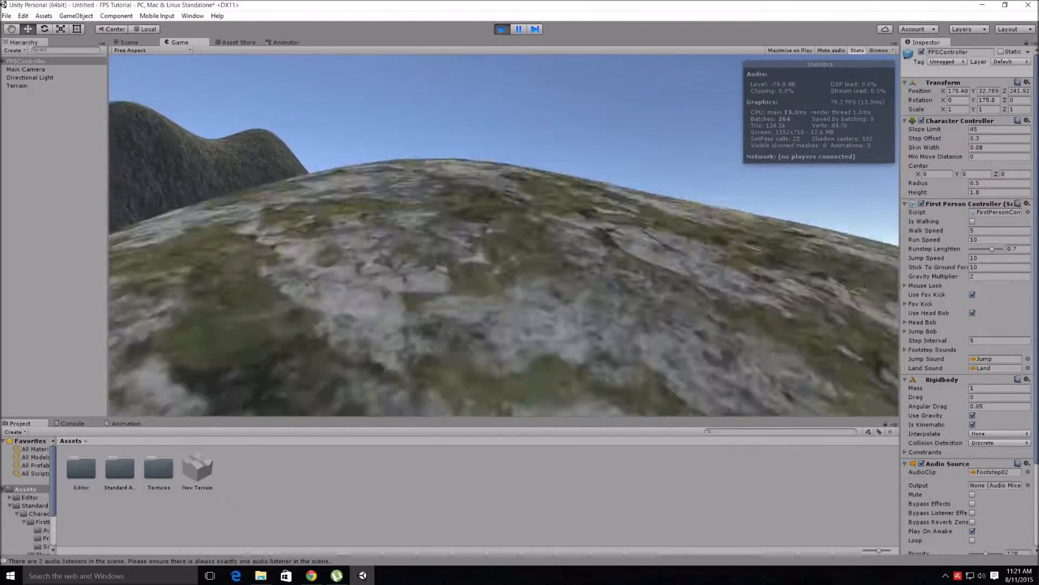
pyautogui.press('w')
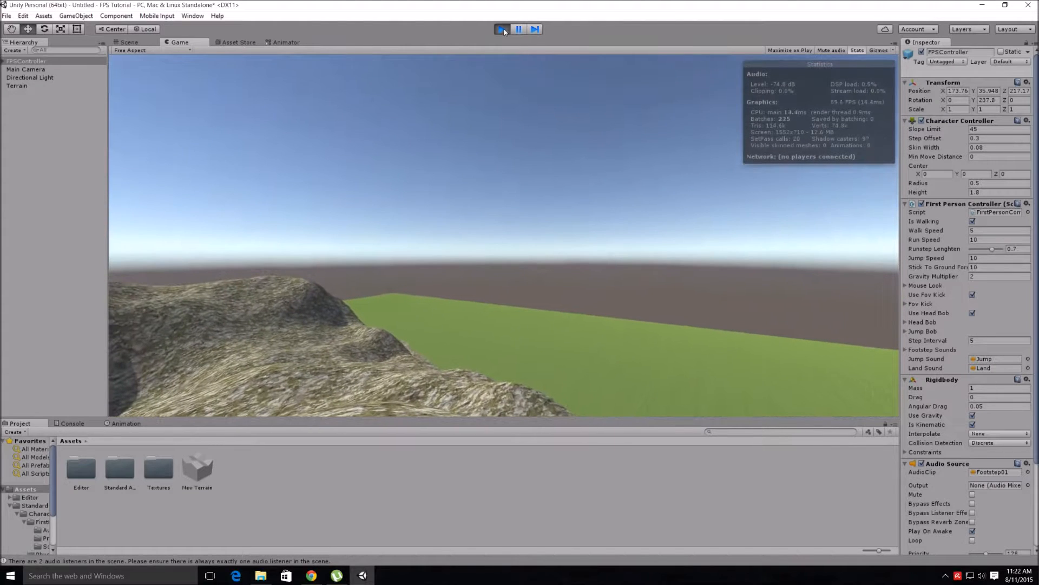
pyautogui.click(503, 30)
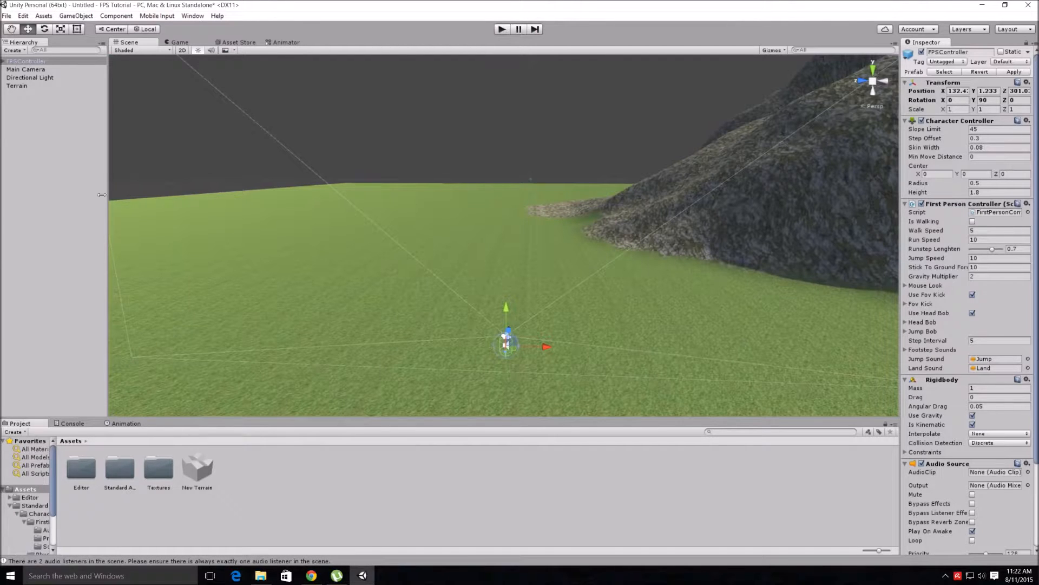
# Inspect the Main Camera's components and those of the FirstPersonCharacter camera nested inside FPSController.
pyautogui.click(30, 70)
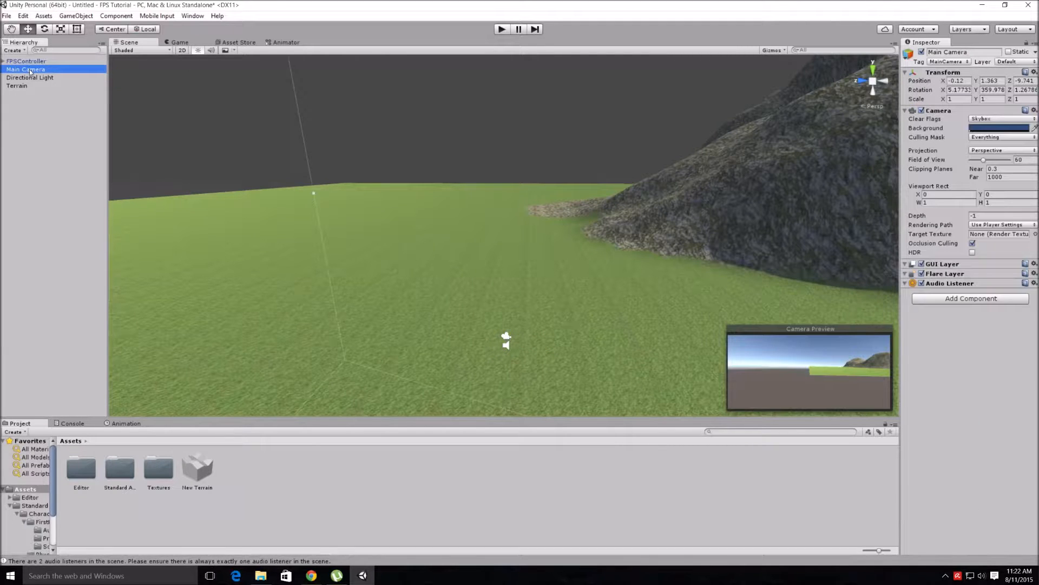
pyautogui.click(38, 78)
pyautogui.click(41, 70)
pyautogui.click(37, 63)
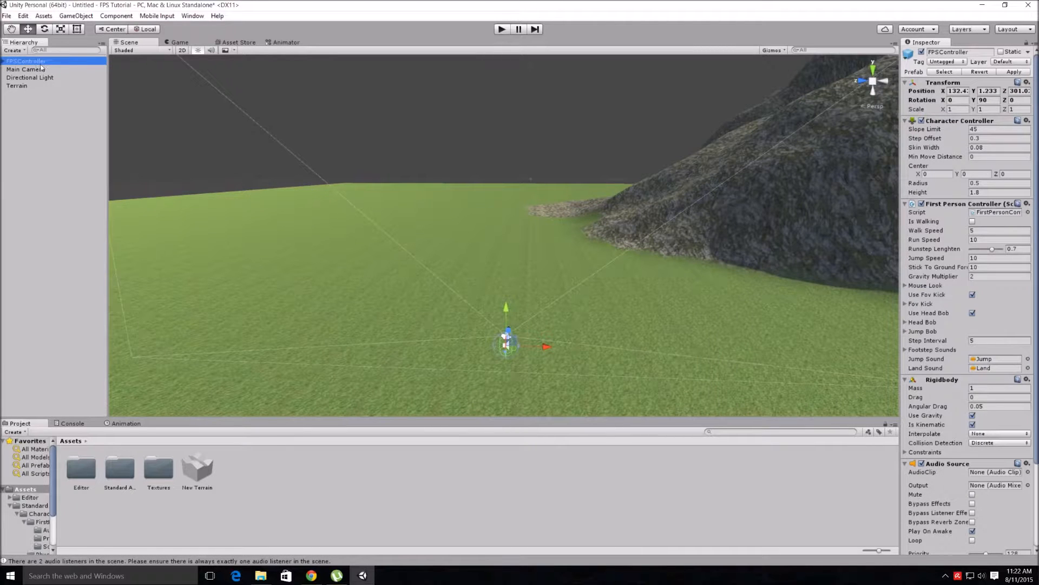
pyautogui.click(4, 62)
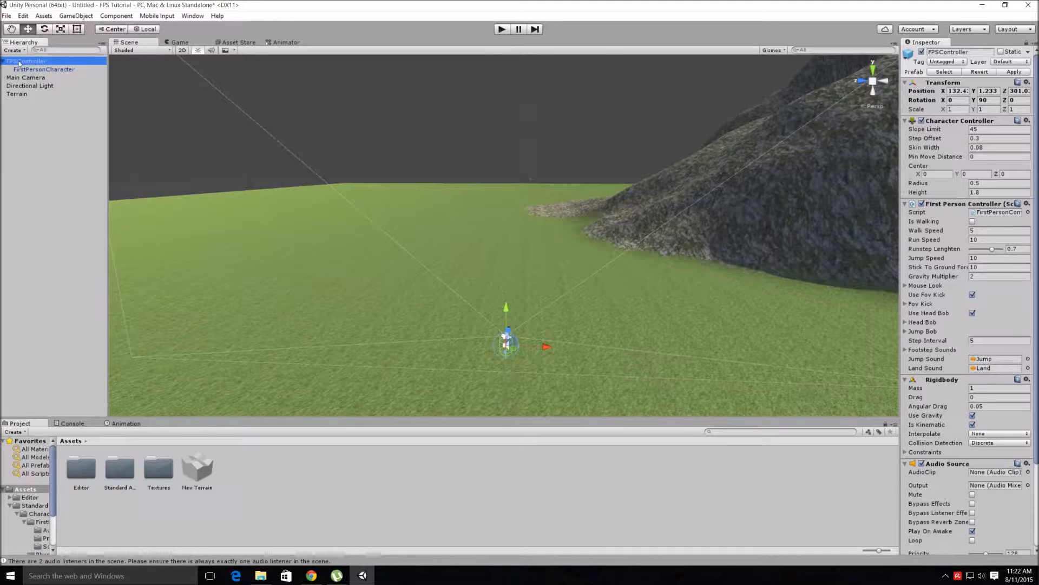
pyautogui.click(50, 70)
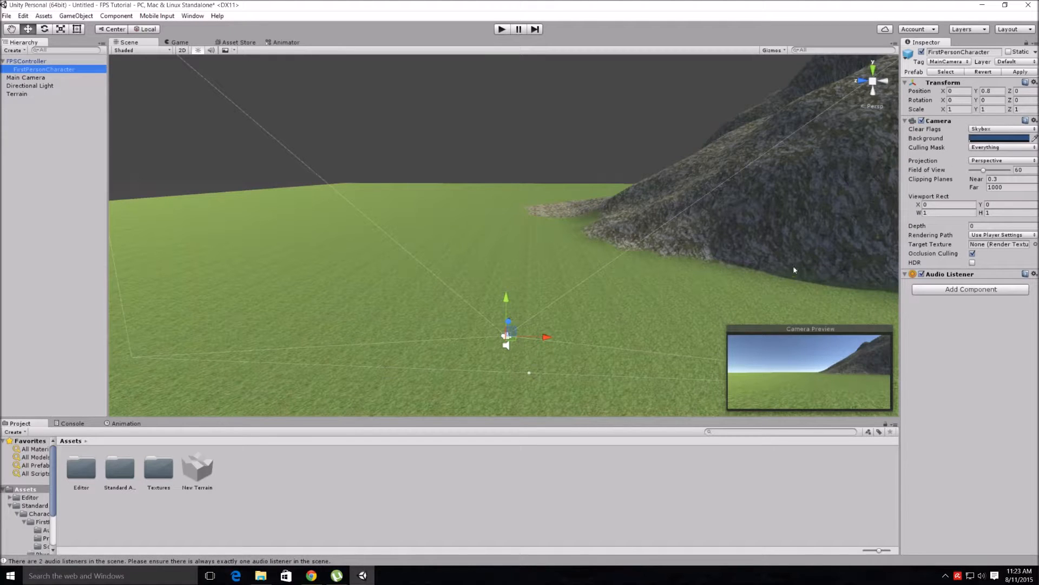
pyautogui.click(4, 63)
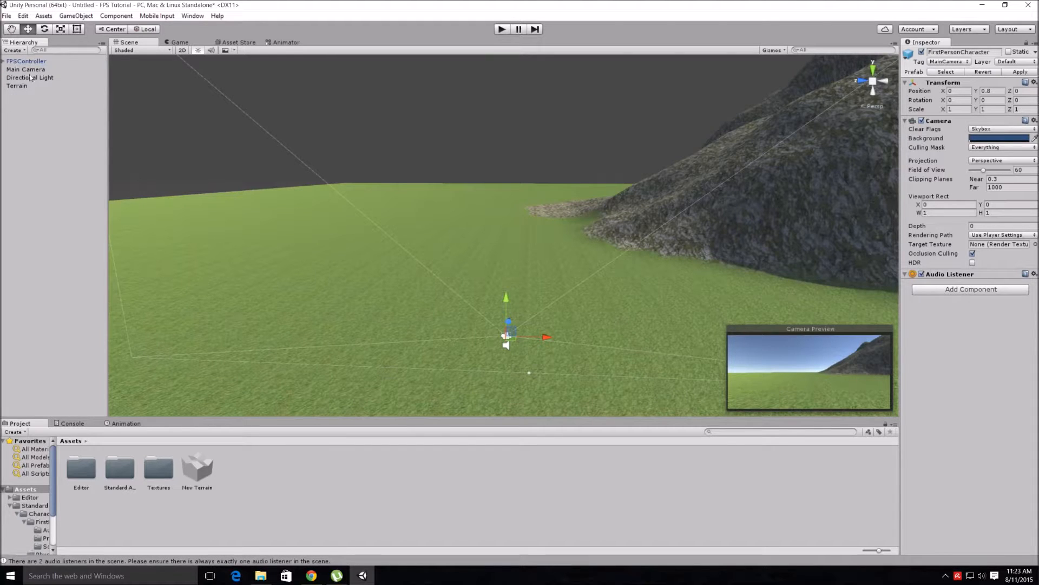
# Delete the Main Camera from the scene.
pyautogui.click(27, 69)
pyautogui.rightClick(29, 73)
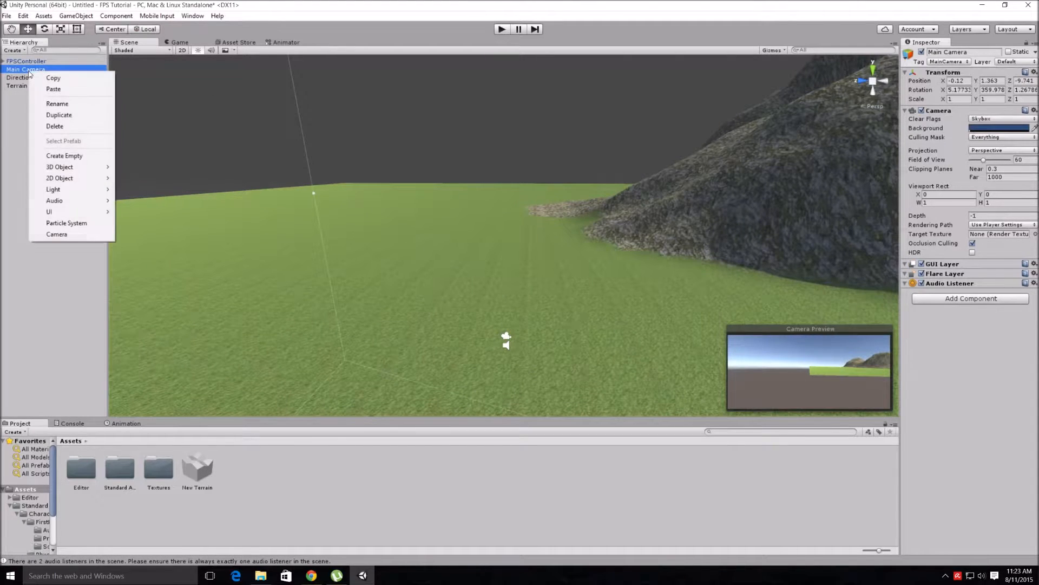
pyautogui.click(55, 126)
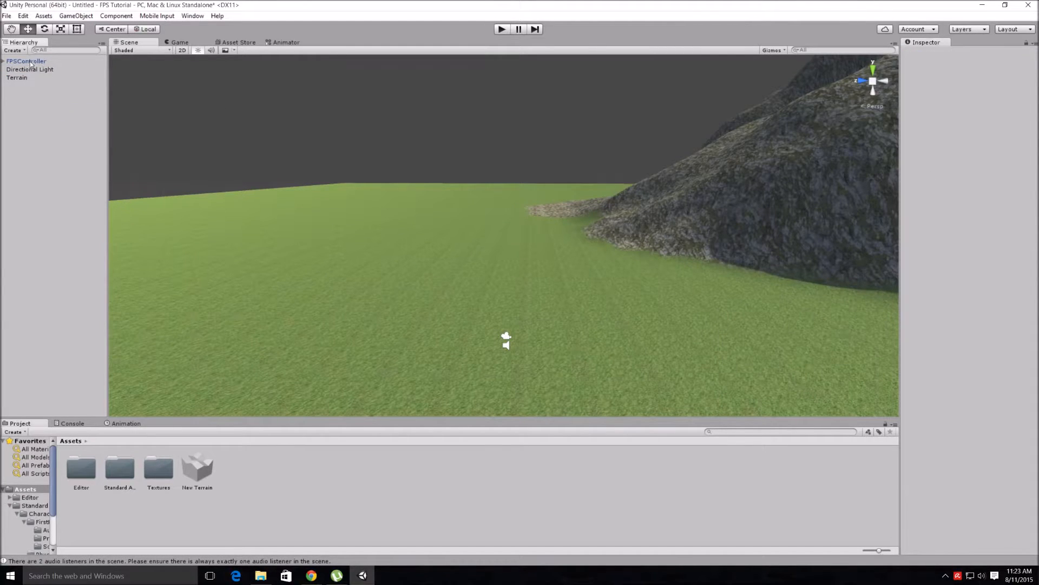
# Play-test the scene without the Main Camera by walking across the grass and onto the mountain slope, and stop play mode.
pyautogui.click(503, 30)
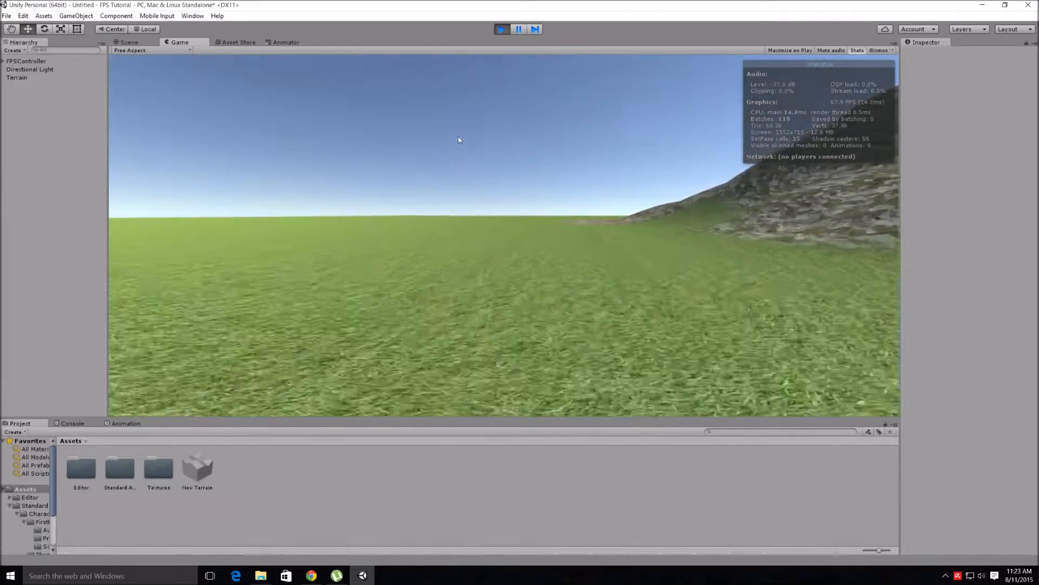
pyautogui.press('w')
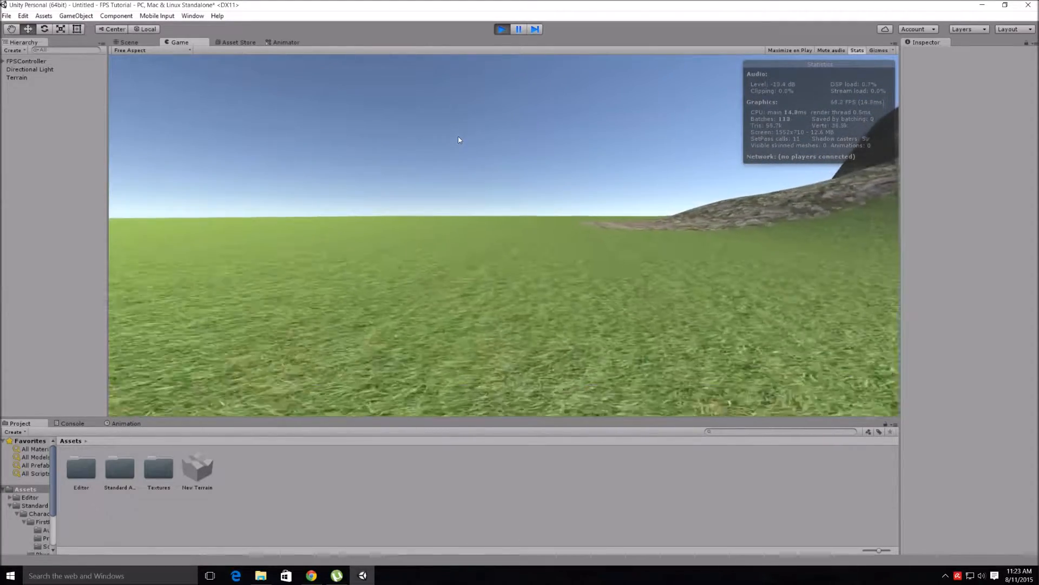
pyautogui.press('w')
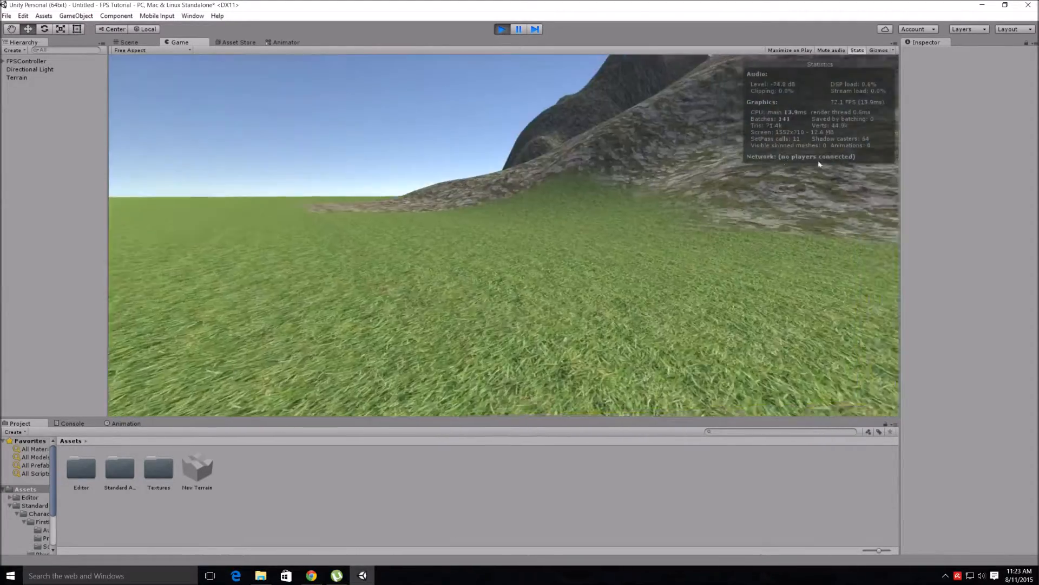
pyautogui.press('w')
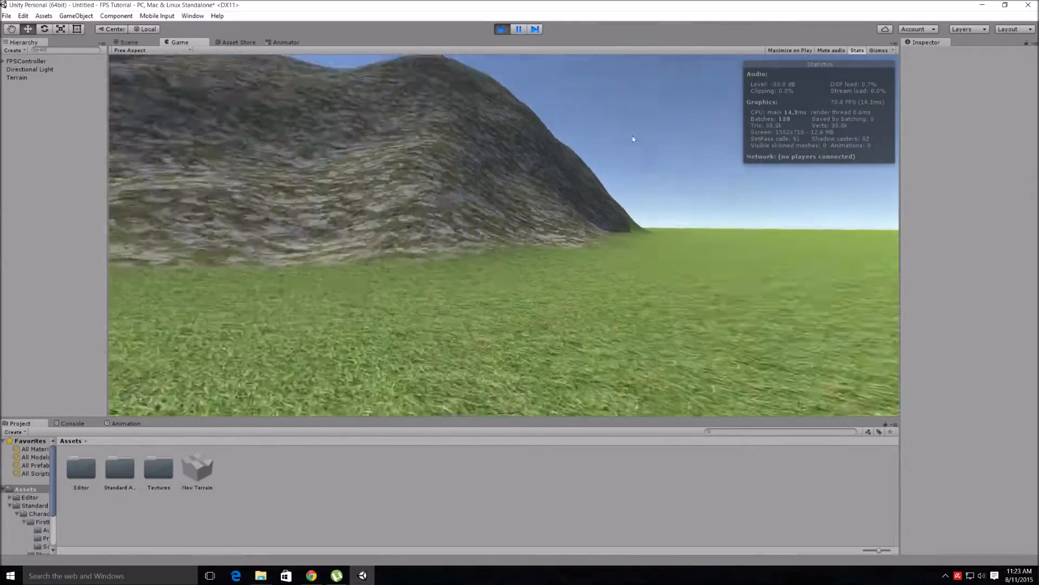
pyautogui.press('w')
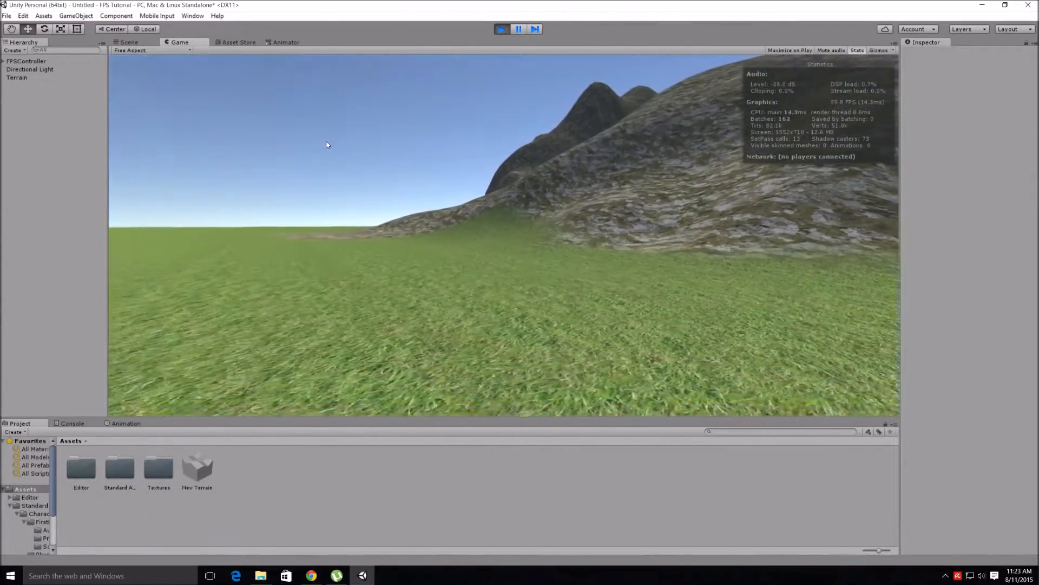
pyautogui.press('w')
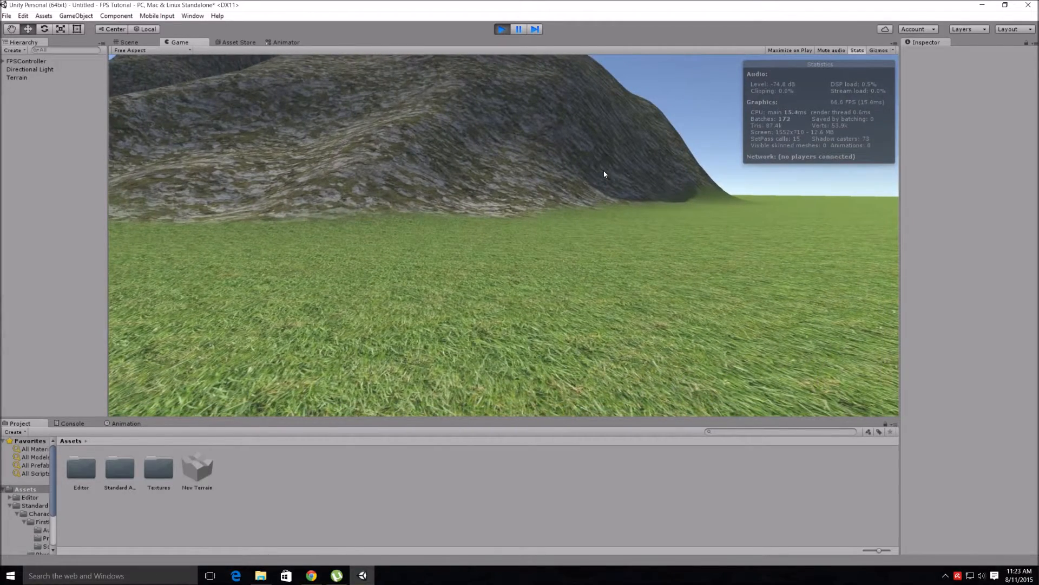
pyautogui.press('w')
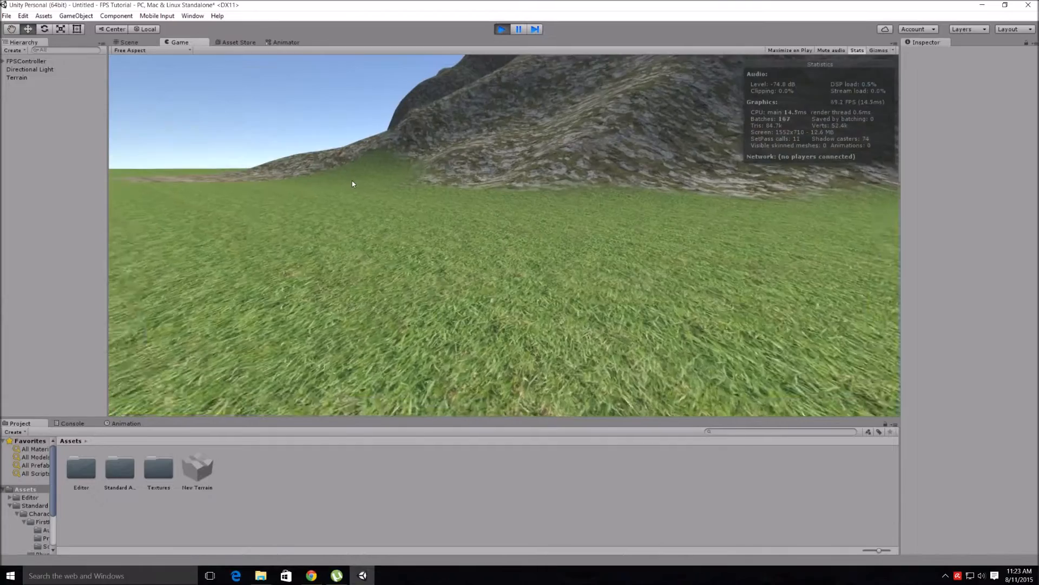
pyautogui.press('w')
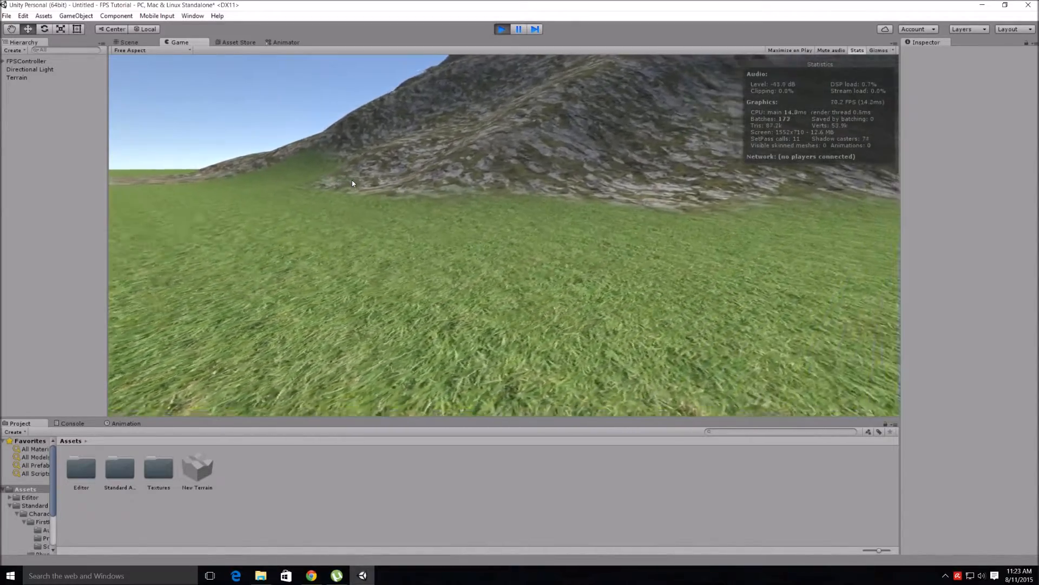
pyautogui.press('w')
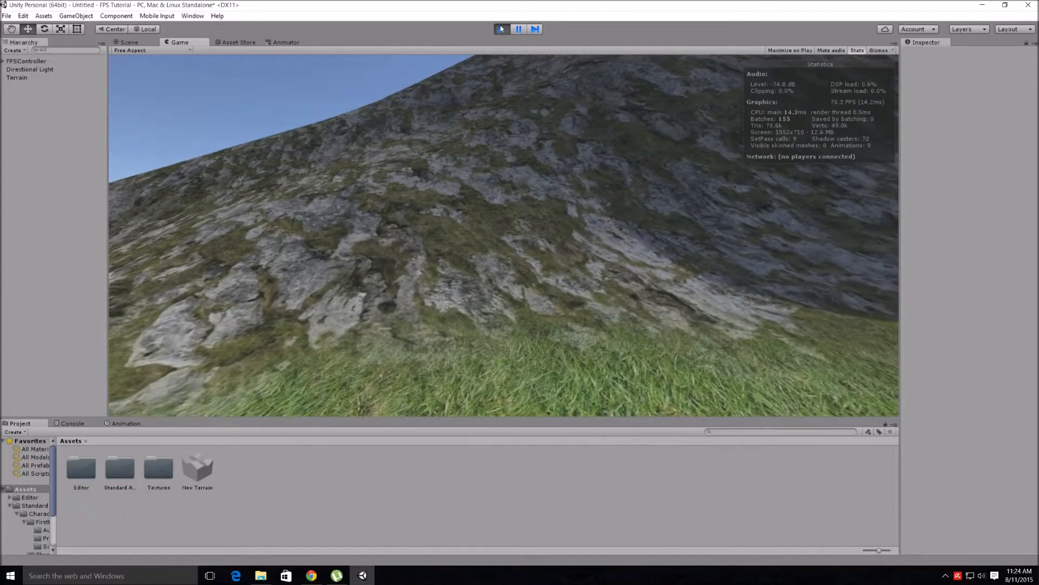
pyautogui.click(501, 29)
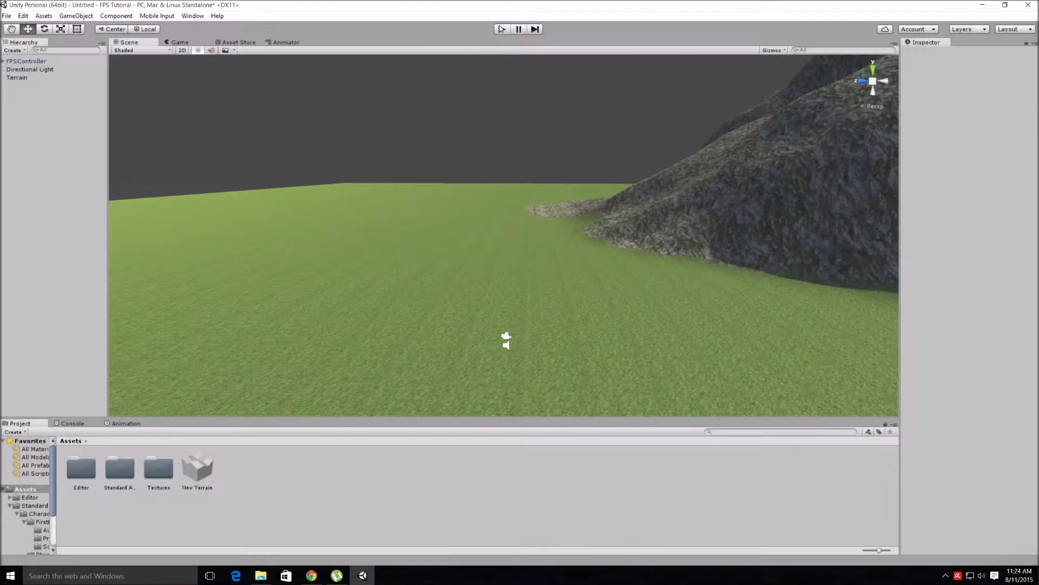
pyautogui.scroll(-12, 554, 130)
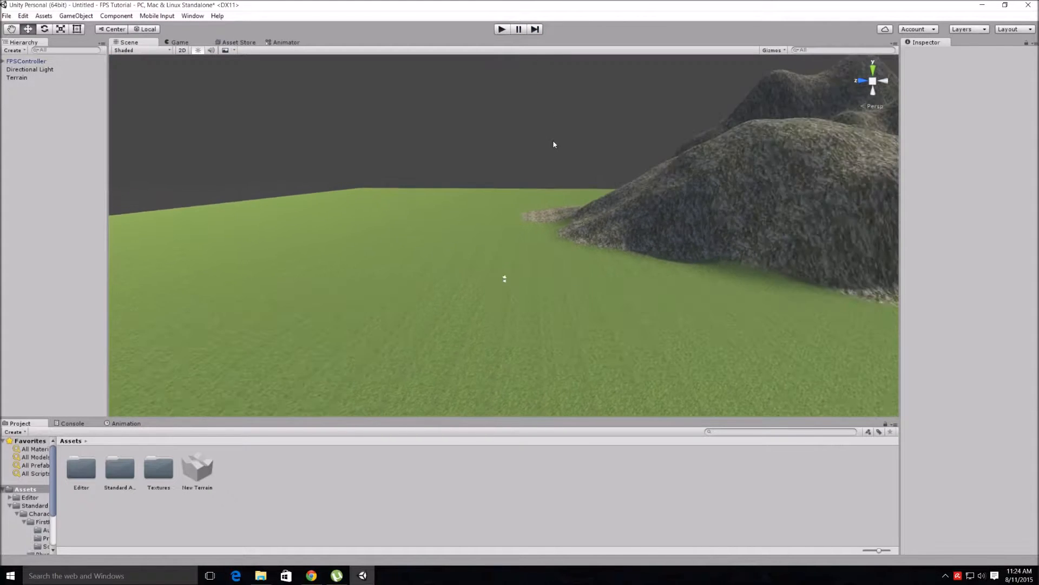
pyautogui.scroll(-6, 552, 148)
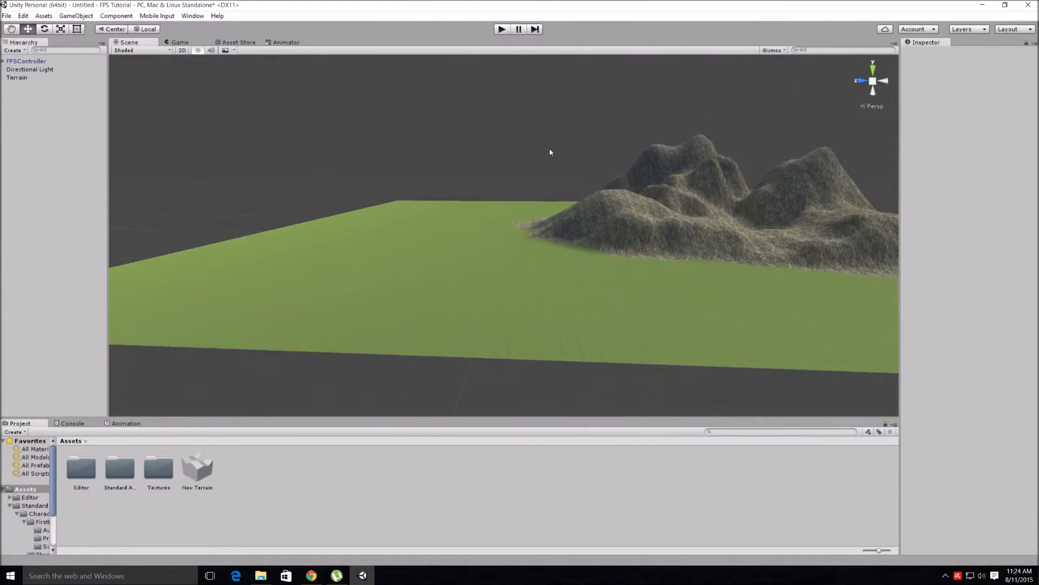
pyautogui.keyDown('alt'); pyautogui.moveTo(553, 148); pyautogui.dragTo(606, 246); pyautogui.keyUp('alt')
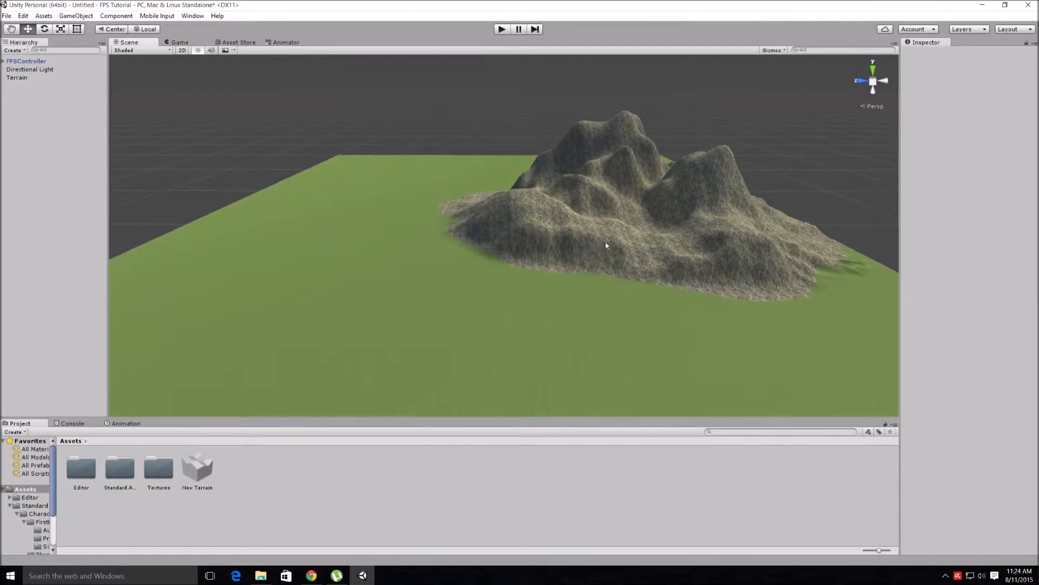